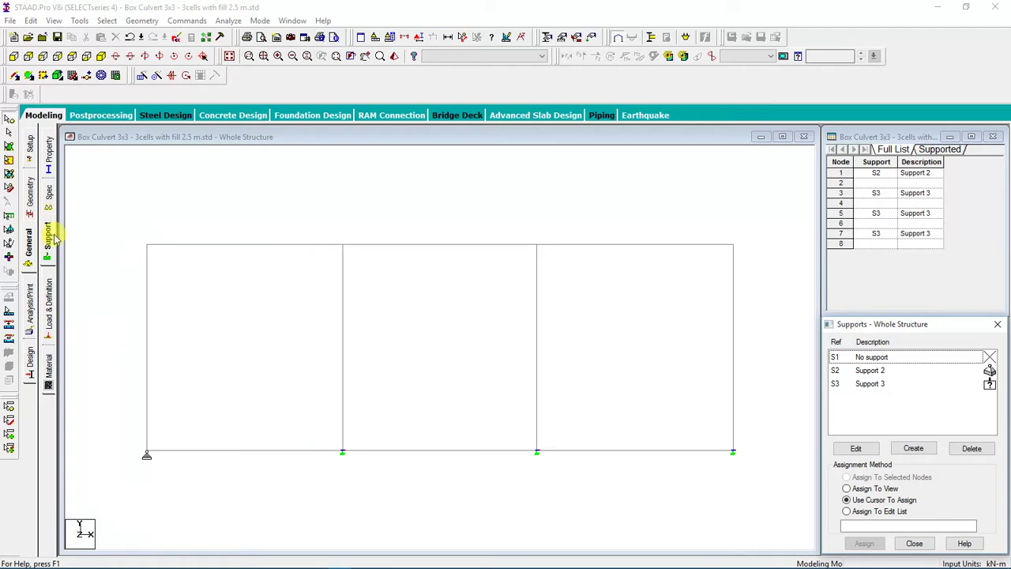
Step: Open the load definitions for the culvert frame and select the load cases details
left_click(49, 312)
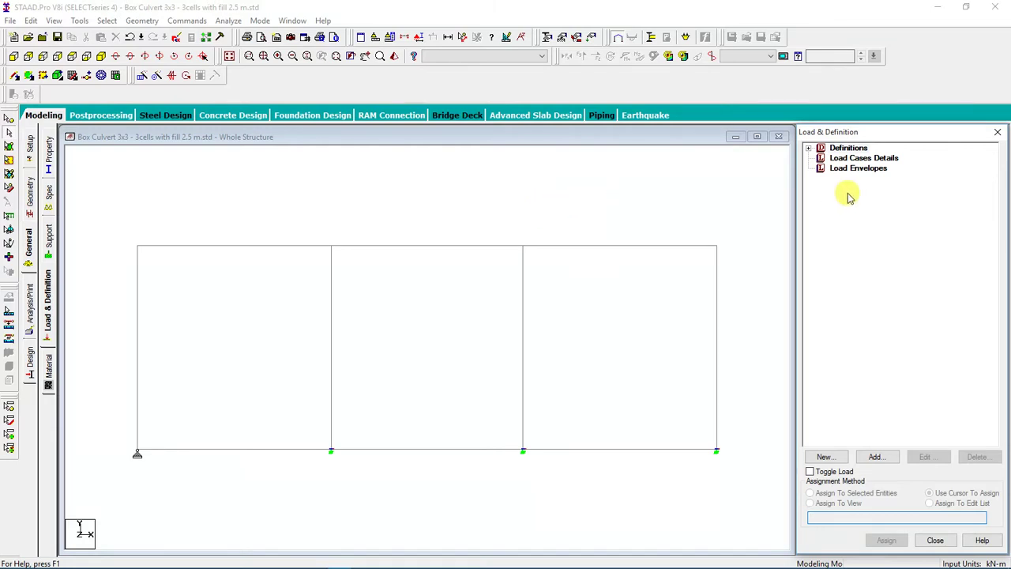
left_click(49, 316)
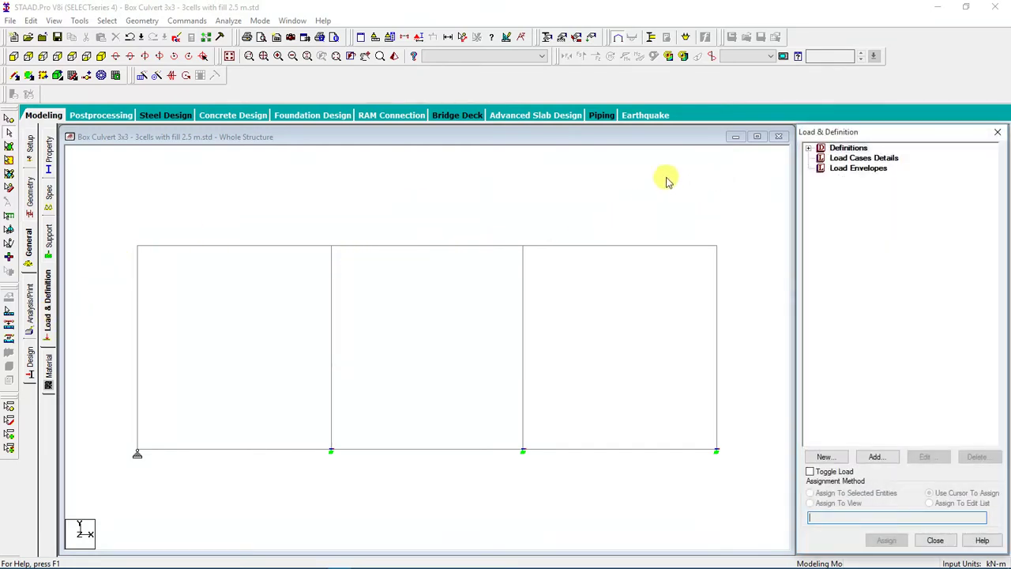
left_click(846, 162)
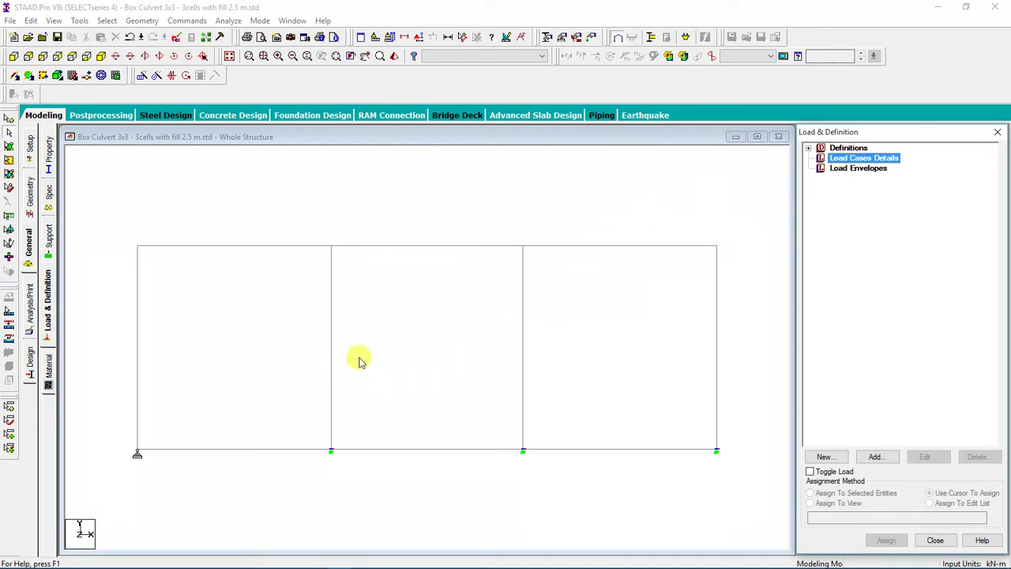
Step: Switch to the Box Culverts Design Calculations workbook in Excel, review its loading calculations from dead load through live loads, and return to STAAD.Pro
mouse_move(248, 560)
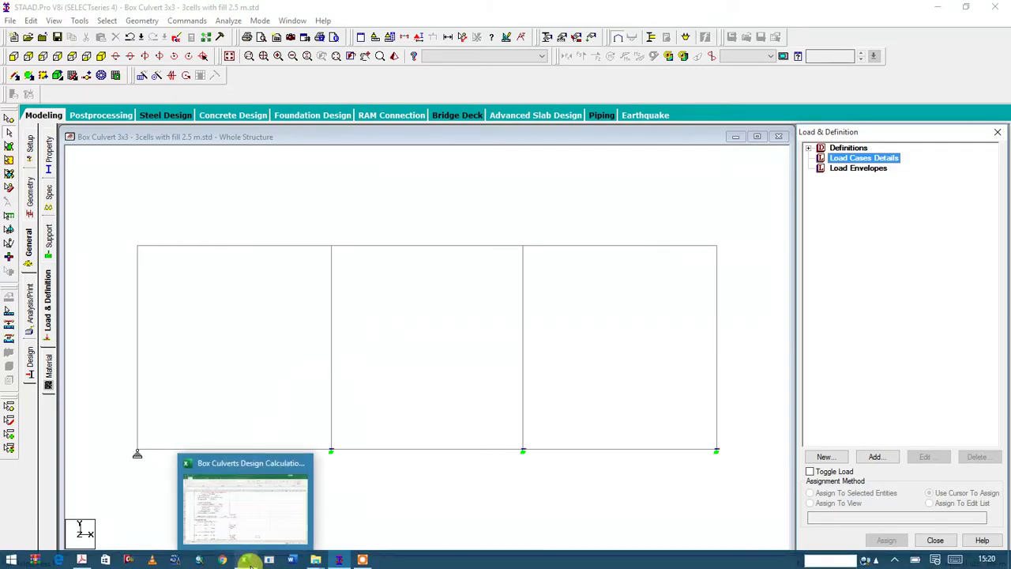
left_click(255, 462)
scroll(395, 284, "up", 6)
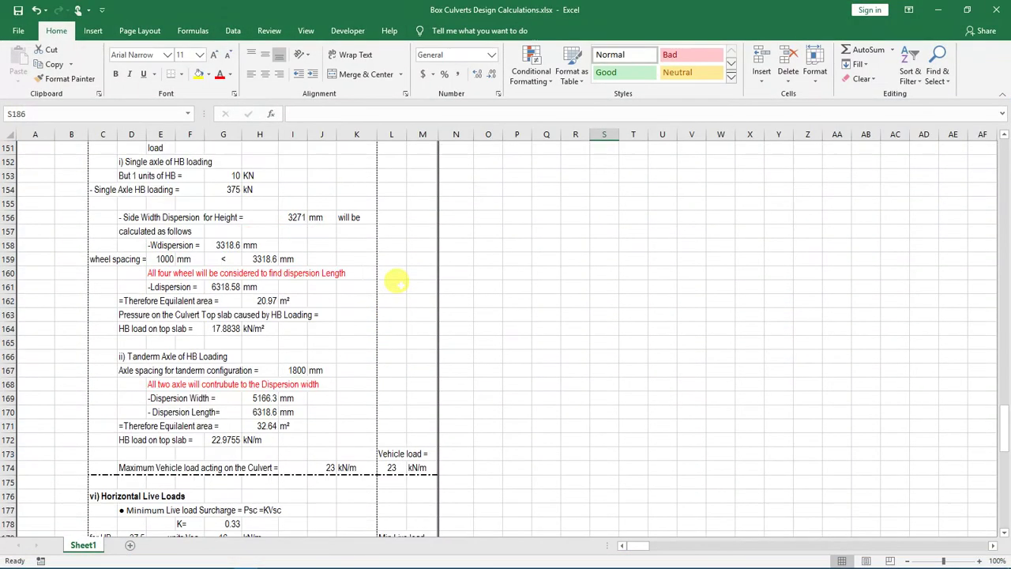
scroll(397, 282, "up", 20)
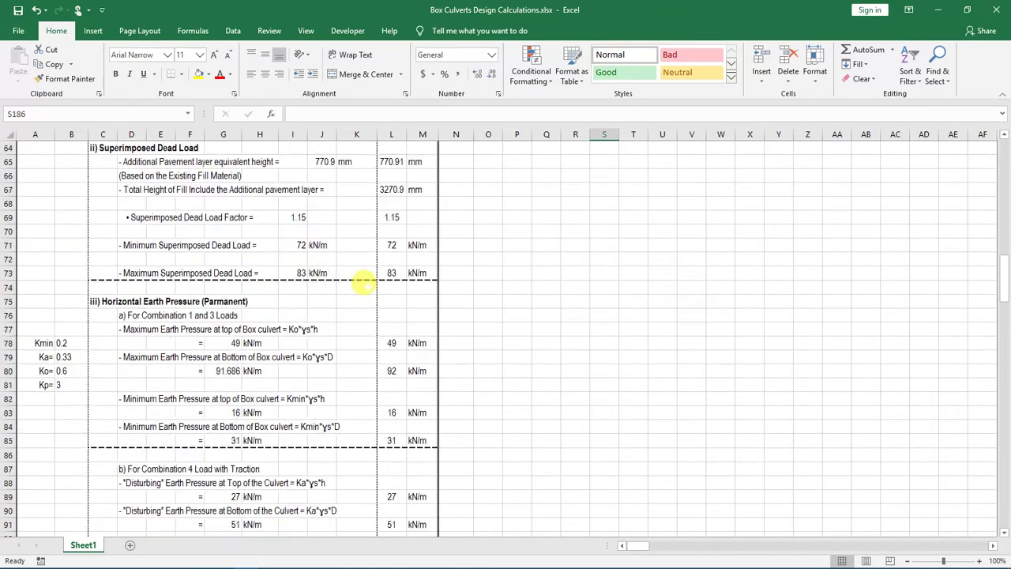
scroll(359, 282, "up", 6)
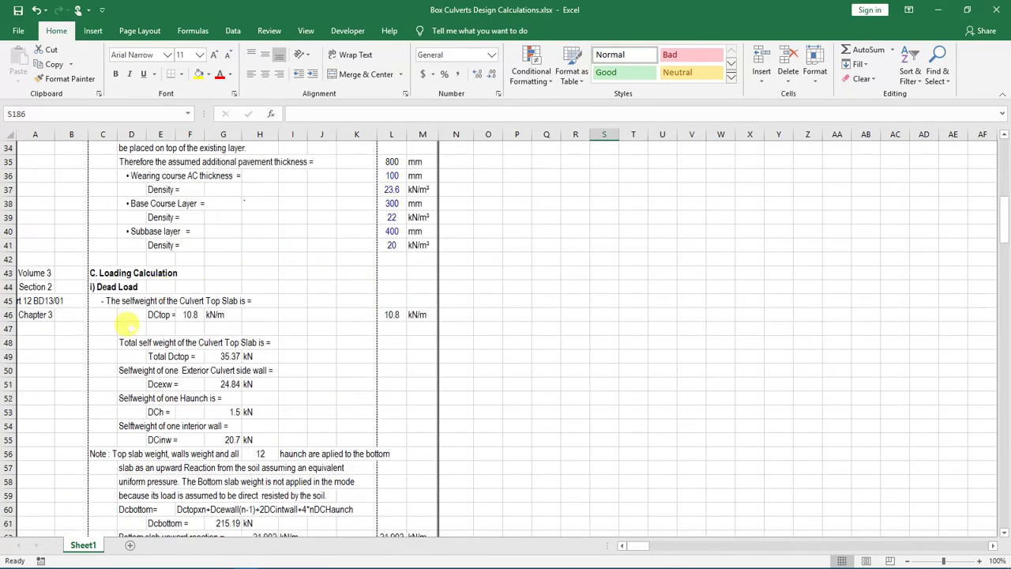
scroll(227, 308, "down", 1)
scroll(180, 261, "down", 7)
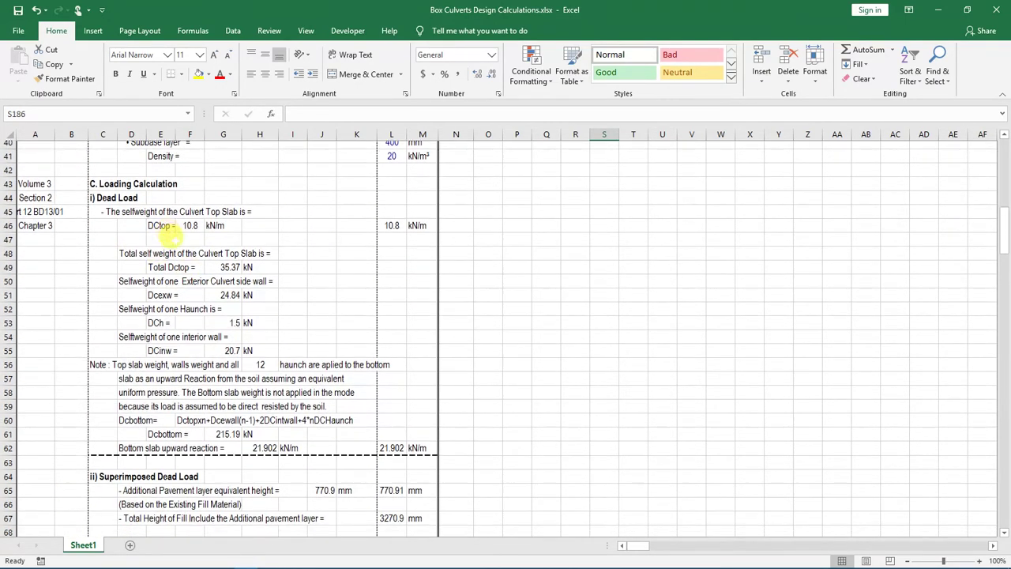
scroll(169, 284, "down", 4)
scroll(170, 288, "down", 6)
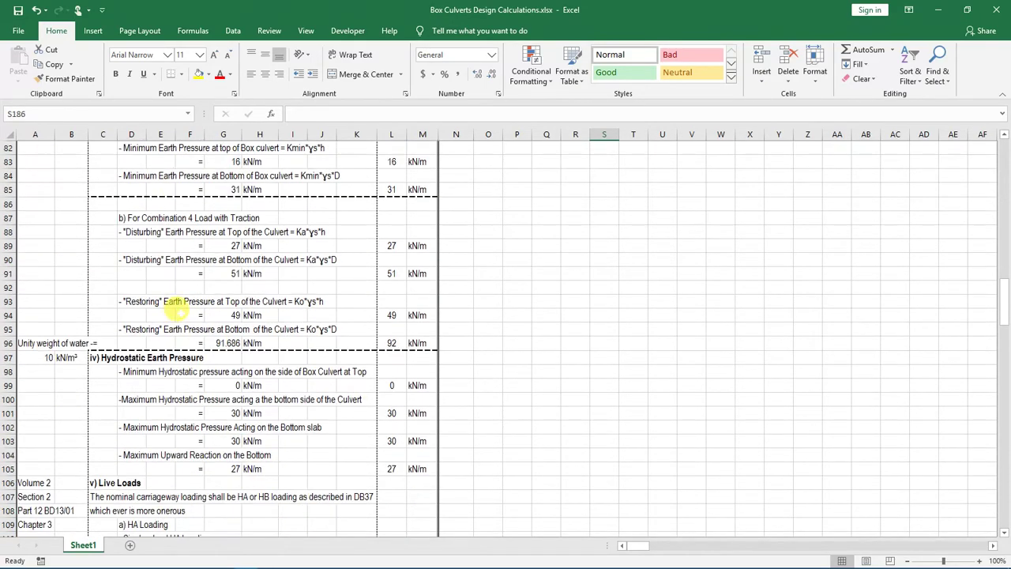
scroll(191, 317, "down", 8)
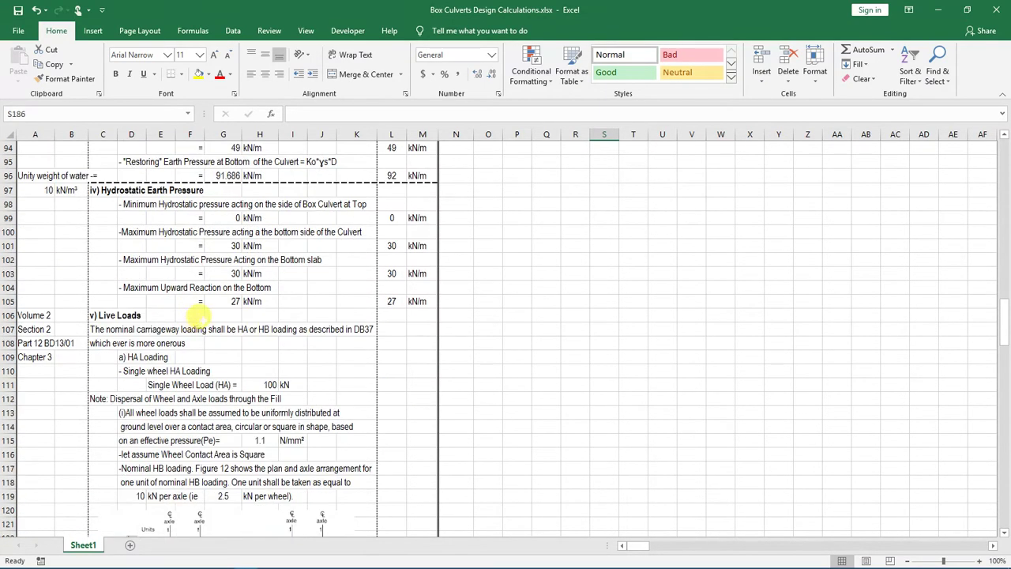
scroll(200, 308, "down", 7)
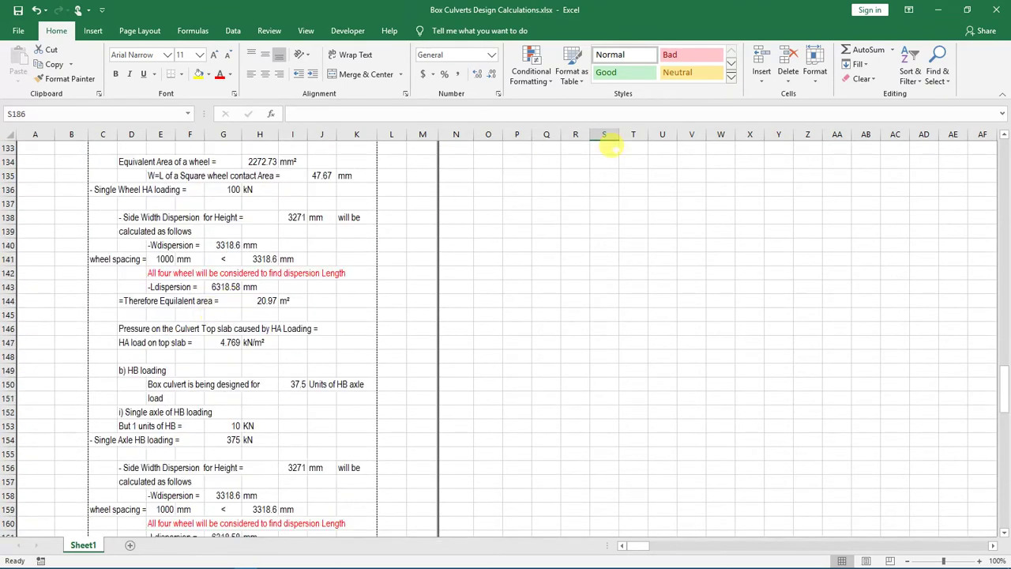
left_click(938, 16)
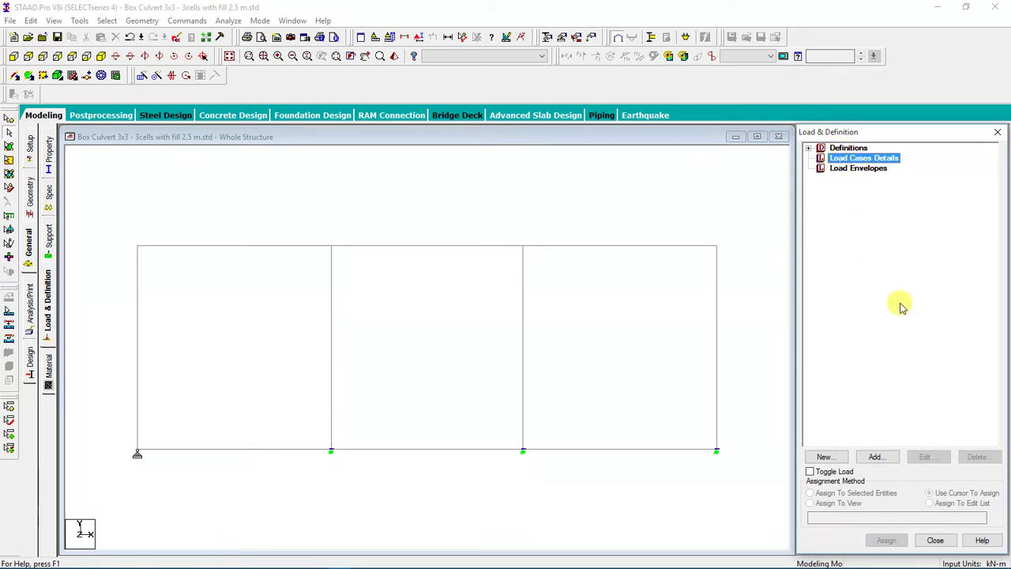
Step: Add primary load case 1 with loading type Dead and the title "Dead Load on Top slab"
left_click(875, 458)
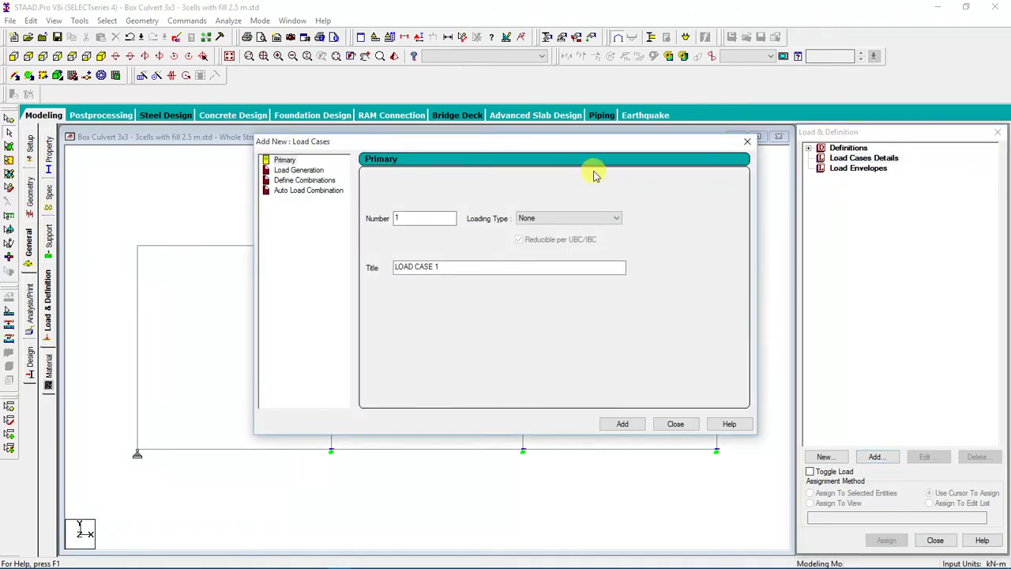
left_click(283, 161)
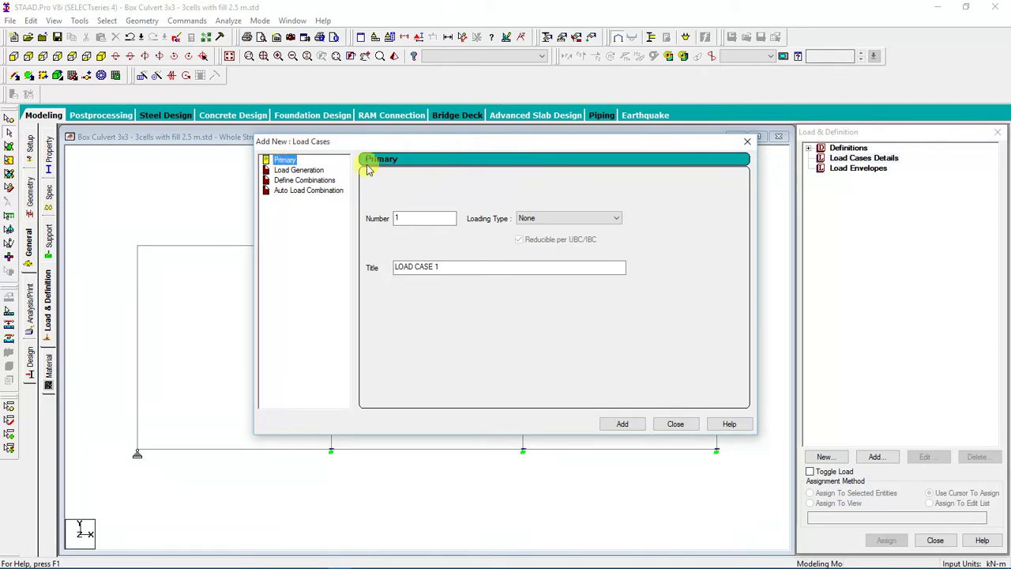
left_click(564, 221)
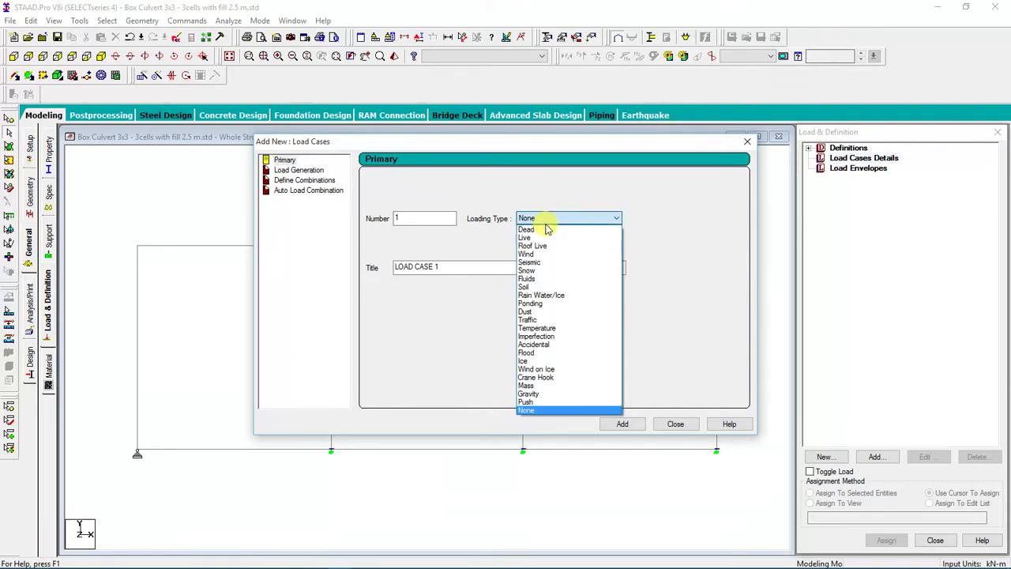
left_click(530, 229)
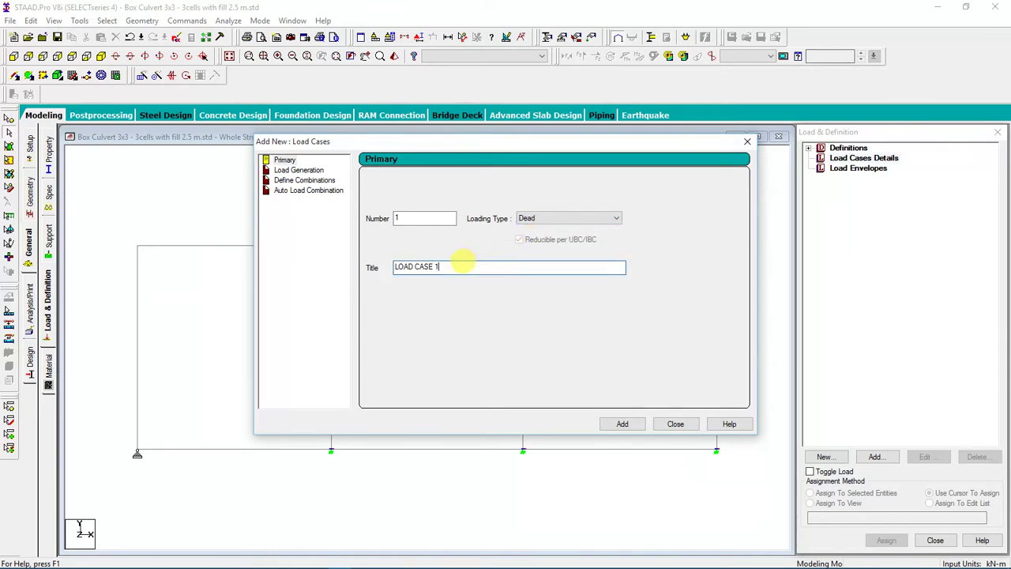
left_click_drag(460, 265, 269, 270)
type("Dead Load on")
left_click(622, 424)
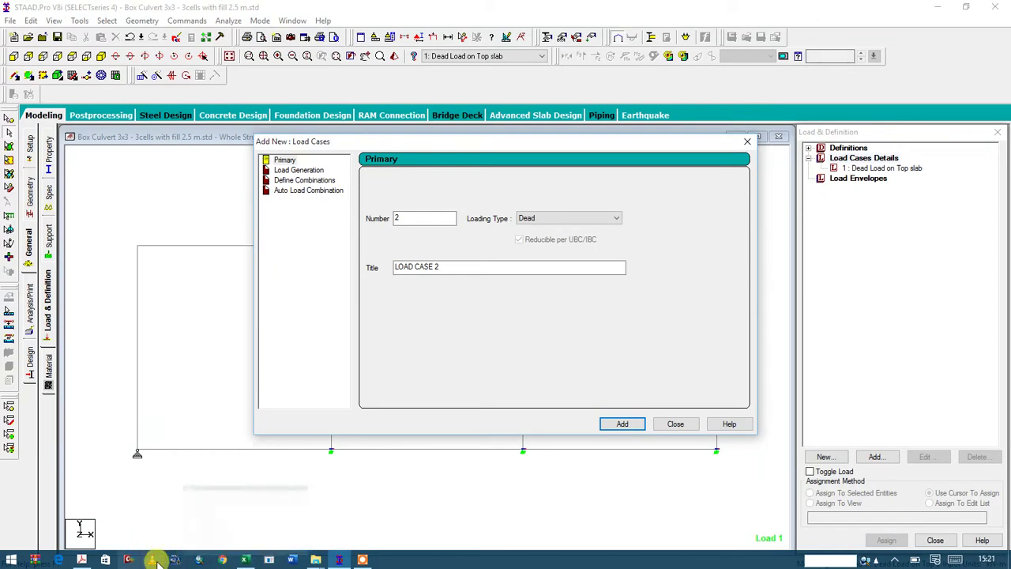
Step: Switch to the Excel design calculations, examine the self-weight values in the Dead Load section, and return to STAAD.Pro
mouse_move(348, 562)
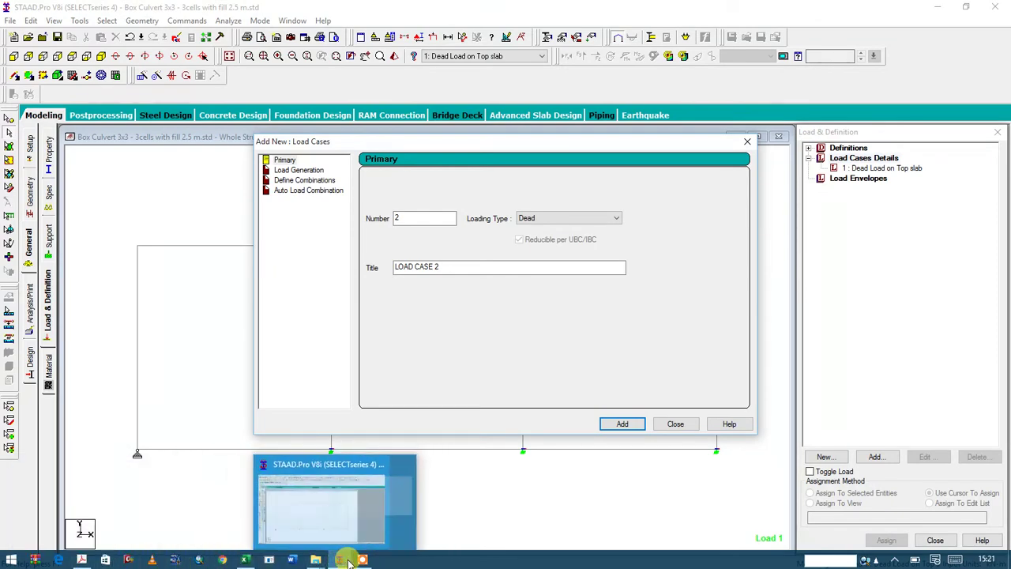
left_click(246, 559)
scroll(333, 272, "up", 20)
scroll(172, 236, "up", 16)
scroll(235, 249, "down", 11)
scroll(124, 226, "up", 3)
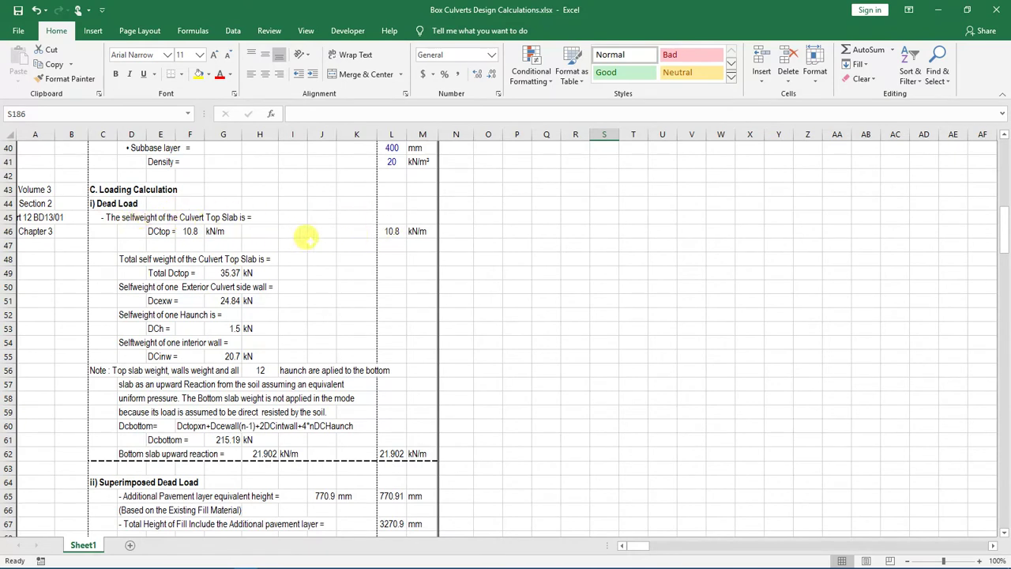
left_click(418, 232)
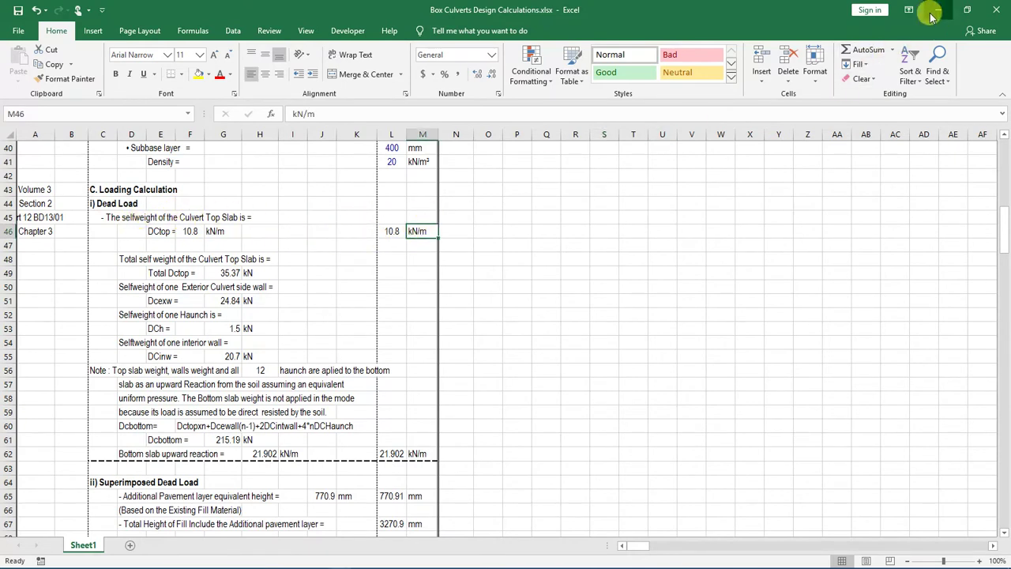
left_click(947, 16)
Step: Add primary load case 2 with loading type Dead and the title "Dead Load on Bottom Slab"
left_click(875, 168)
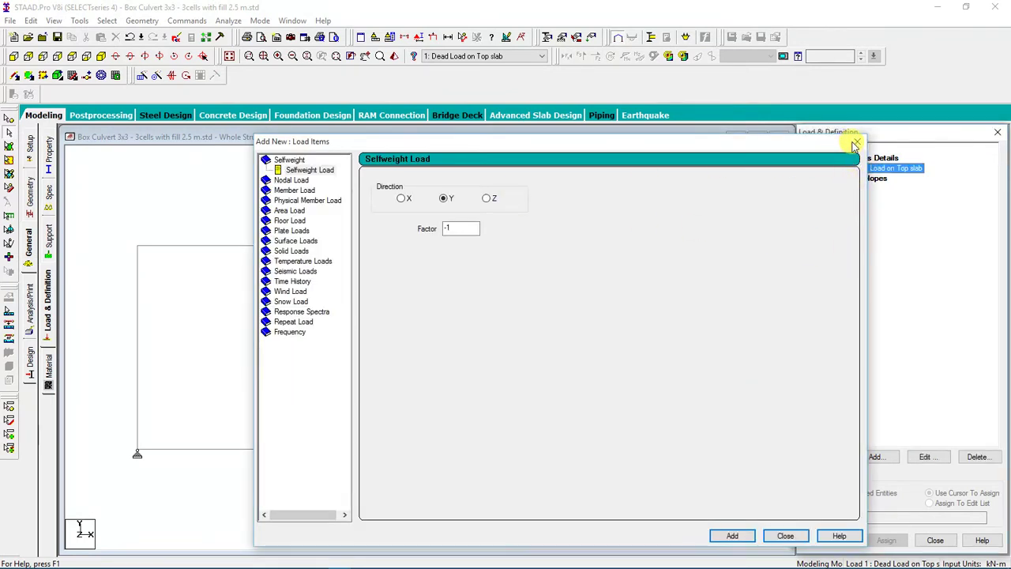
left_click(857, 142)
left_click(863, 158)
left_click(876, 456)
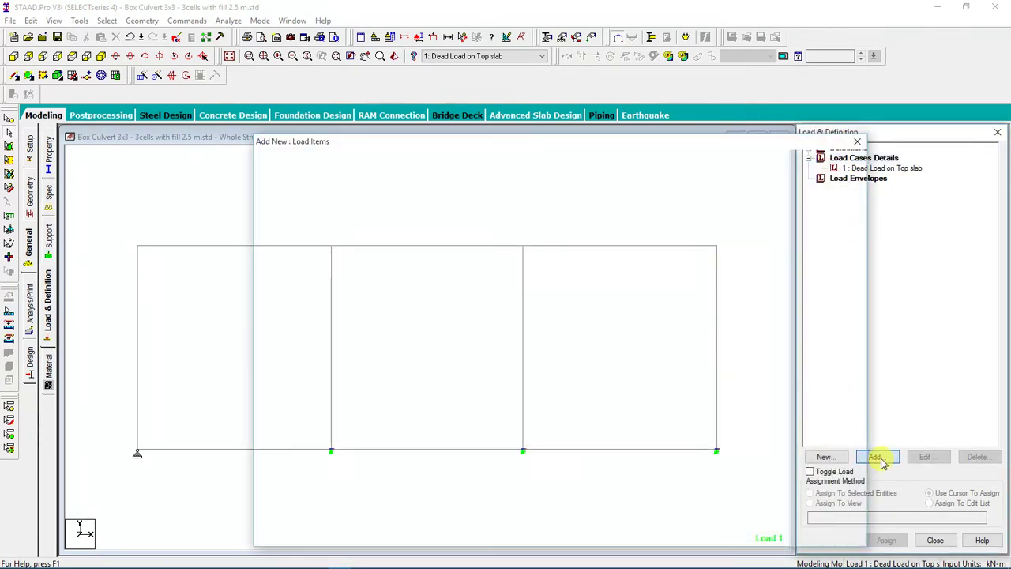
left_click(553, 223)
left_click(542, 227)
left_click_drag(458, 266, 314, 252)
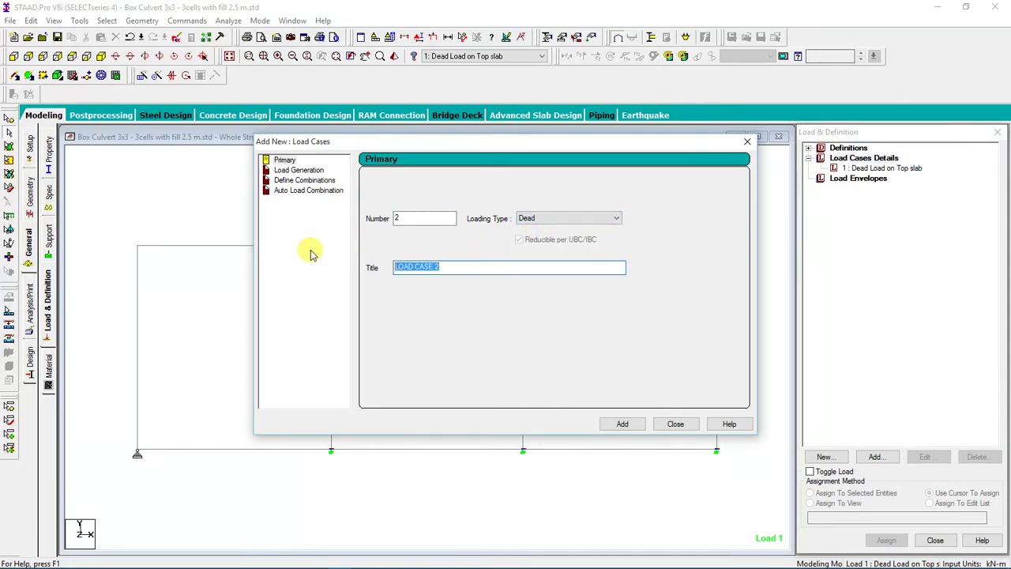
type("Dead Load on Bottom Slab")
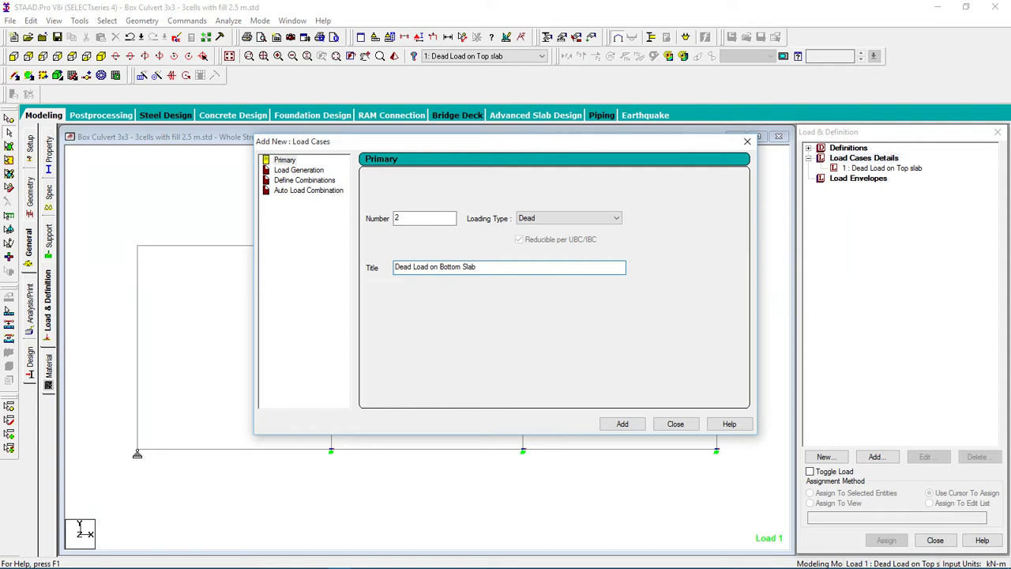
left_click(623, 424)
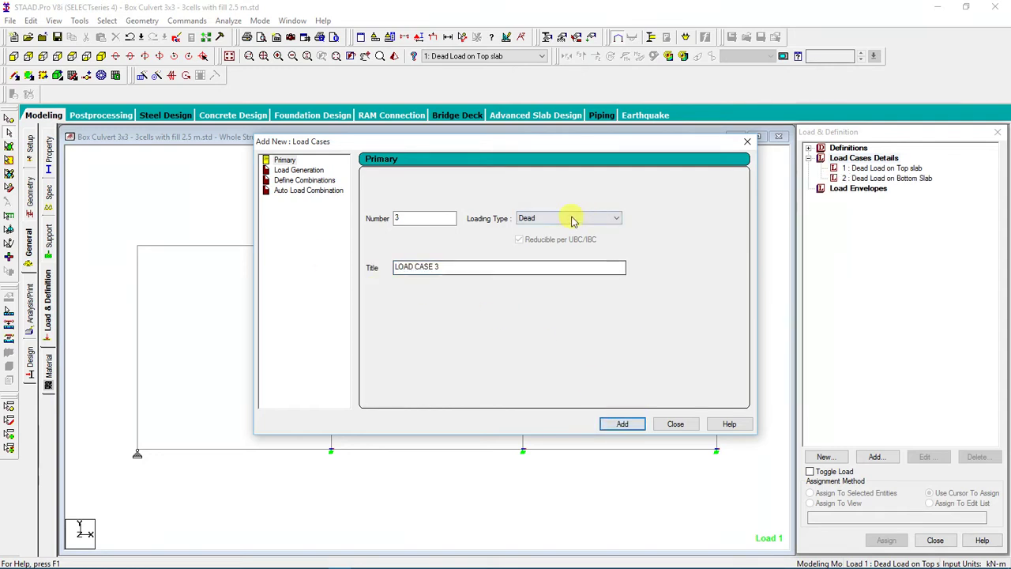
Step: Add load cases 3 "Minimum SDL" and 4 "Max SDL" with loading type Dead, accepting the auto save
left_click_drag(442, 266, 293, 244)
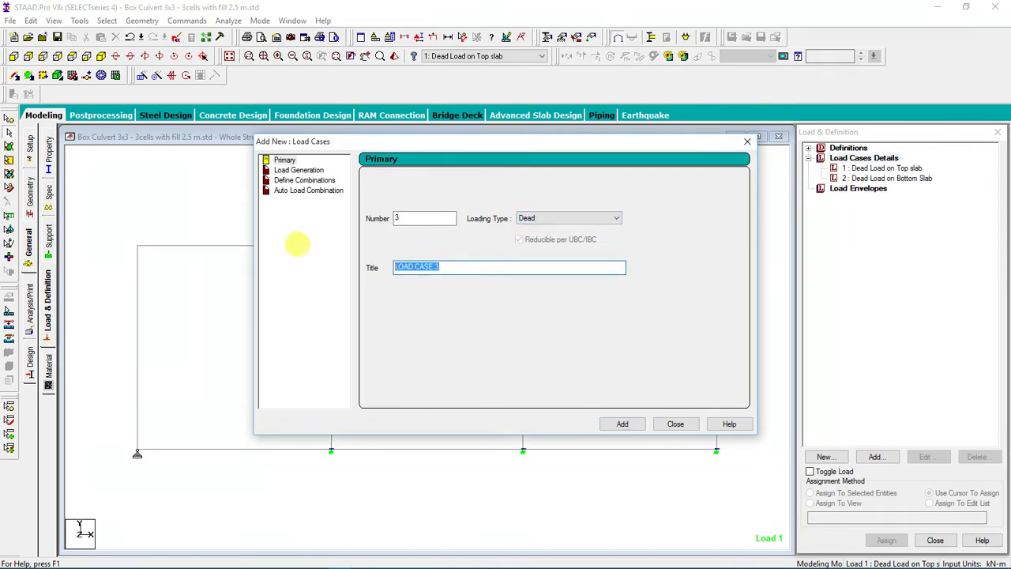
type("Mim")
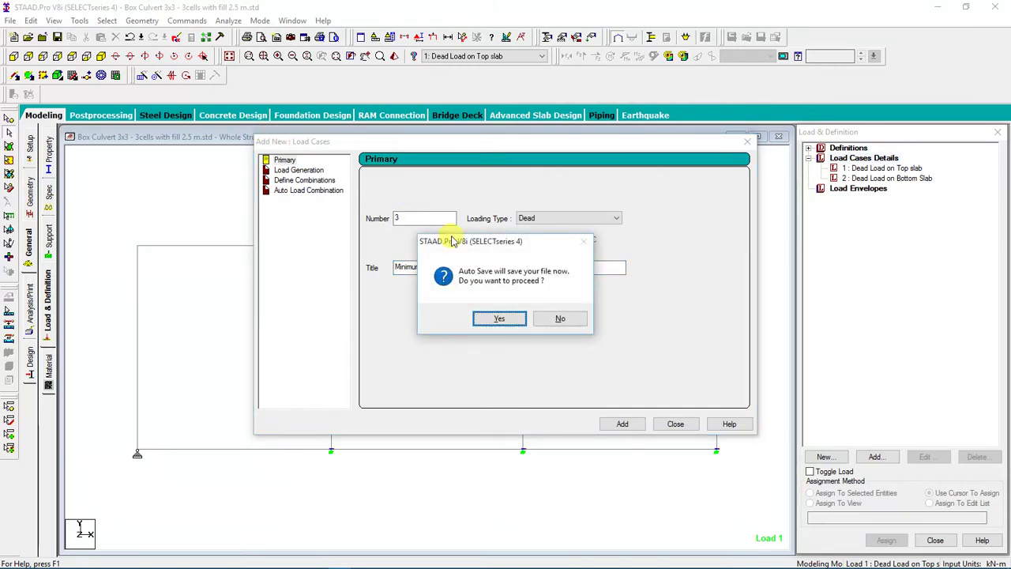
left_click(485, 318)
left_click(428, 306)
left_click(434, 266)
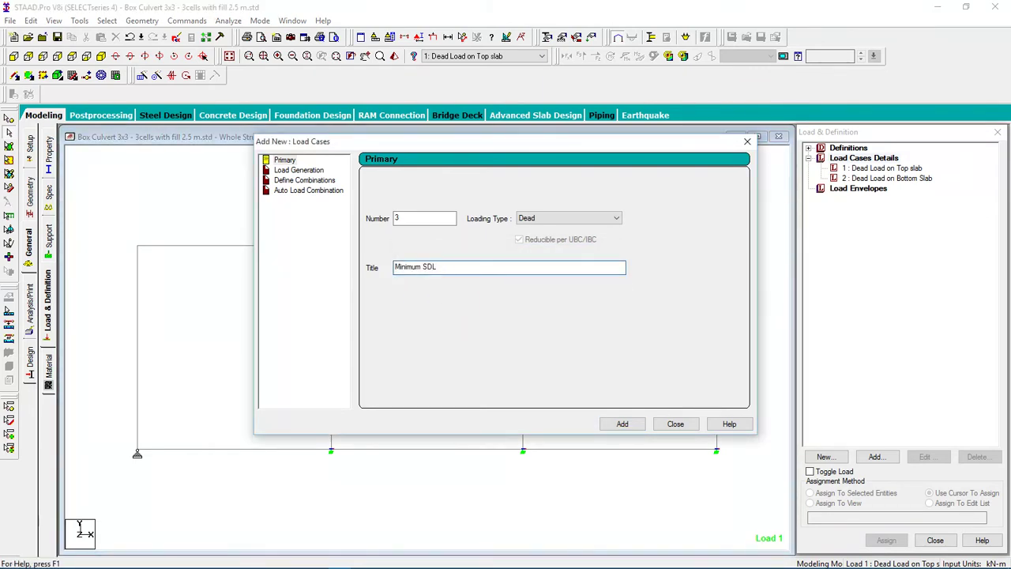
left_click(622, 423)
left_click_drag(550, 259, 169, 257)
type("Max SDL")
left_click(620, 424)
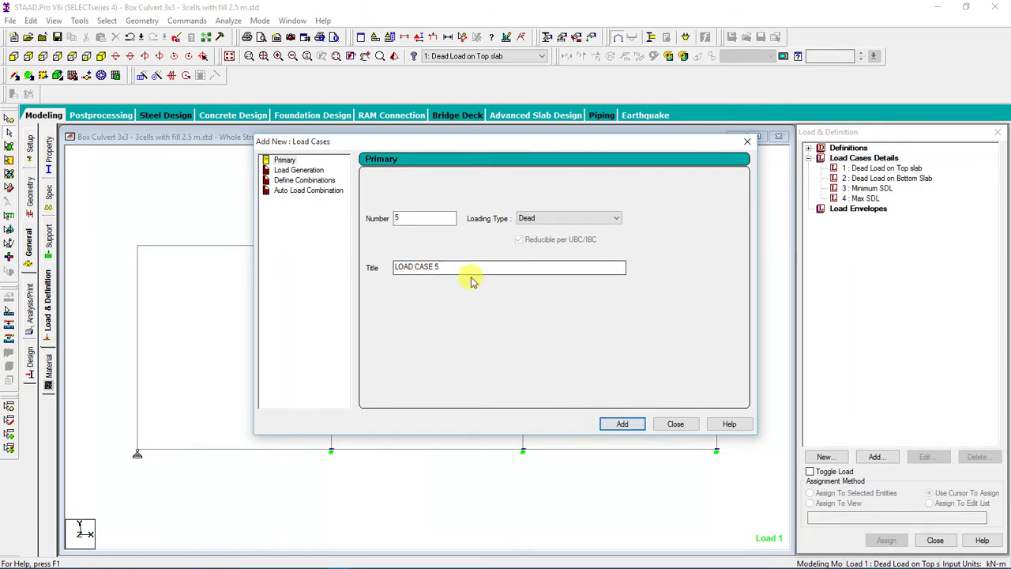
Step: Add load cases 5 "Max HEP" and 6 "Min HEP" with loading type Dead
left_click_drag(449, 266, 321, 266)
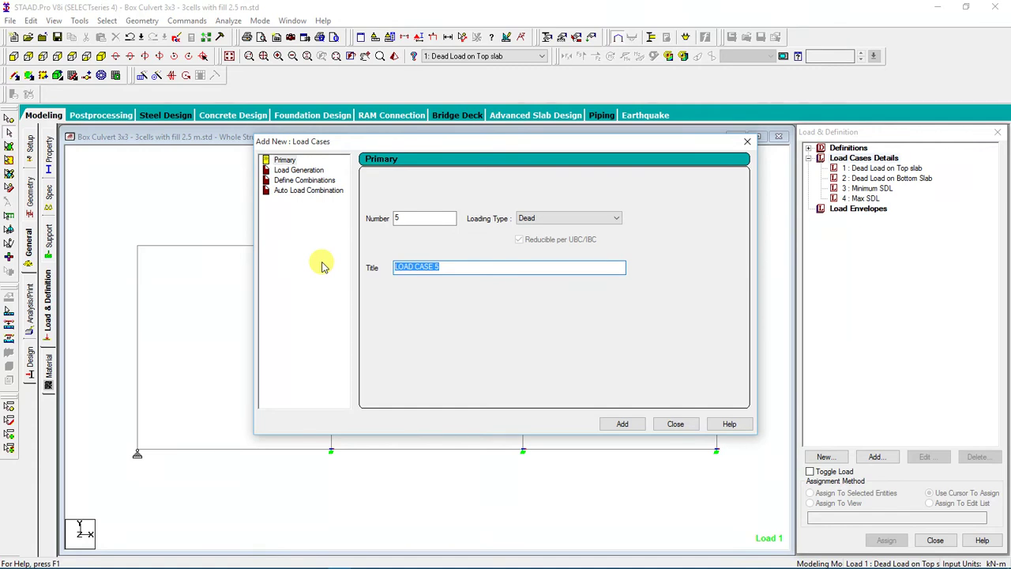
type("M")
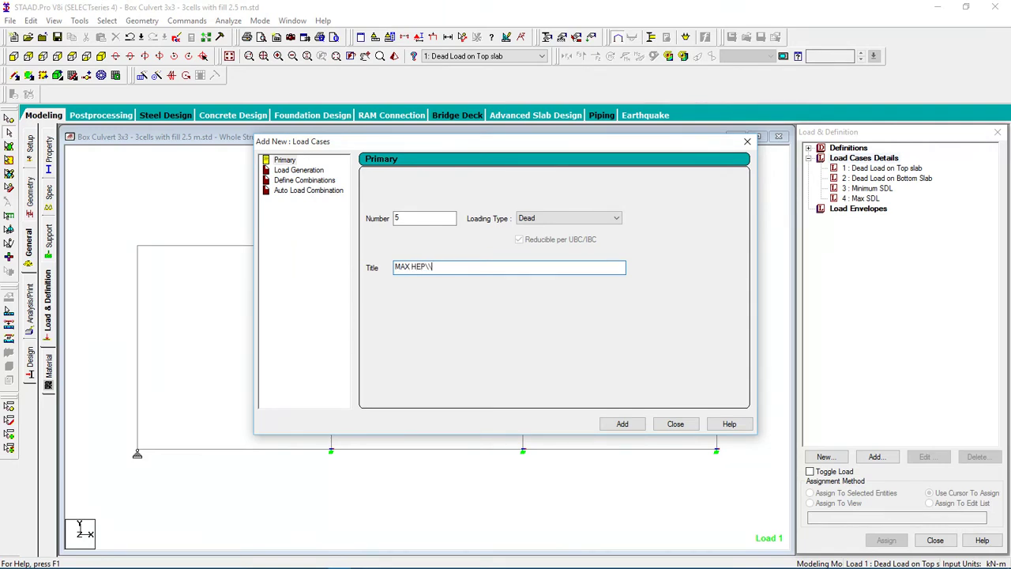
type("ax HEP")
left_click(632, 424)
left_click_drag(447, 266, 153, 276)
type("M")
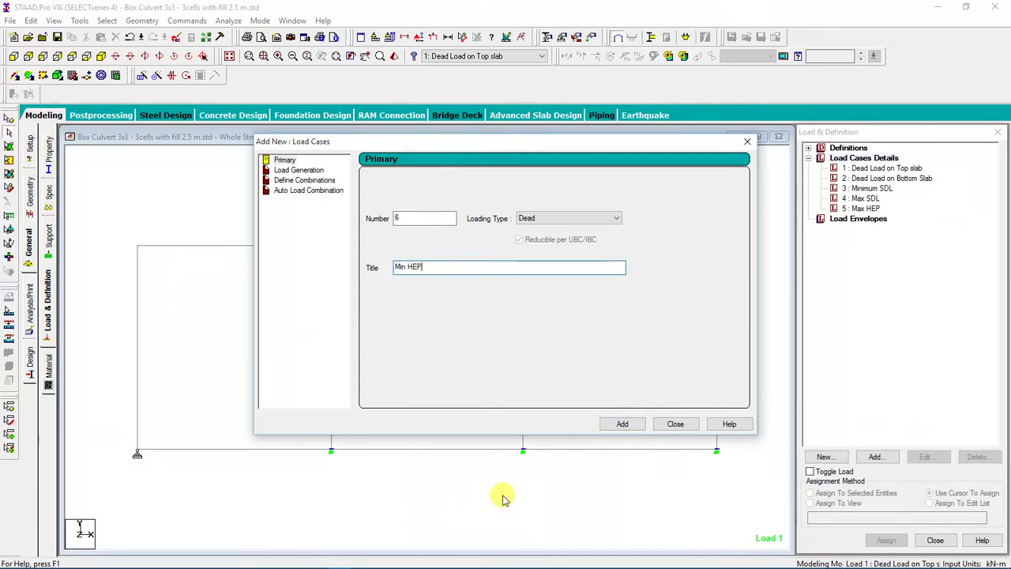
left_click(624, 424)
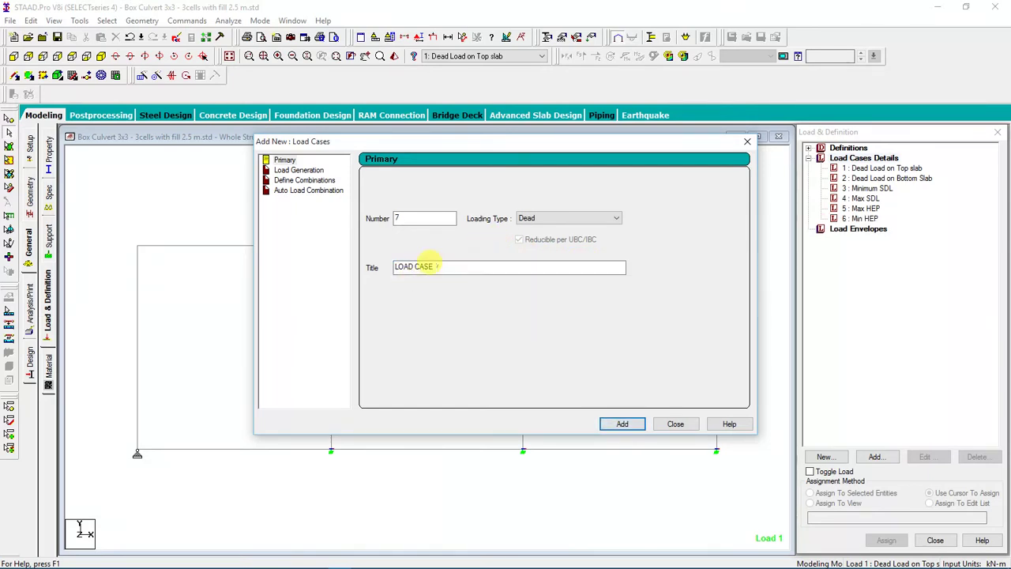
Step: Add primary load case 7 with loading type Dead and the title "Hydrostatic EP"
left_click_drag(445, 266, 298, 285)
type("Hydrostat")
type("ic EP")
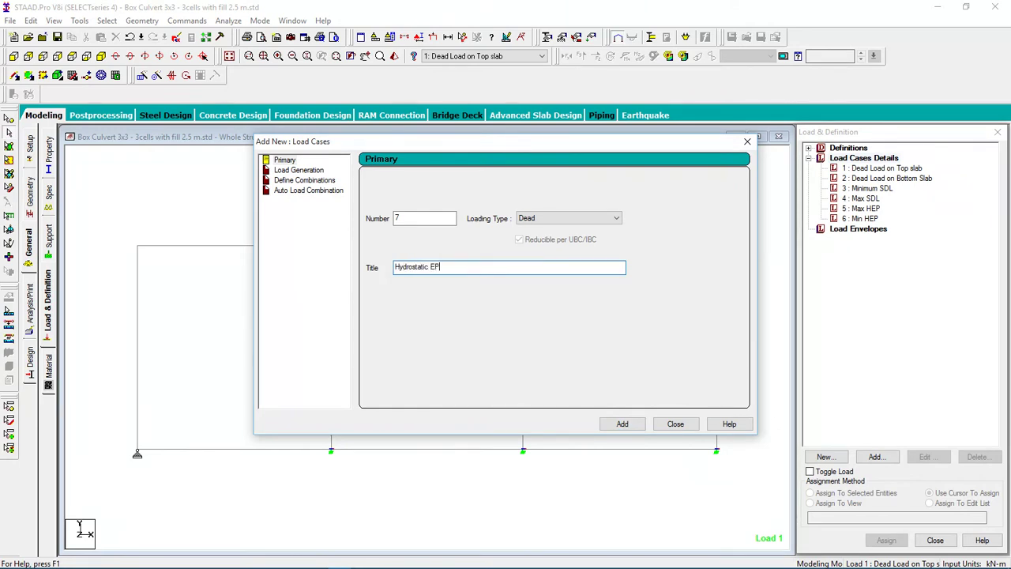
left_click(621, 424)
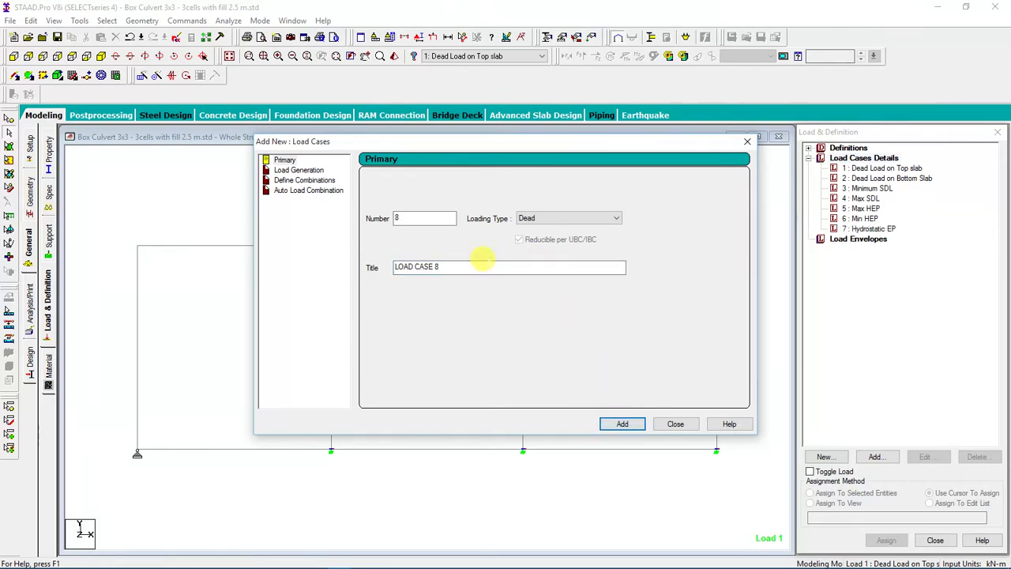
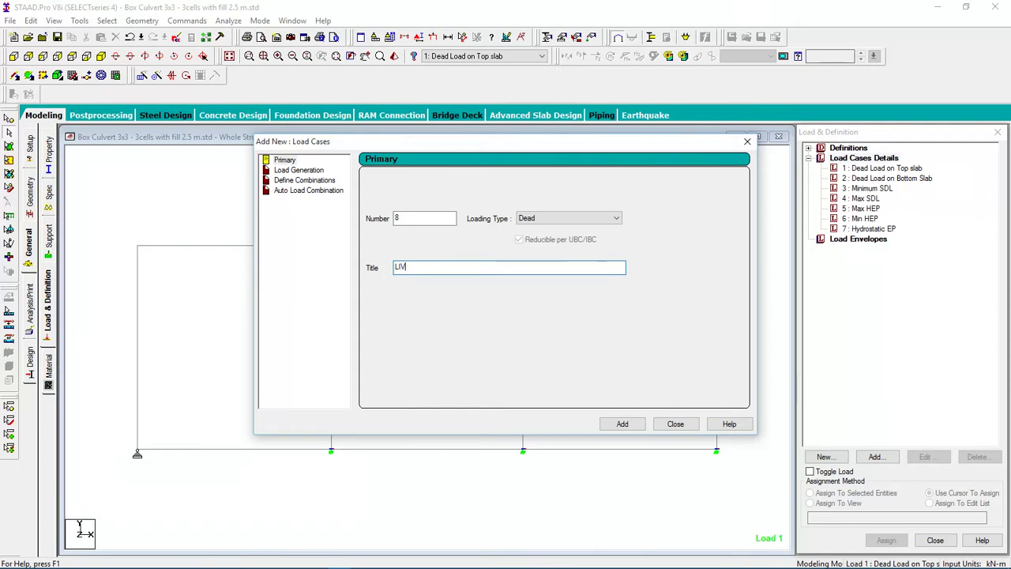
Step: Title primary load case 8 "Live Load HA or HB"
key("BackSpace")
key("BackSpace")
key("BackSpace")
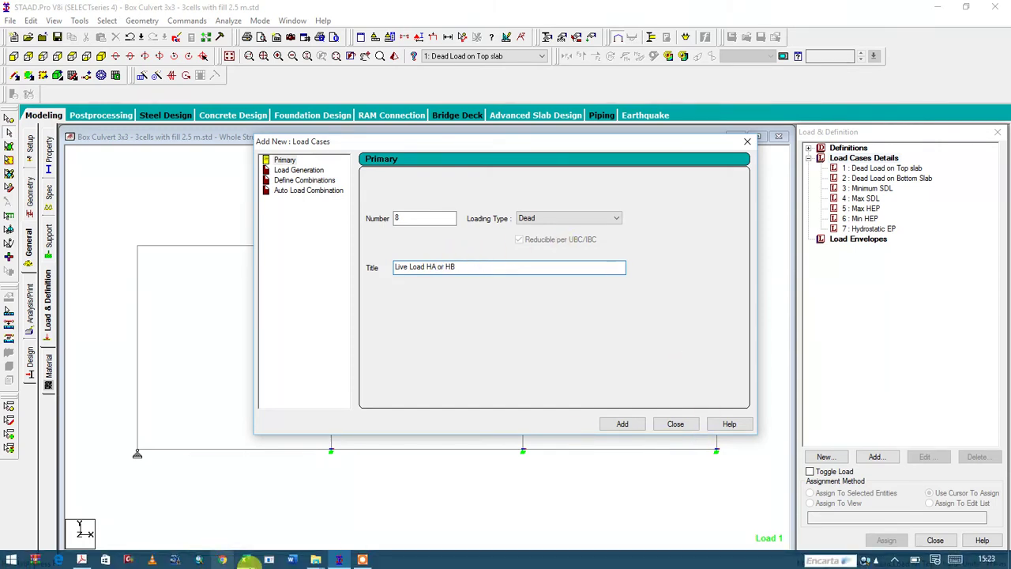
Step: Switch to the Excel workbook, examine the HA and HB vehicle loading and horizontal live load calculations, and return to STAAD.Pro
left_click(247, 559)
scroll(260, 316, "down", 20)
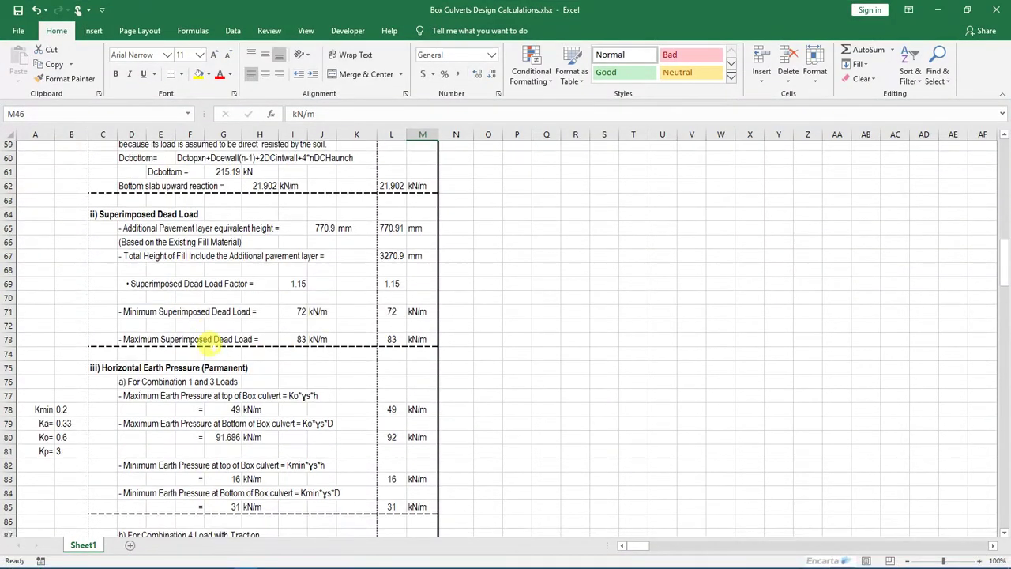
scroll(210, 339, "down", 9)
scroll(209, 338, "up", 5)
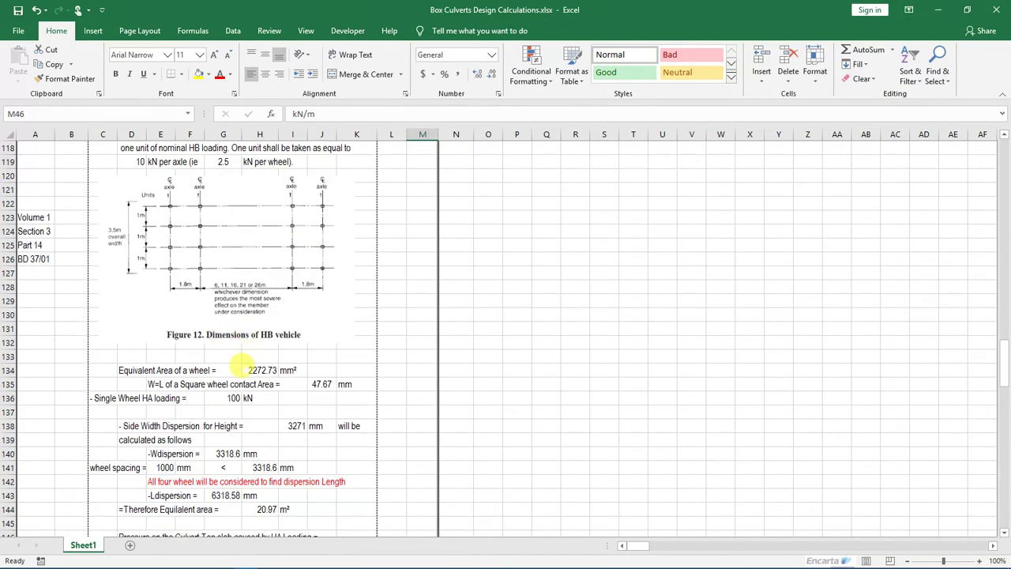
scroll(209, 384, "down", 5)
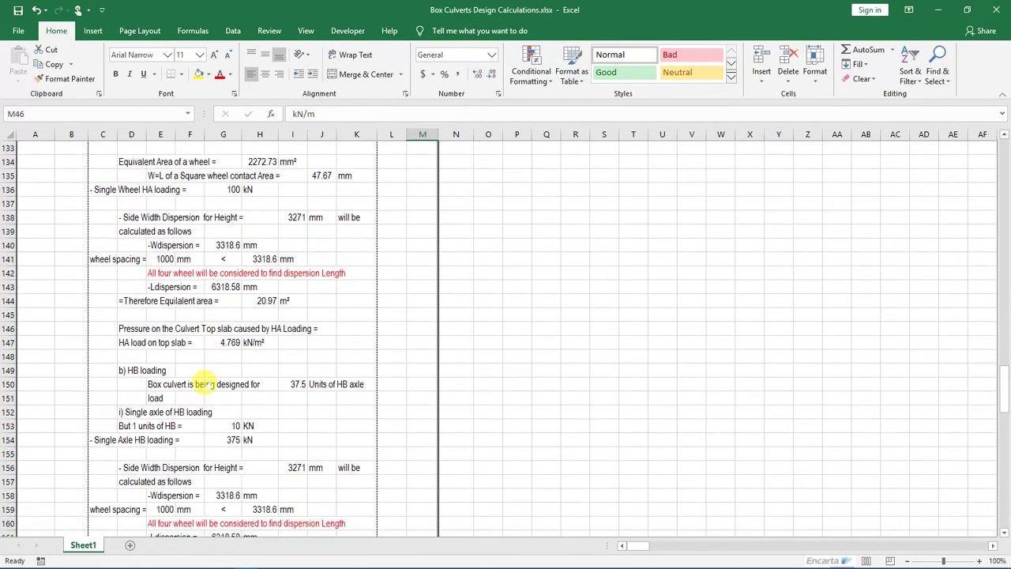
scroll(182, 359, "down", 10)
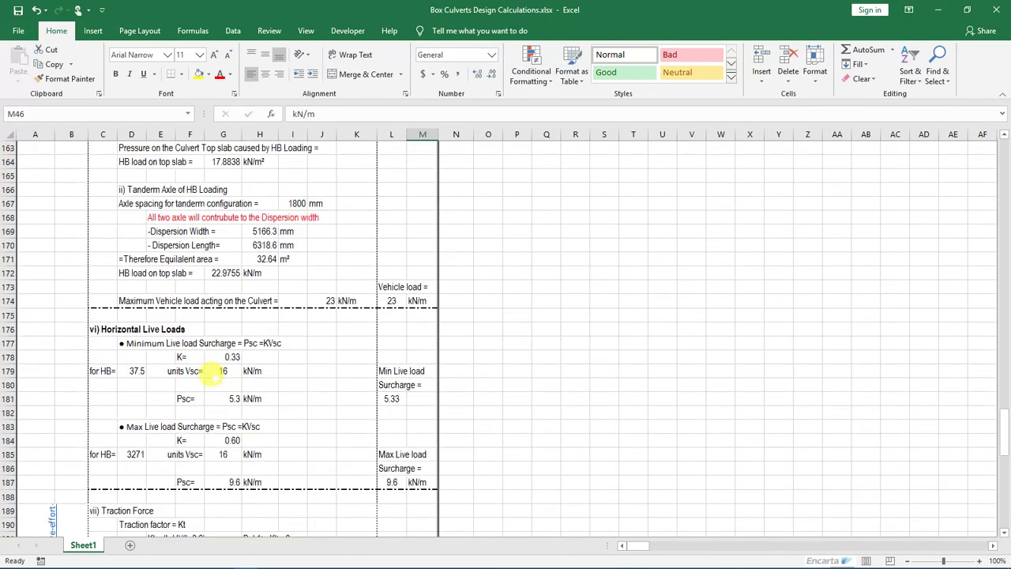
scroll(170, 300, "up", 11)
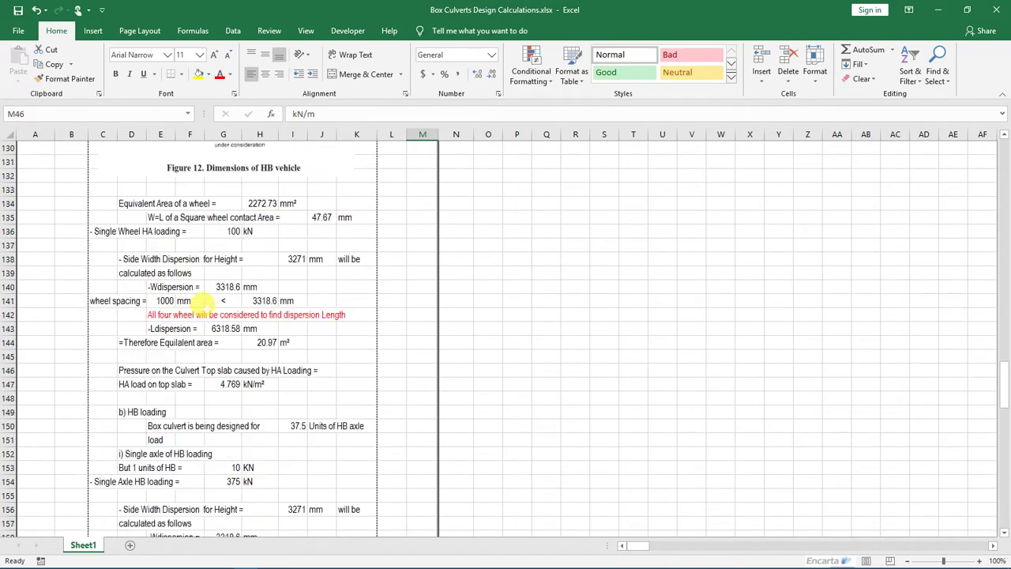
scroll(158, 280, "up", 6)
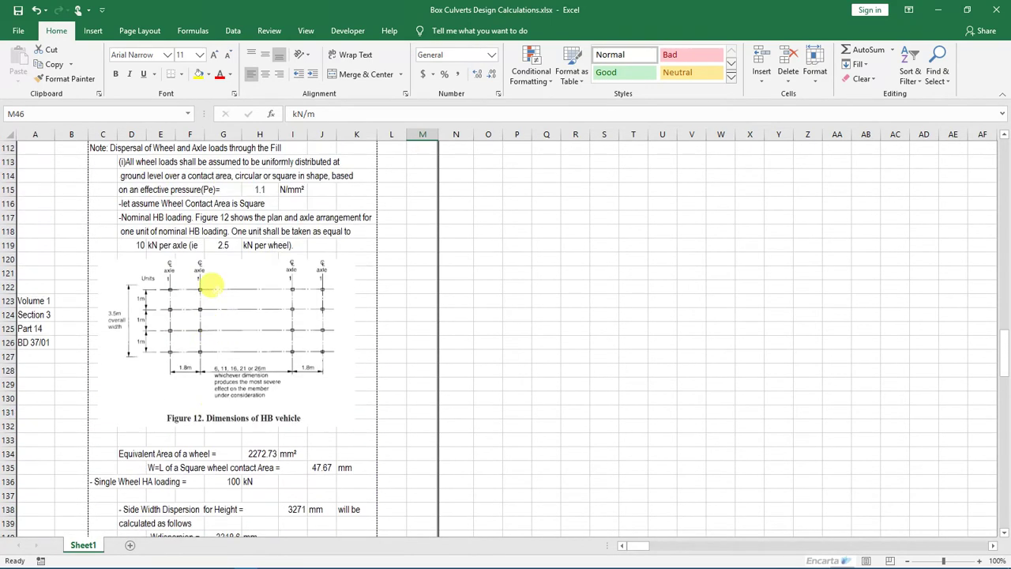
scroll(237, 257, "down", 6)
scroll(255, 264, "up", 4)
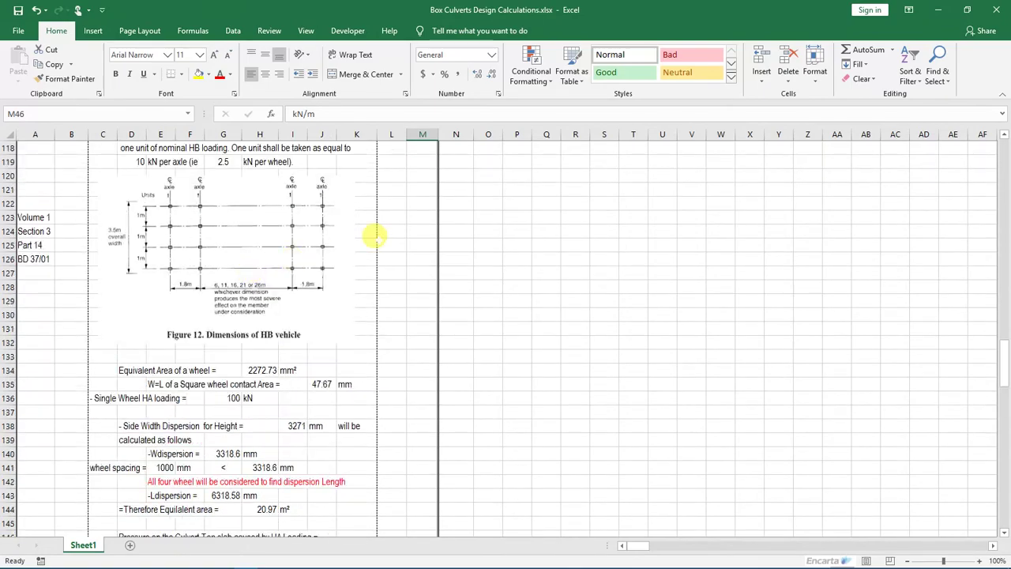
left_click(937, 18)
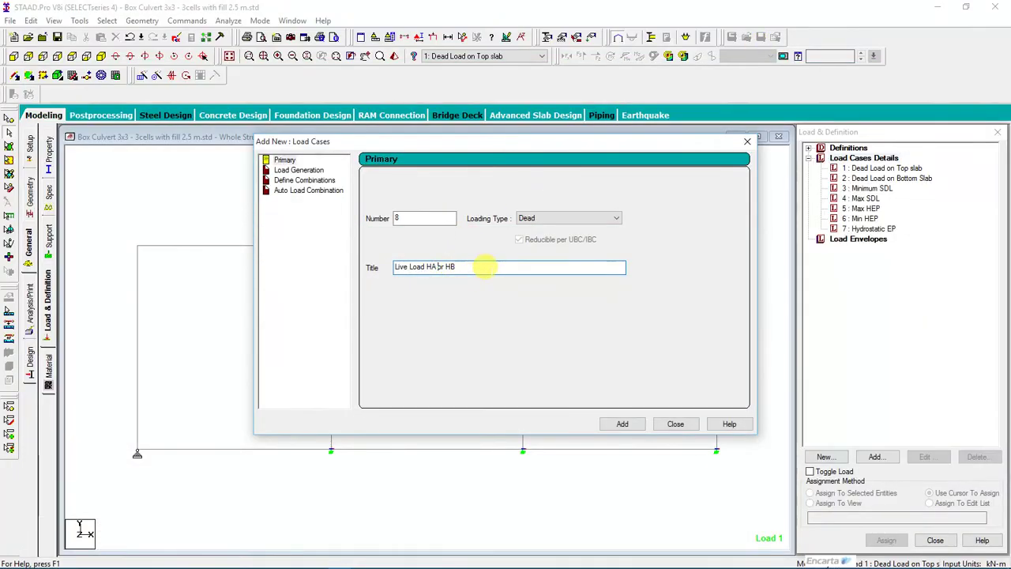
Step: Add load case 8 "Live Load HA or HB" and change its loading type to Live
left_click(624, 424)
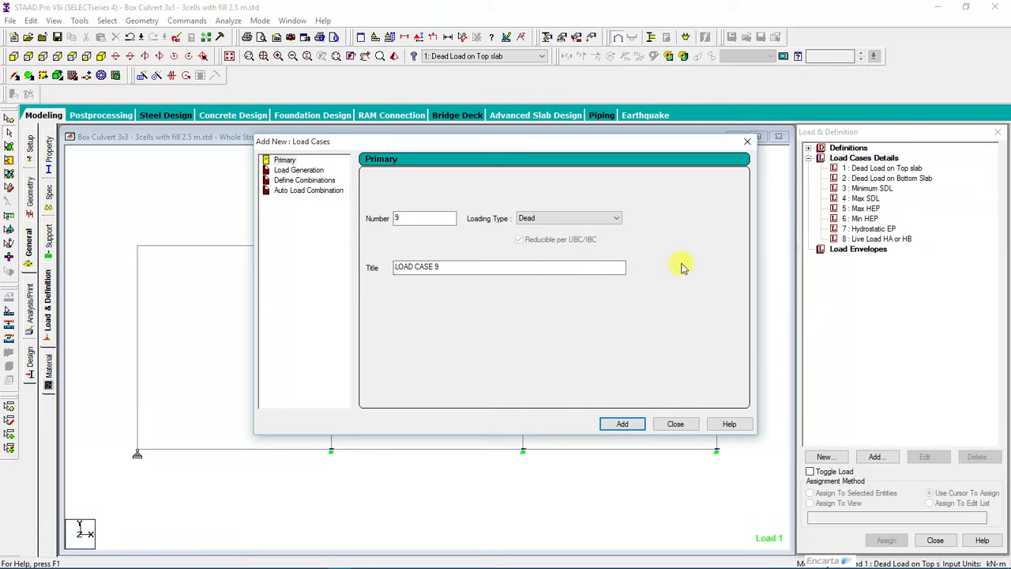
left_click(865, 240)
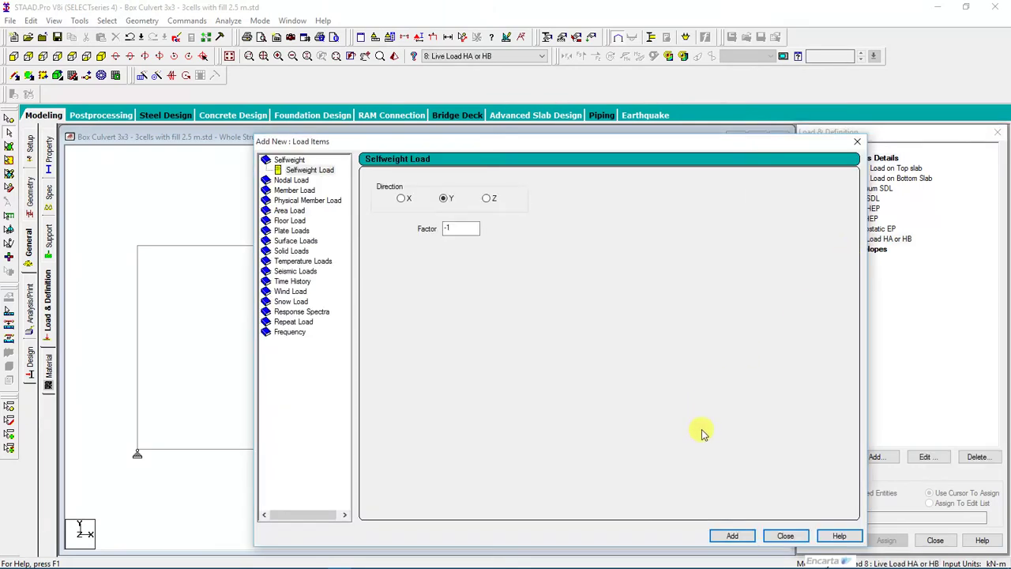
left_click(786, 537)
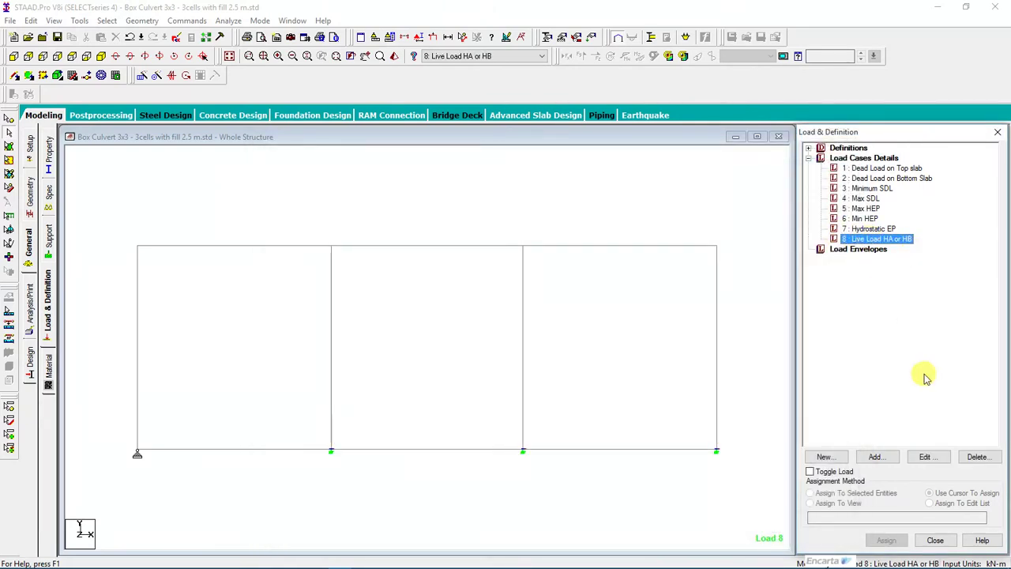
left_click(926, 456)
left_click(549, 264)
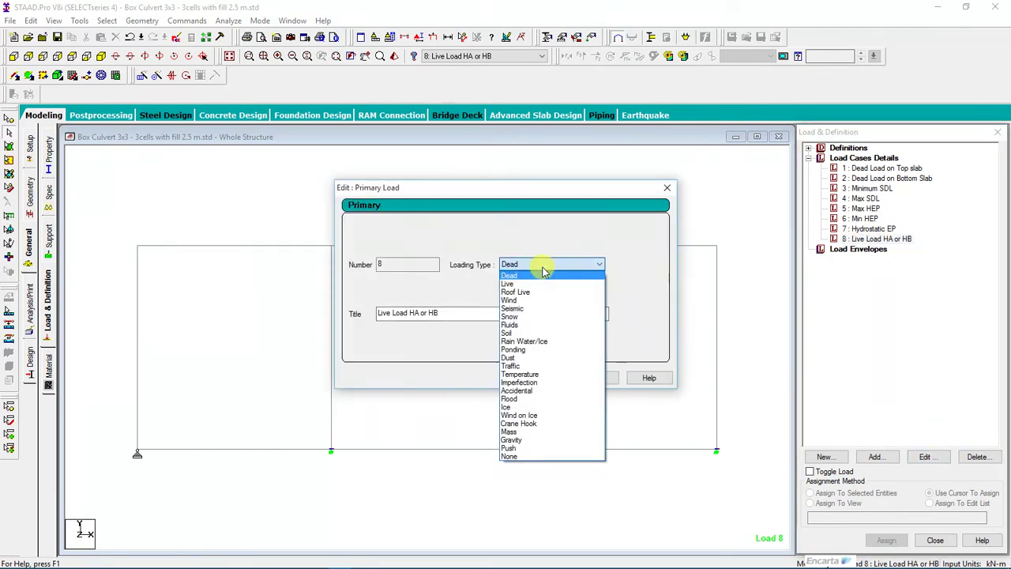
left_click(520, 284)
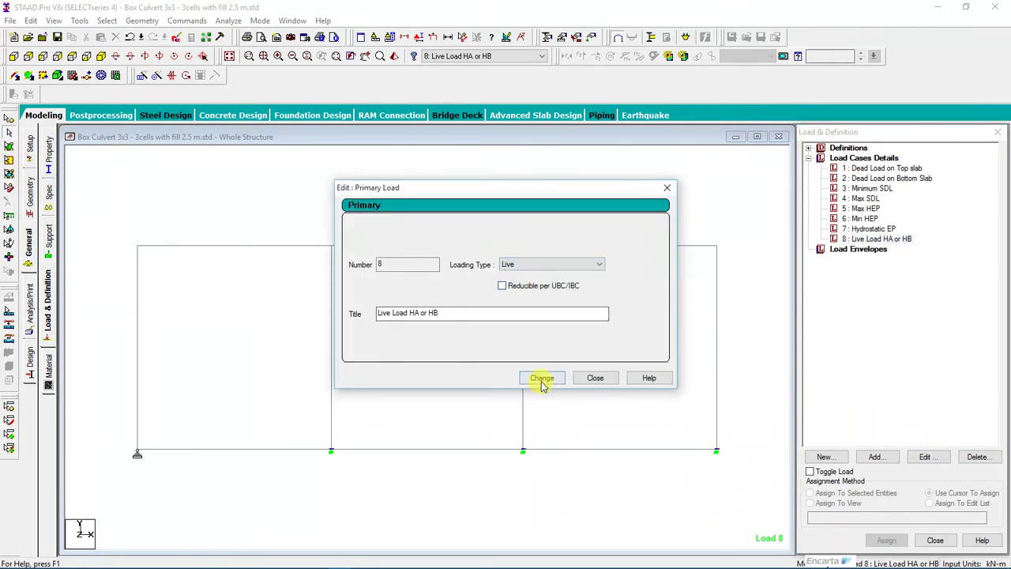
left_click(541, 377)
left_click(595, 378)
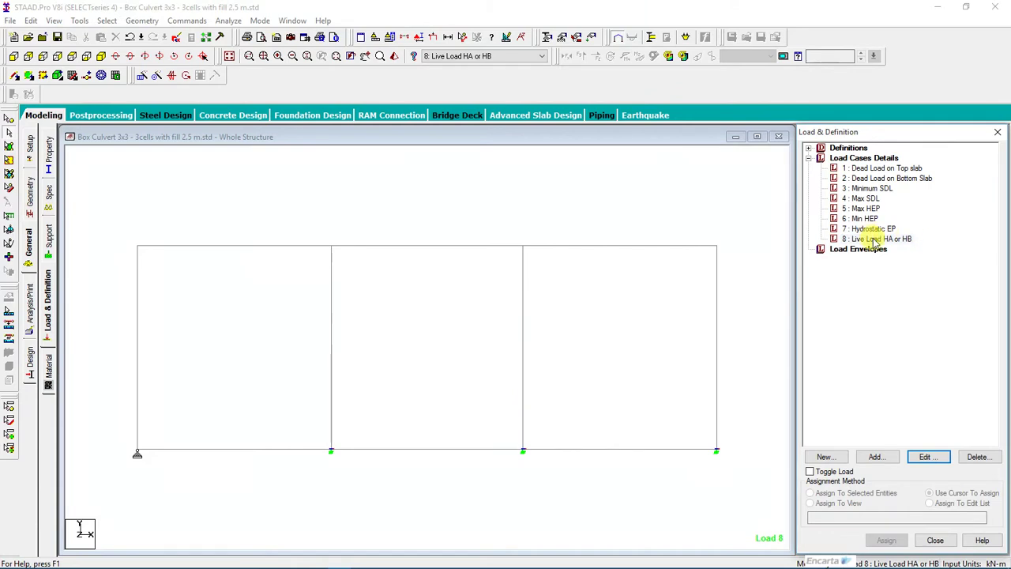
Step: Add primary load case 9 with loading type Live and the title "Live Load Surcharge"
left_click(864, 158)
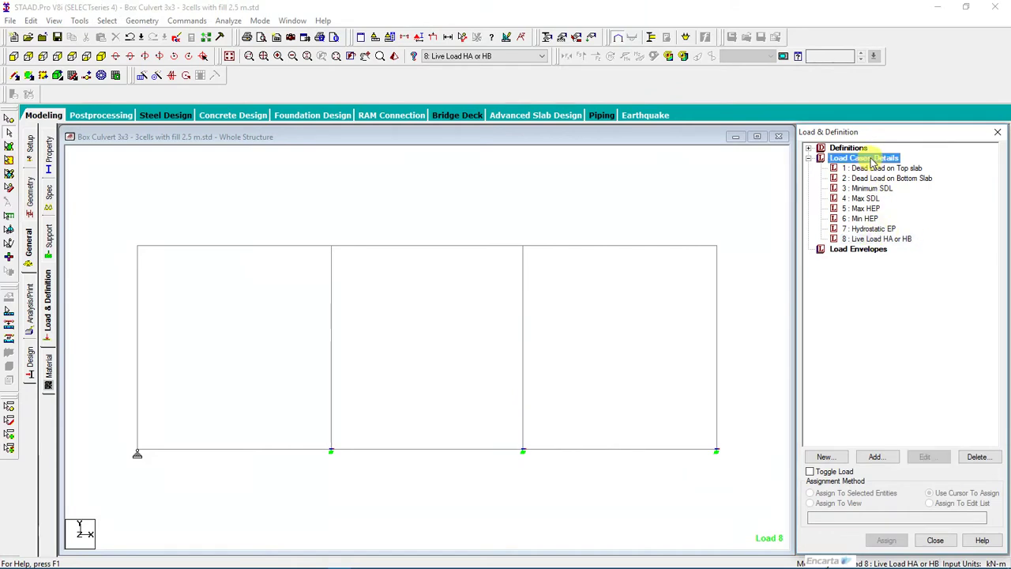
left_click(876, 456)
left_click(528, 220)
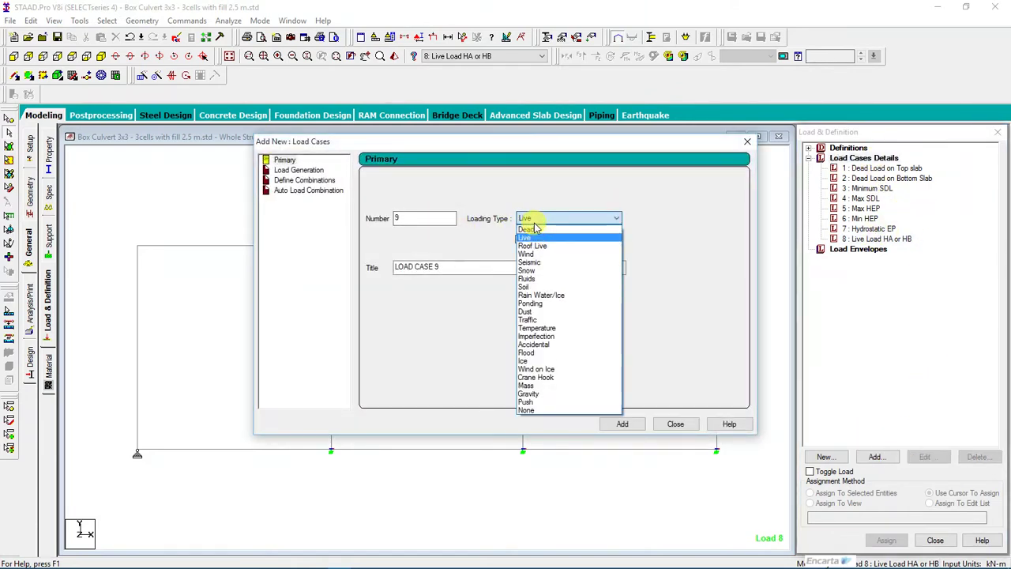
left_click(527, 237)
left_click_drag(474, 267, 312, 271)
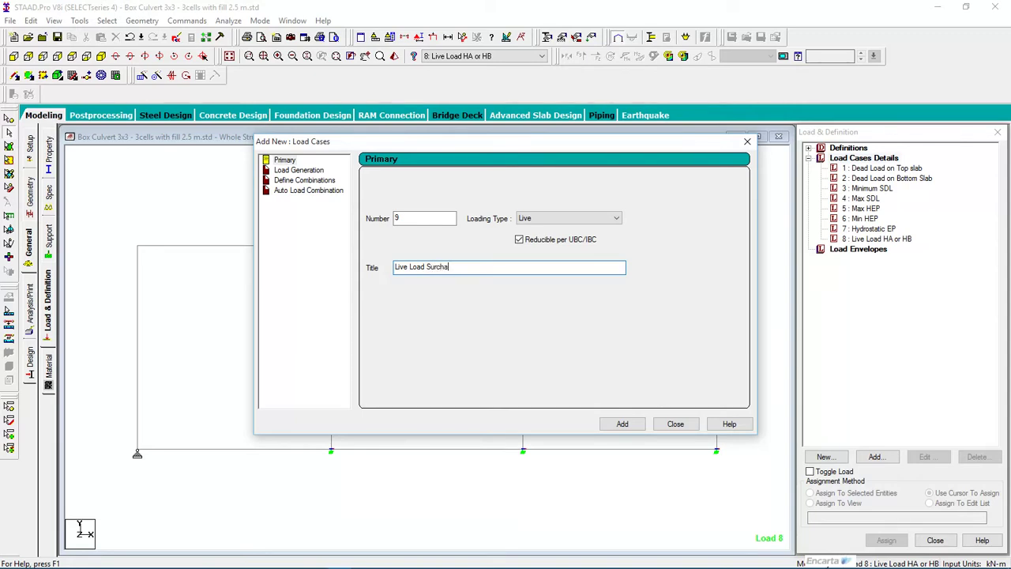
left_click(622, 423)
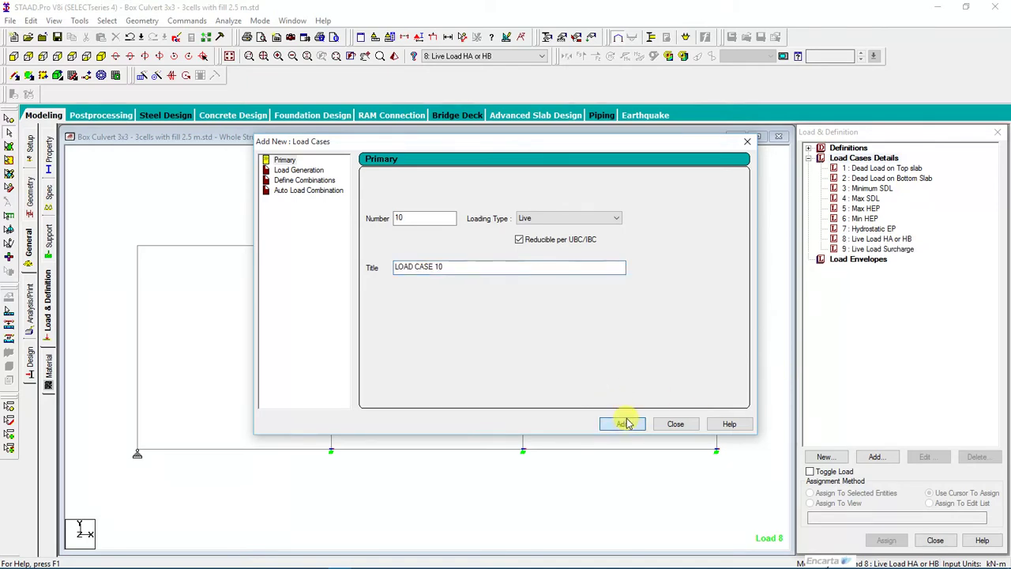
left_click(672, 423)
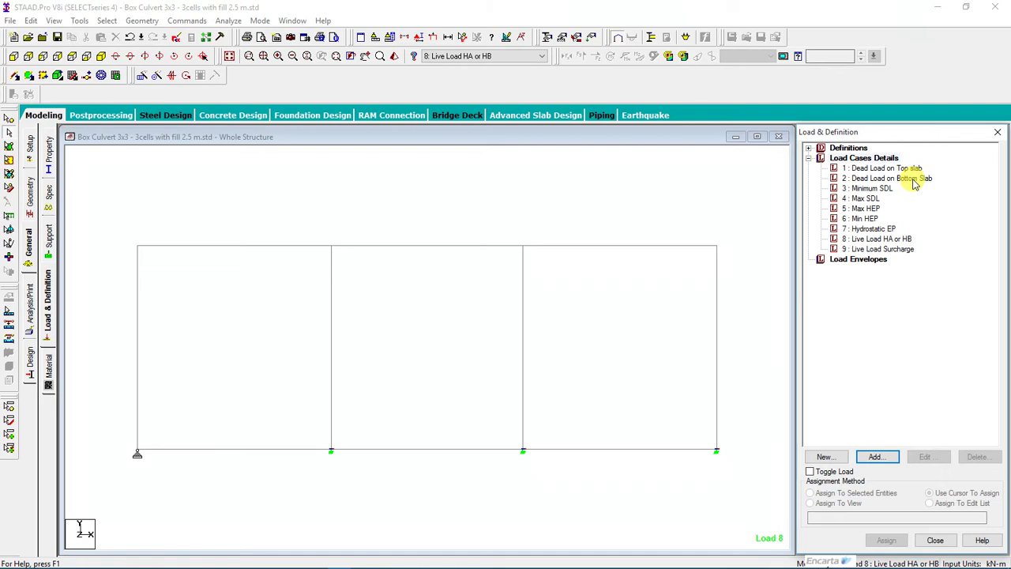
Step: Add a uniform member force of -10.8 kN/m in the GY direction to load case 1, Dead Load on Top slab
left_click(865, 169)
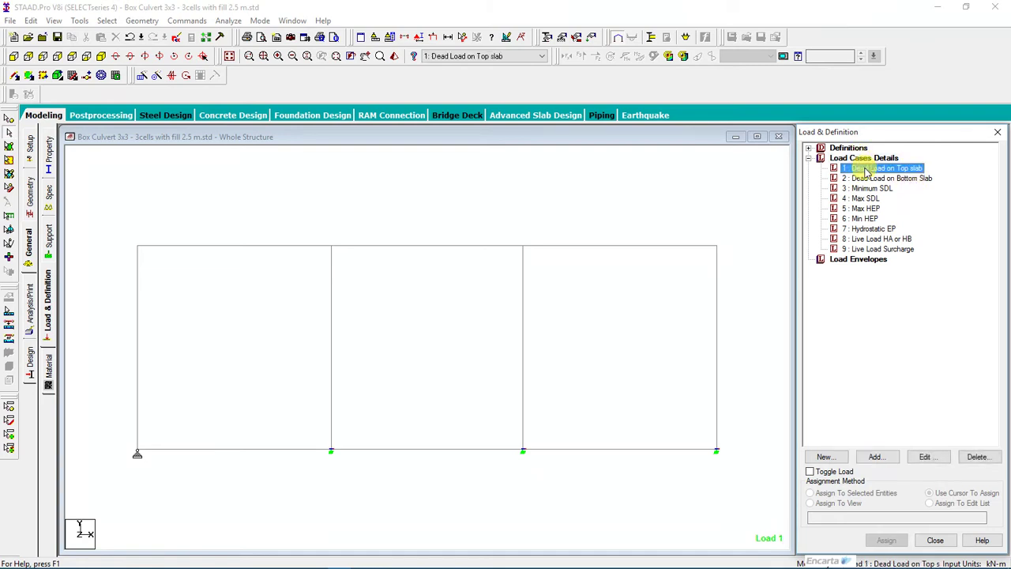
left_click(875, 457)
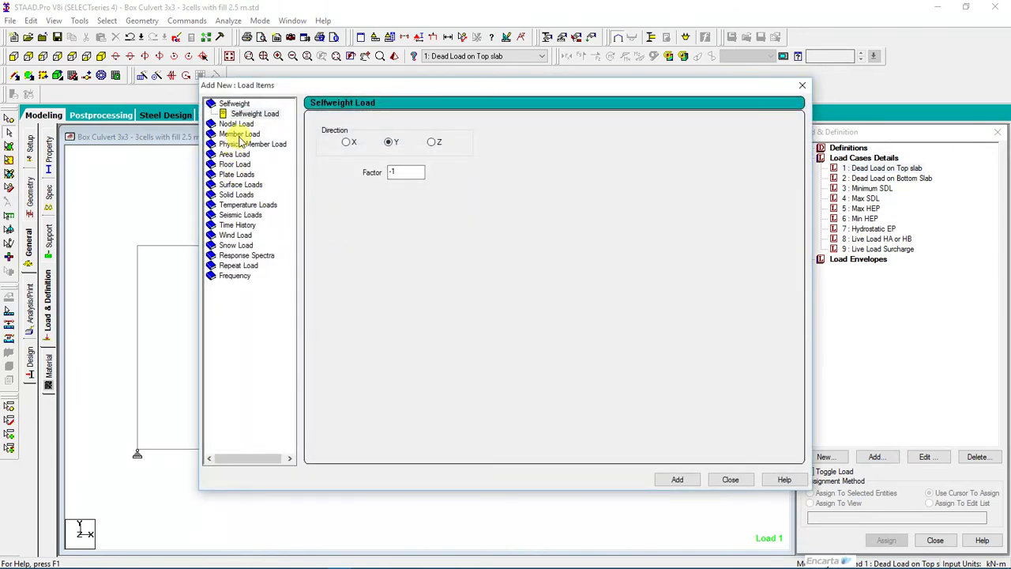
left_click(239, 134)
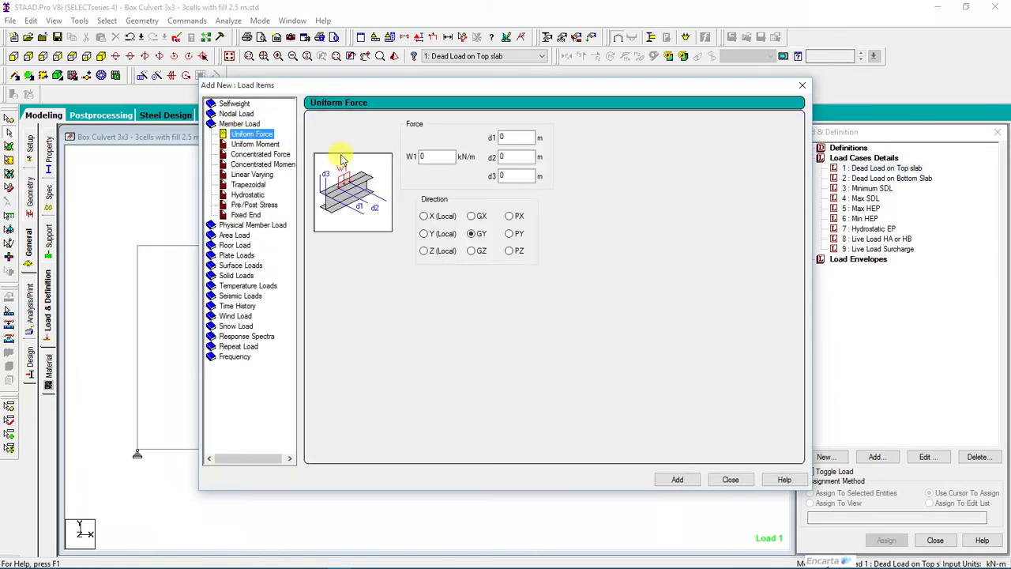
double_click(427, 156)
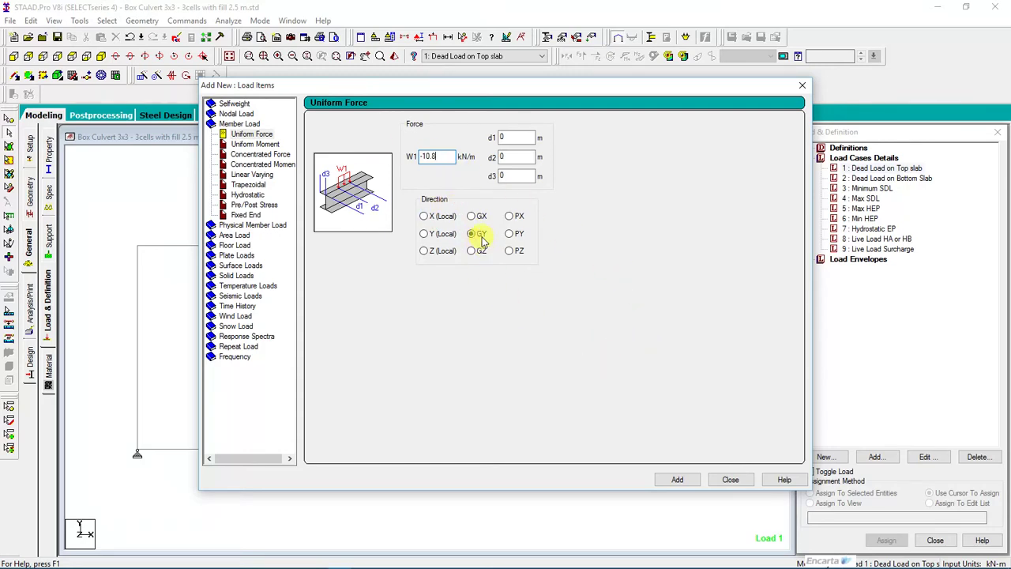
left_click(677, 479)
left_click(728, 479)
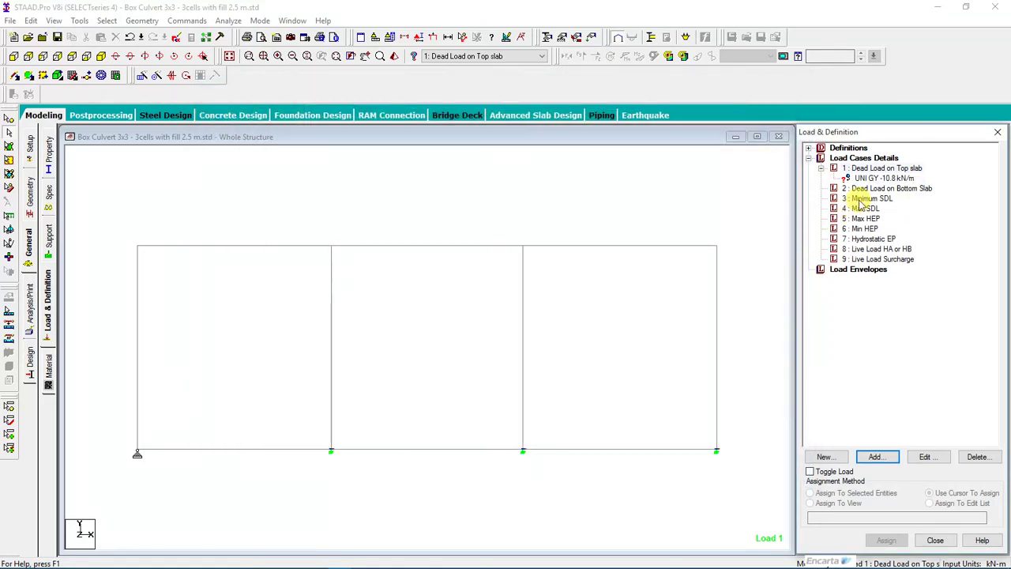
Step: Assign the -10.8 kN/m uniform load to the three top slab beams, confirming the assignment
left_click(876, 178)
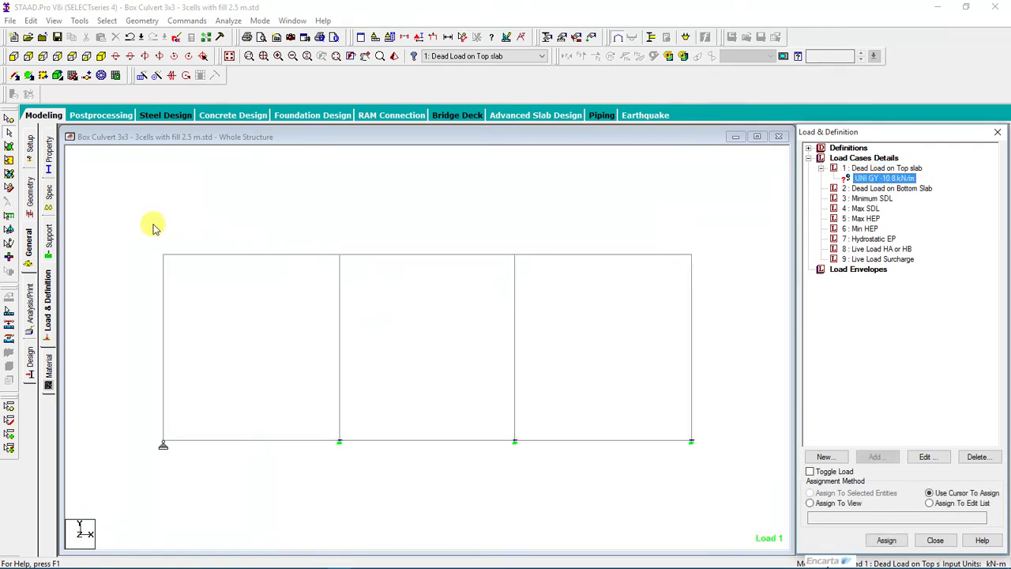
left_click(692, 256)
left_click(811, 492)
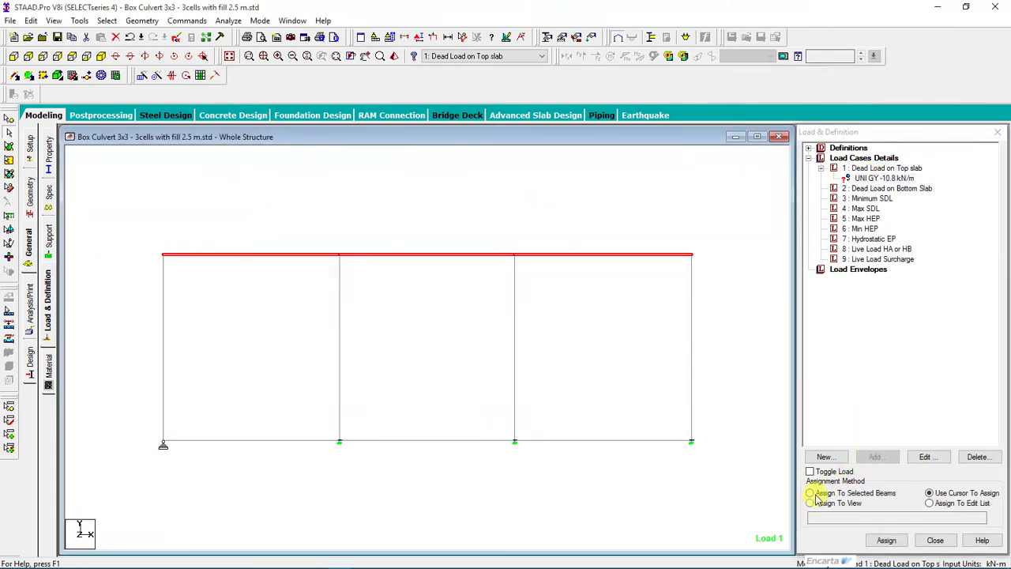
left_click(886, 539)
left_click(910, 372)
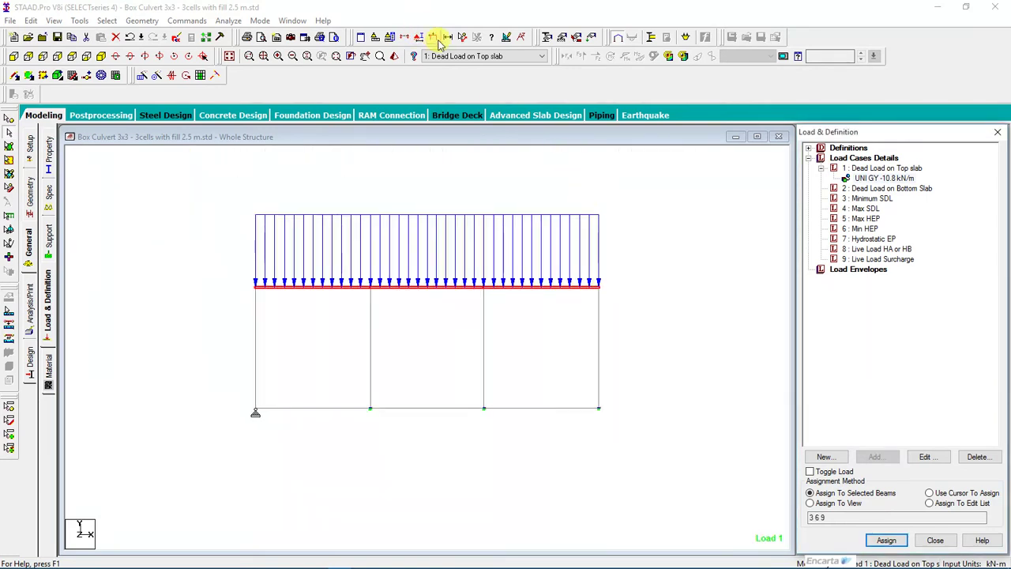
Step: Reduce the display scale of the top slab load arrows and leave no members selected
left_click(435, 38)
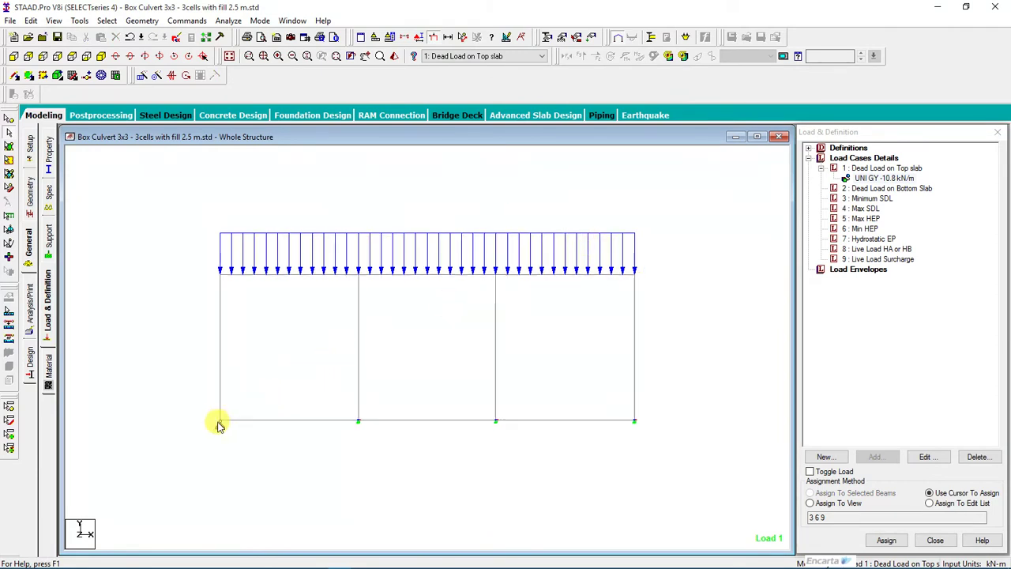
left_click_drag(167, 392, 630, 508)
left_click(632, 335)
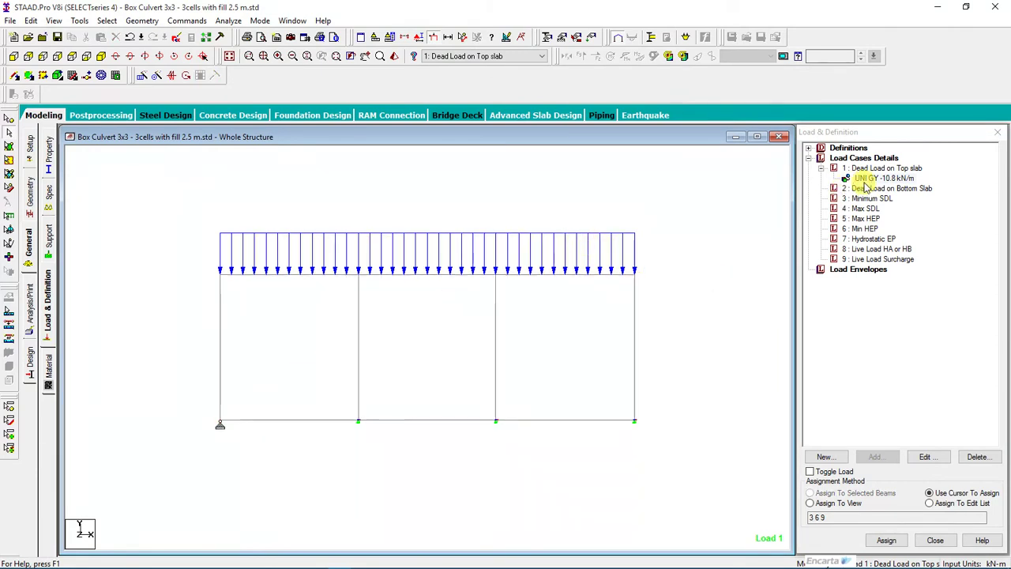
Step: Add a uniform member force of 27.803 kN/m in the GY direction to load case 2, Dead Load on Bottom Slab
left_click(891, 189)
left_click(874, 459)
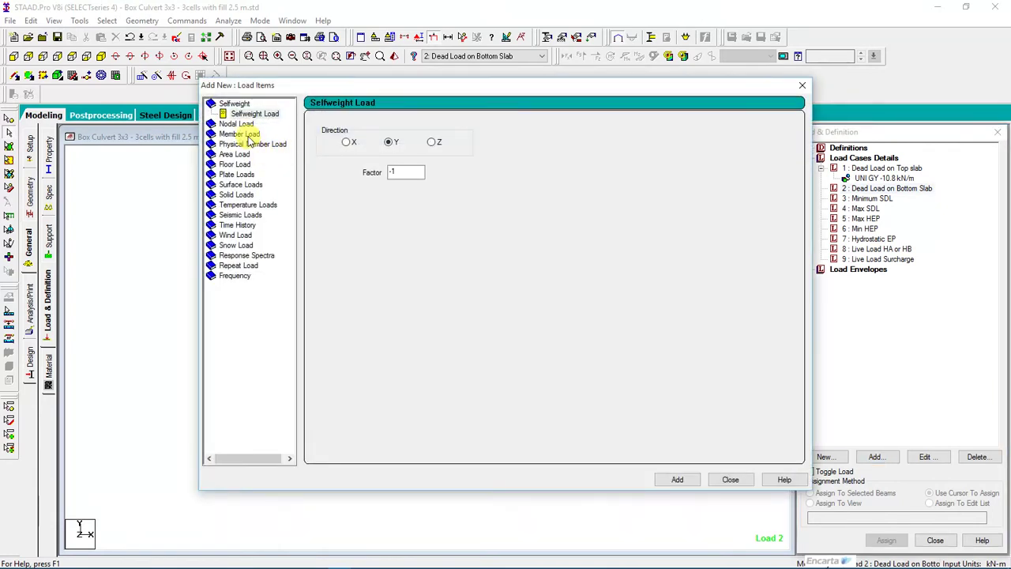
left_click(248, 137)
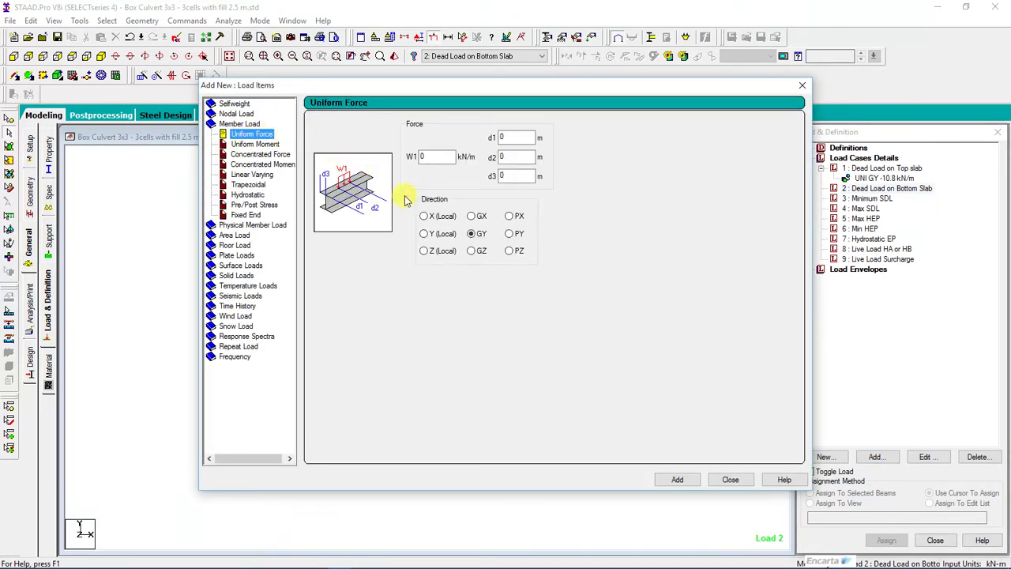
left_click(434, 155)
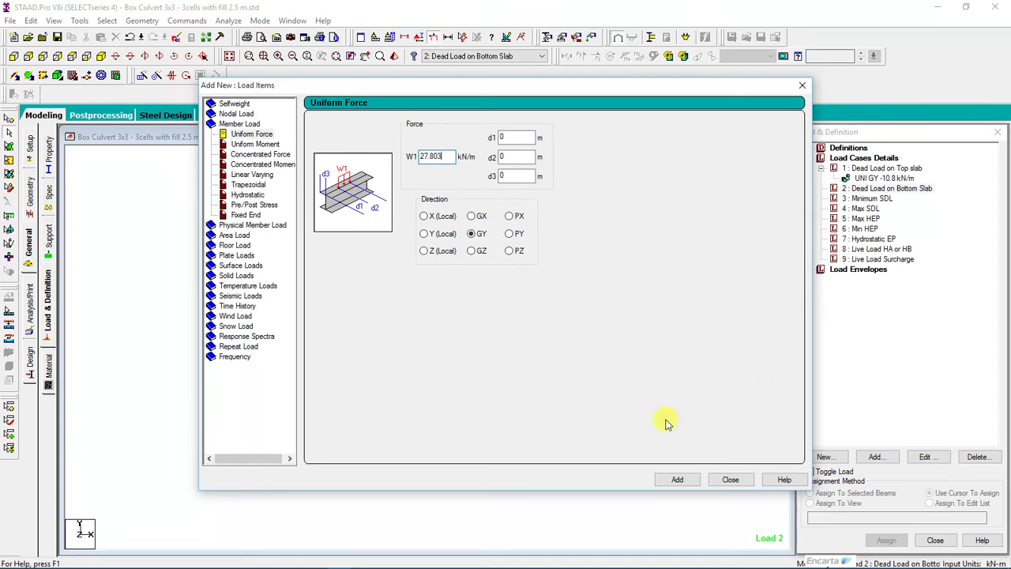
left_click(677, 480)
left_click(728, 480)
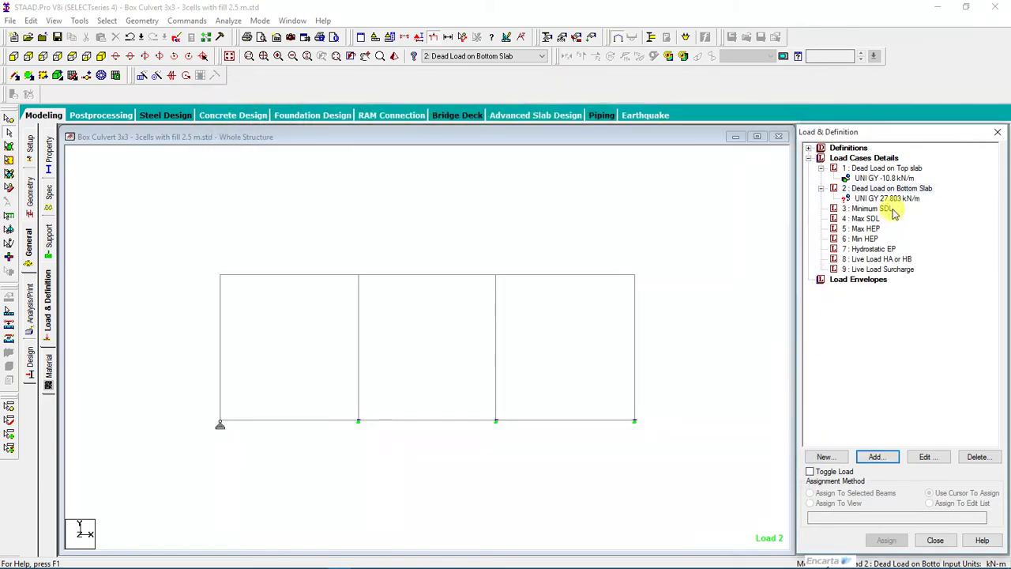
Step: Assign the 27.803 kN/m uniform load to the three bottom slab beams, confirming the assignment
left_click(886, 199)
left_click_drag(193, 397, 725, 449)
left_click(811, 493)
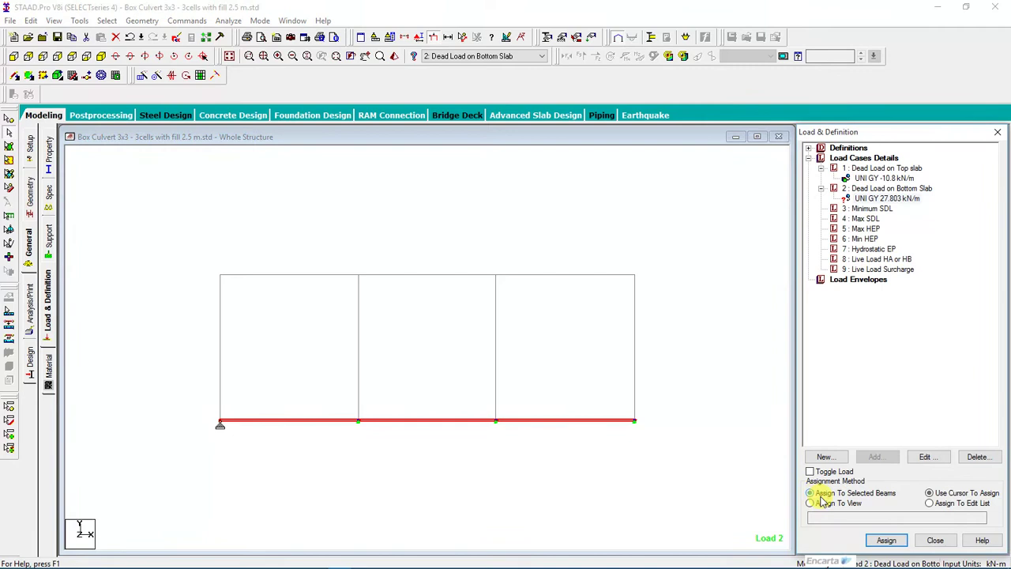
left_click(885, 540)
left_click(914, 373)
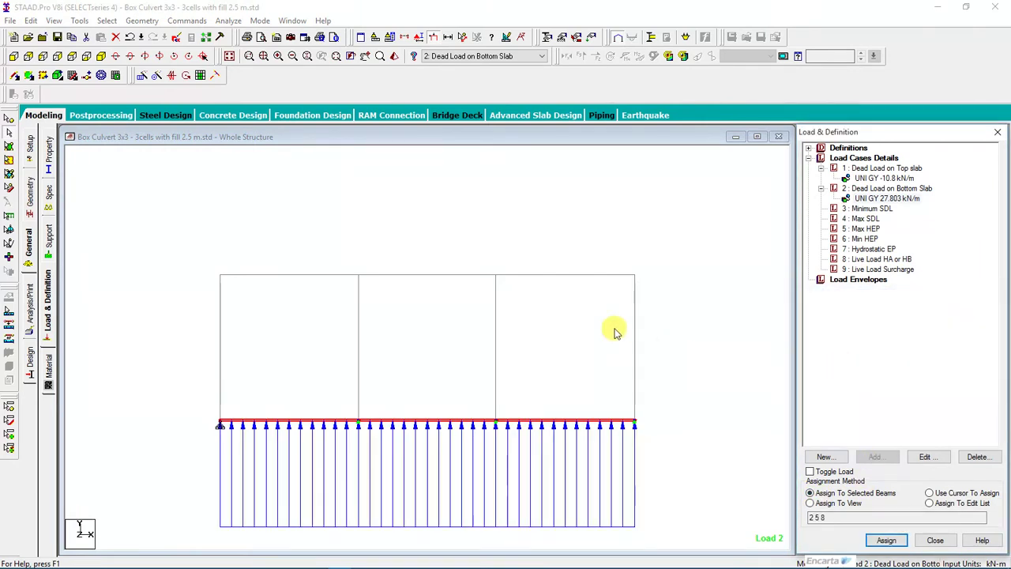
Step: Check the bottom slab beams in a rendered view and display the loads assigned in load cases 1 and 2
left_click(392, 56)
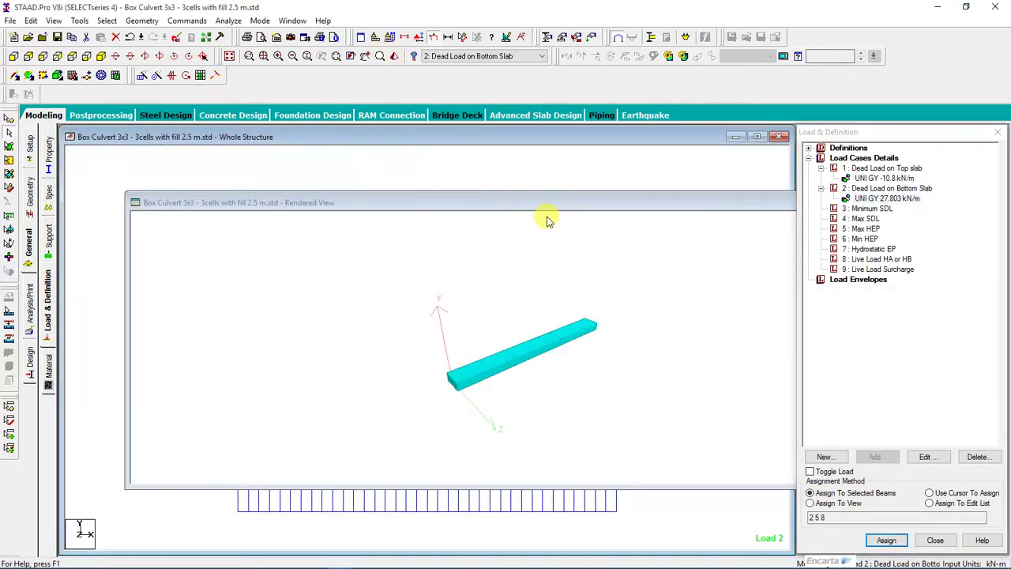
left_click(629, 169)
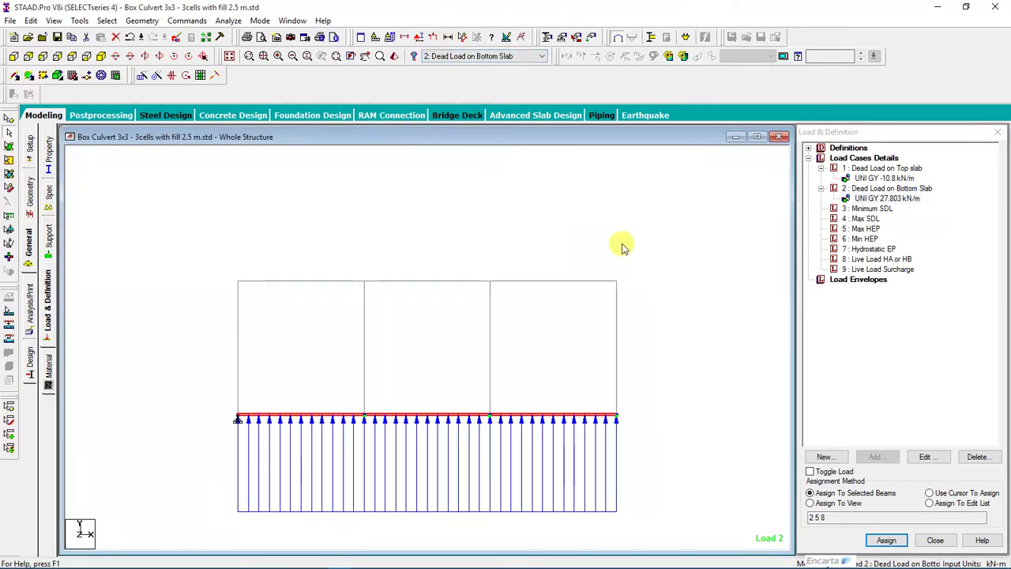
left_click(877, 178)
left_click(877, 198)
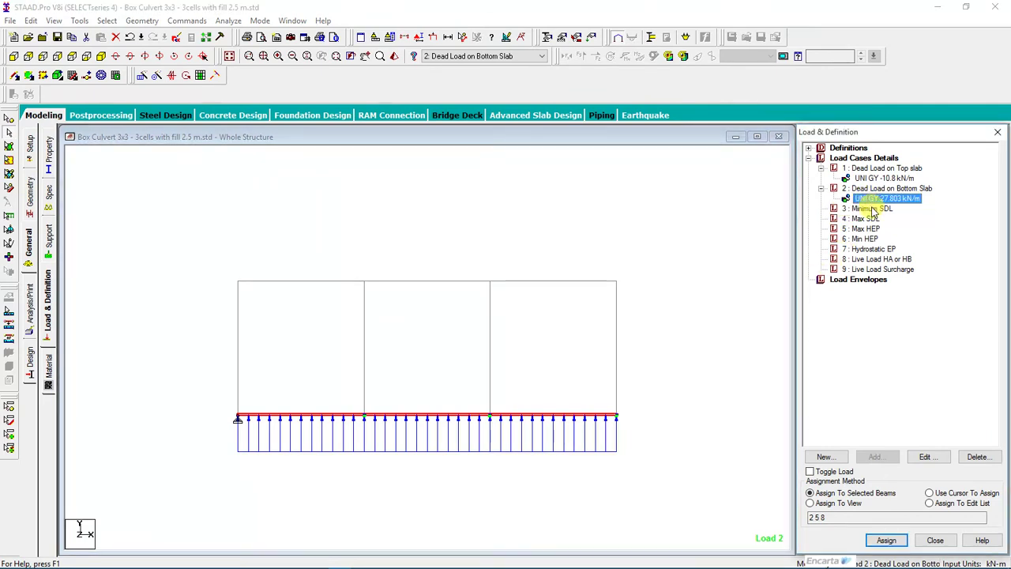
Step: Add uniform member forces of 72 kN/m and -72 kN/m in the GY direction to load case 3, Minimum SDL
left_click(869, 208)
left_click(716, 364)
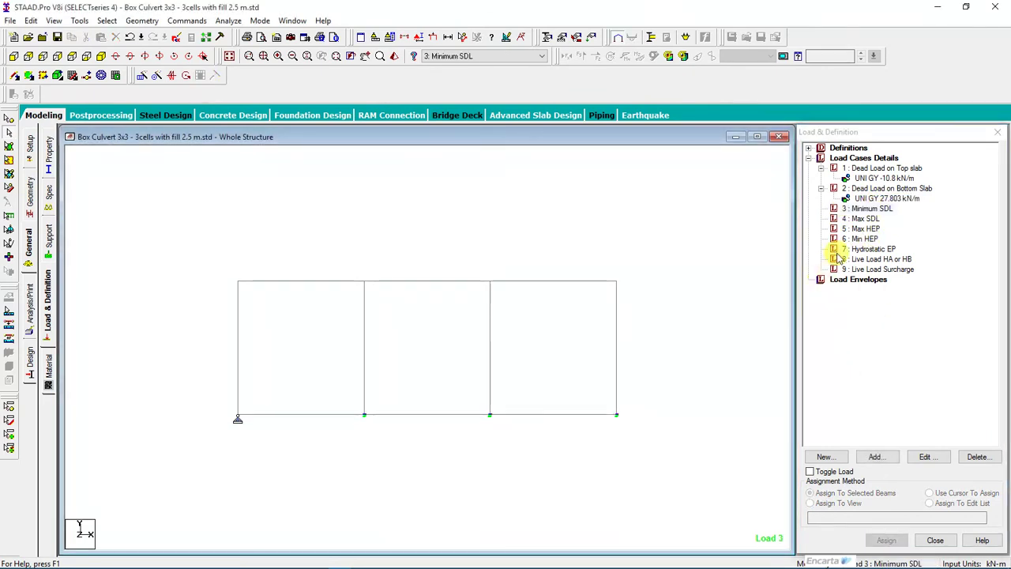
left_click(855, 208)
left_click(876, 456)
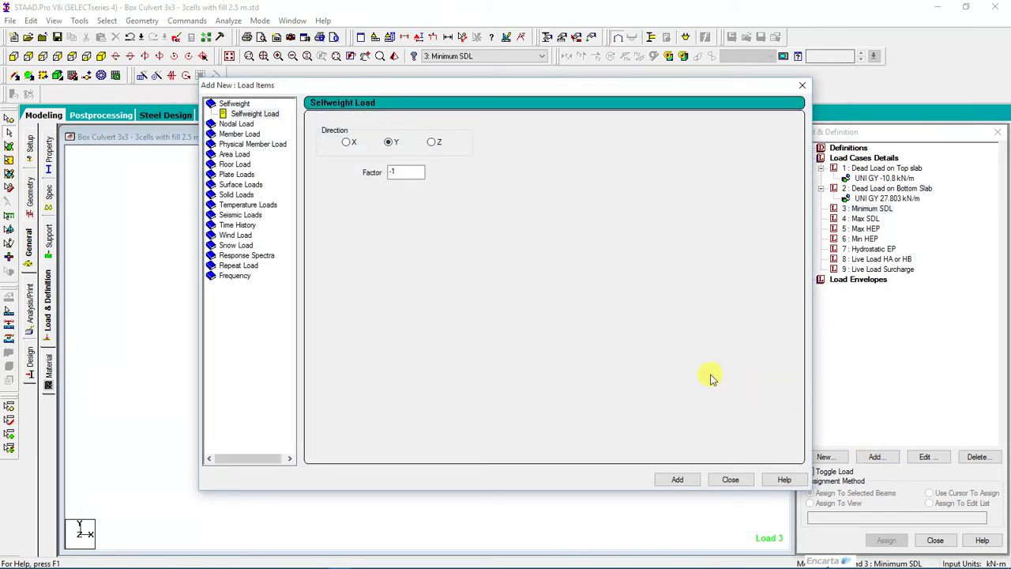
left_click(228, 133)
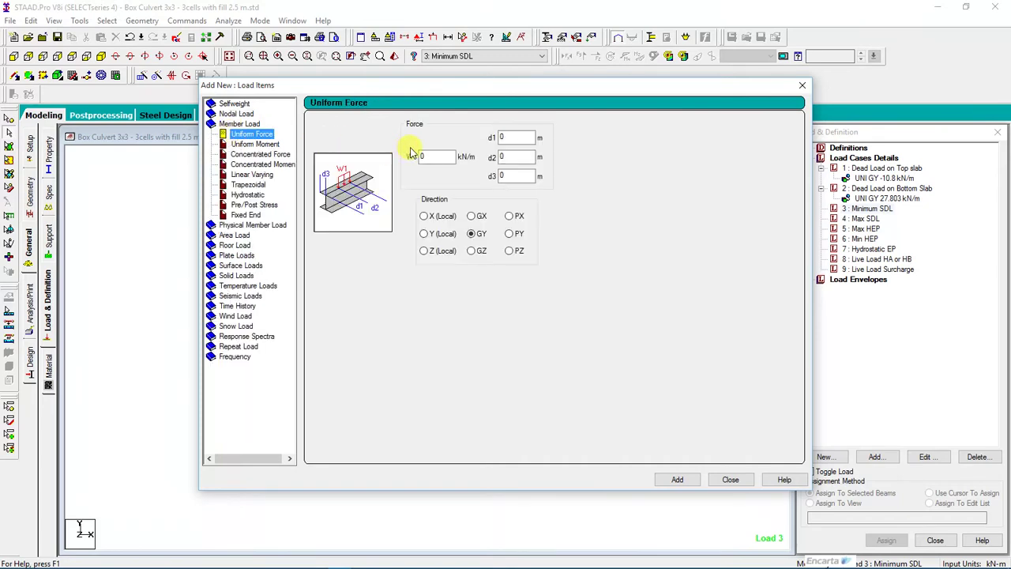
key("Tab")
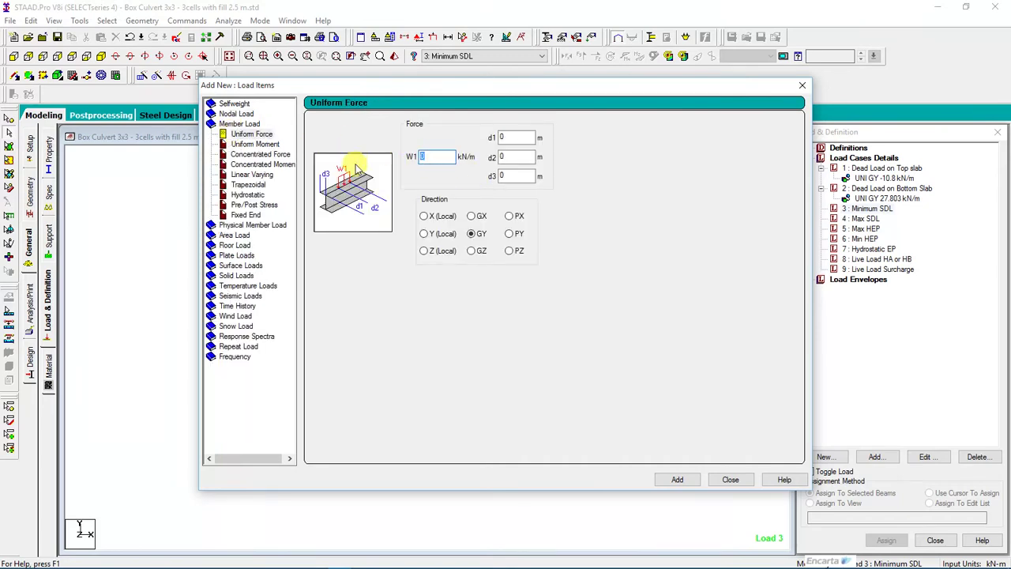
left_click(675, 480)
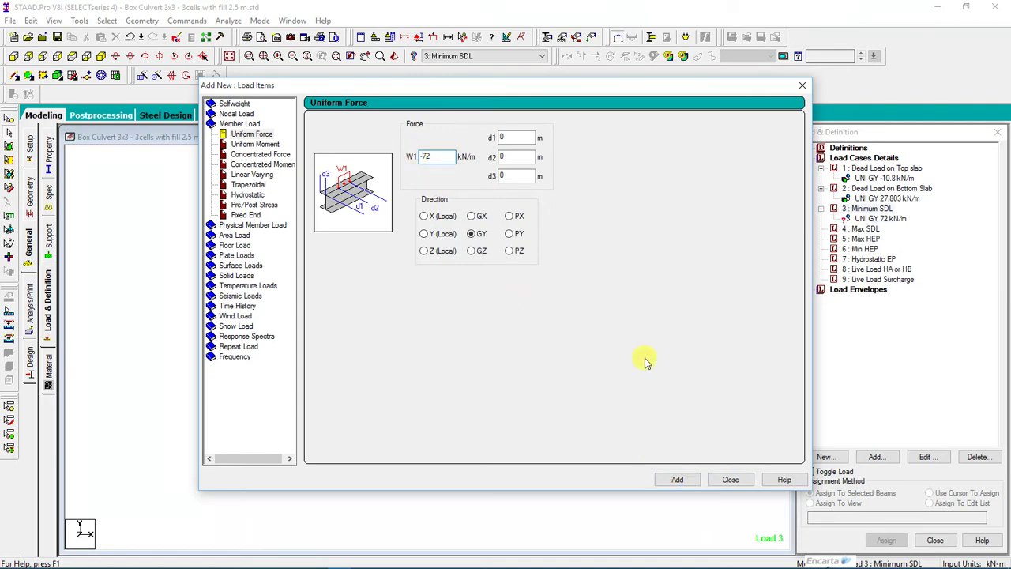
left_click(677, 480)
left_click(730, 479)
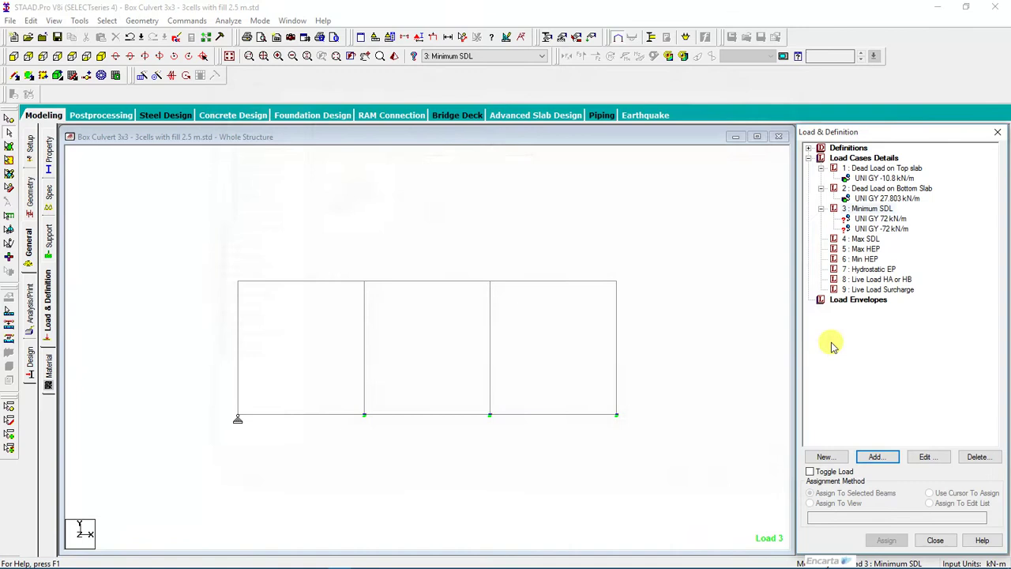
Step: Assign the -72 kN/m uniform load to the three top slab beams, confirming the assignment
left_click(877, 220)
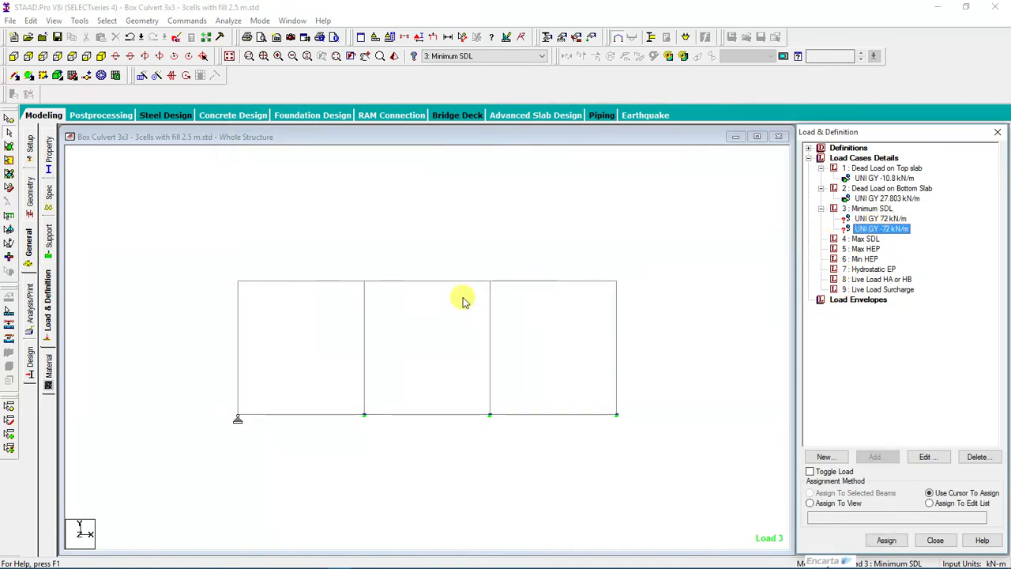
left_click_drag(226, 253, 670, 323)
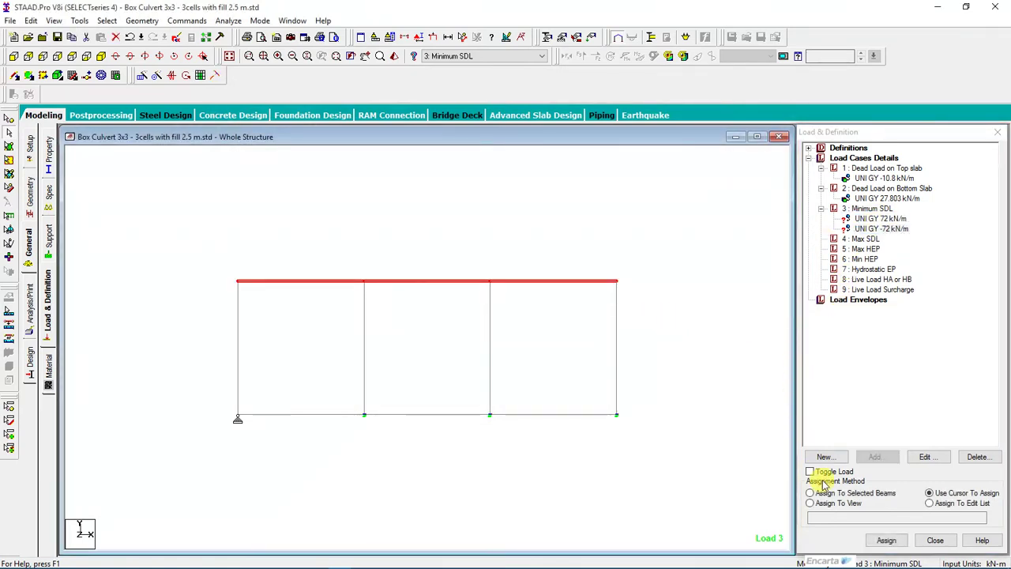
left_click(810, 492)
left_click(880, 540)
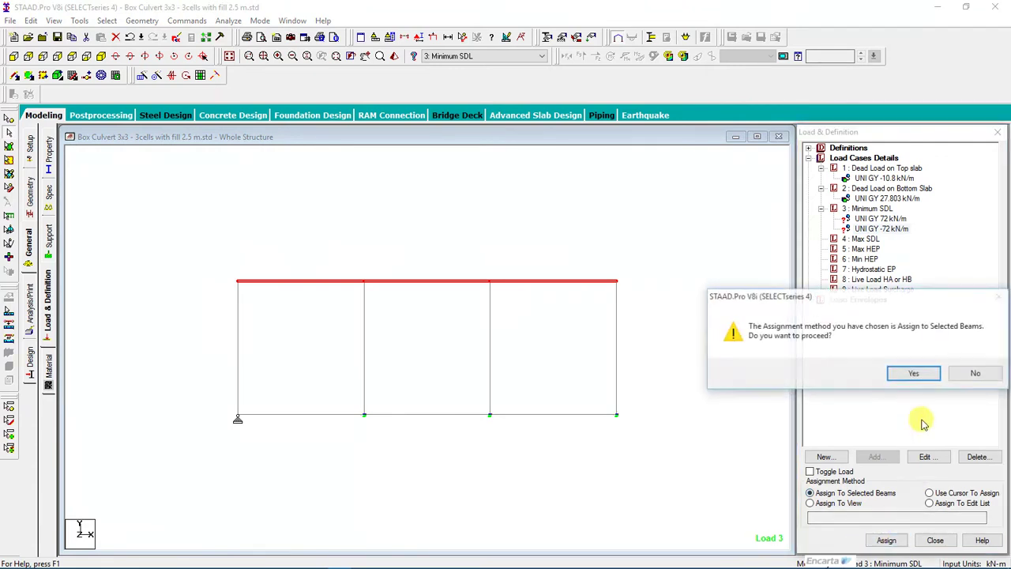
left_click(914, 372)
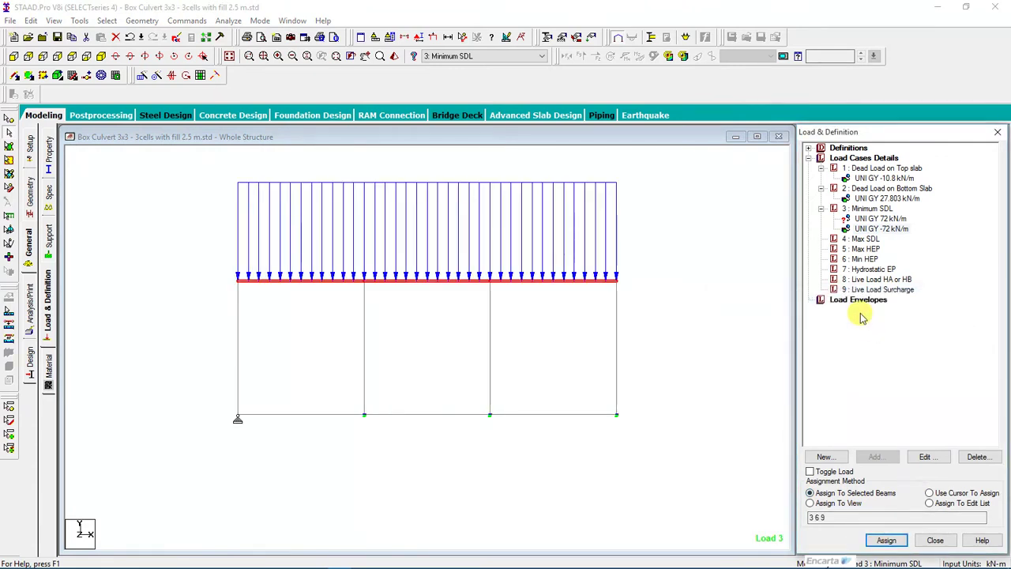
Step: Assign the 72 kN/m uniform load to the three bottom slab beams, confirming the assignment
left_click(875, 219)
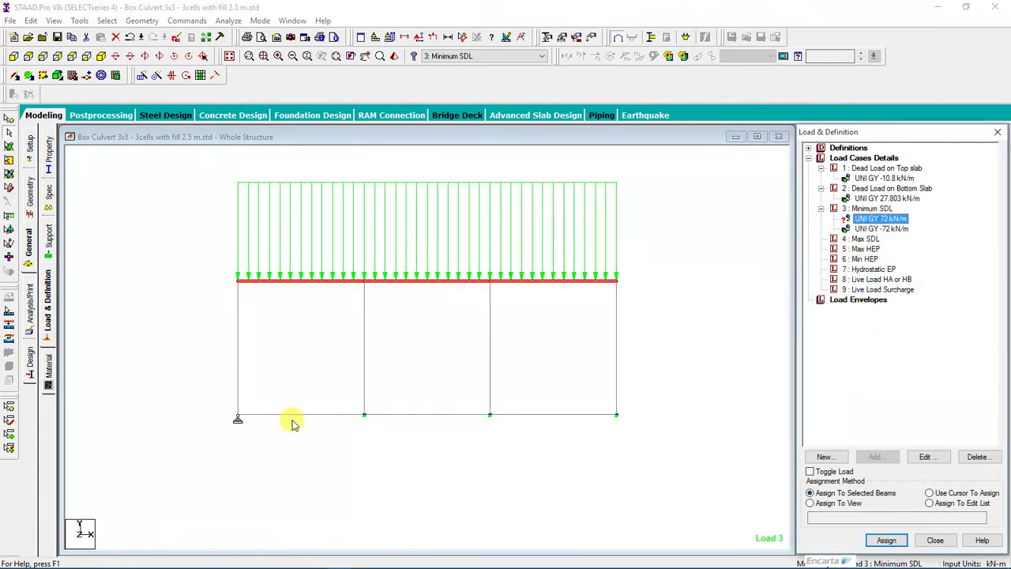
left_click(312, 405)
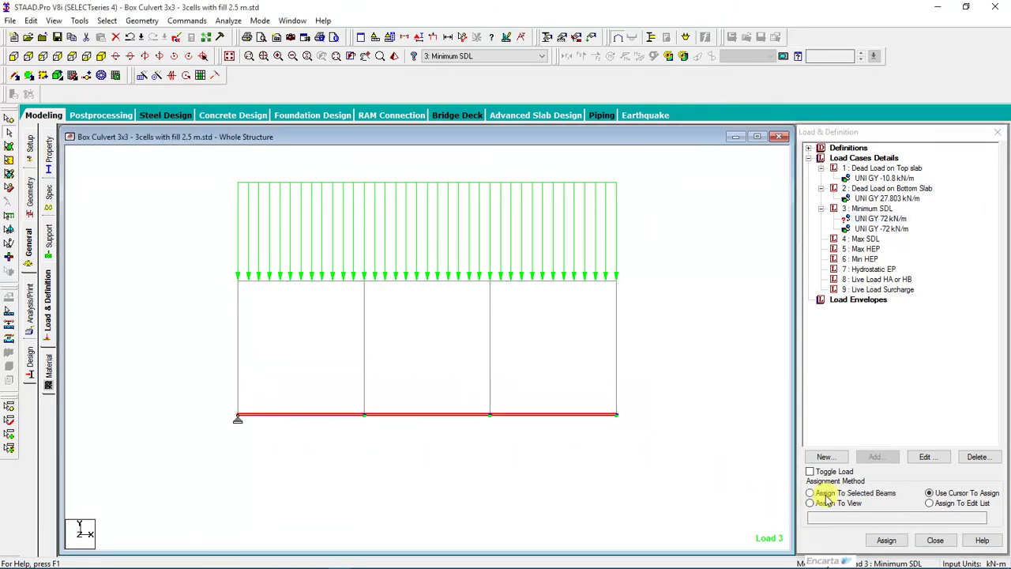
left_click(826, 497)
left_click(886, 540)
left_click(914, 374)
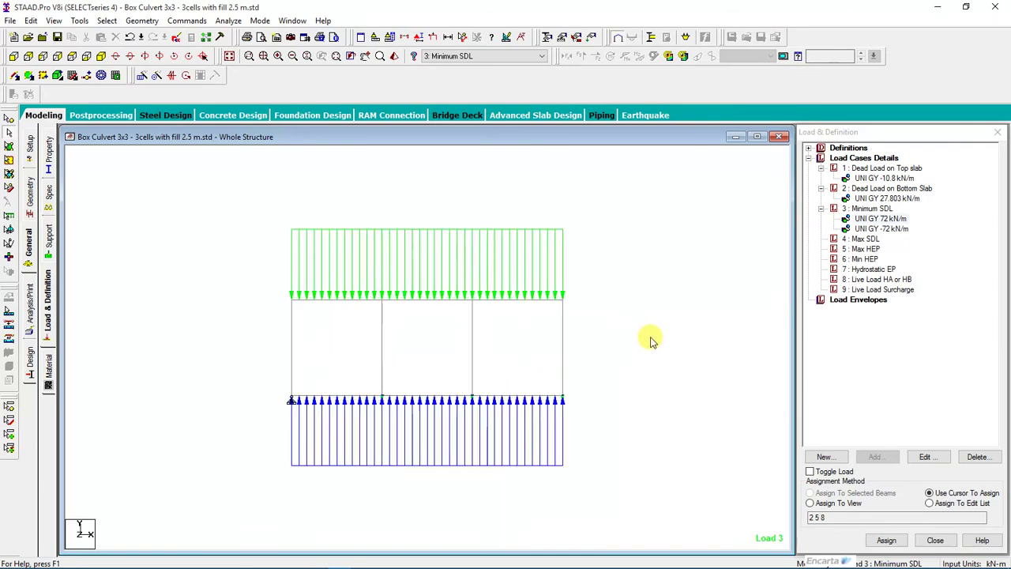
Step: Add uniform member forces of -83 kN/m and 83 kN/m in the GY direction to load case 4, Max SDL
left_click(869, 238)
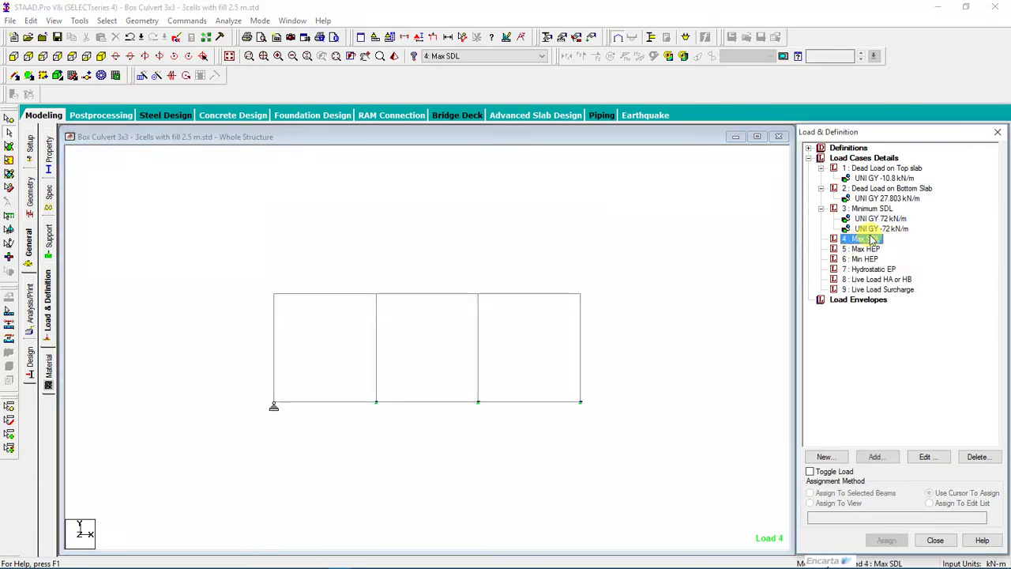
left_click(874, 457)
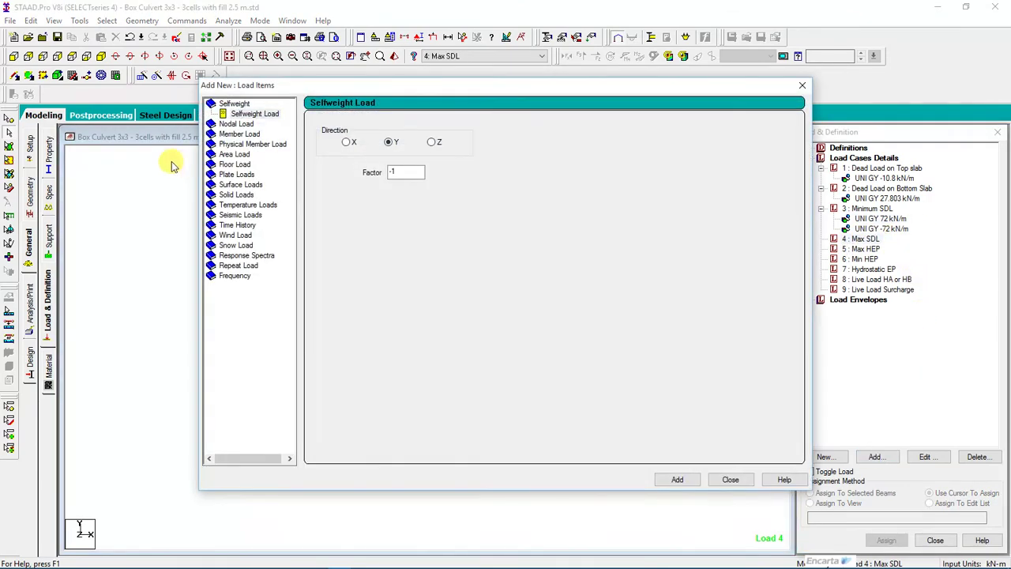
left_click(239, 134)
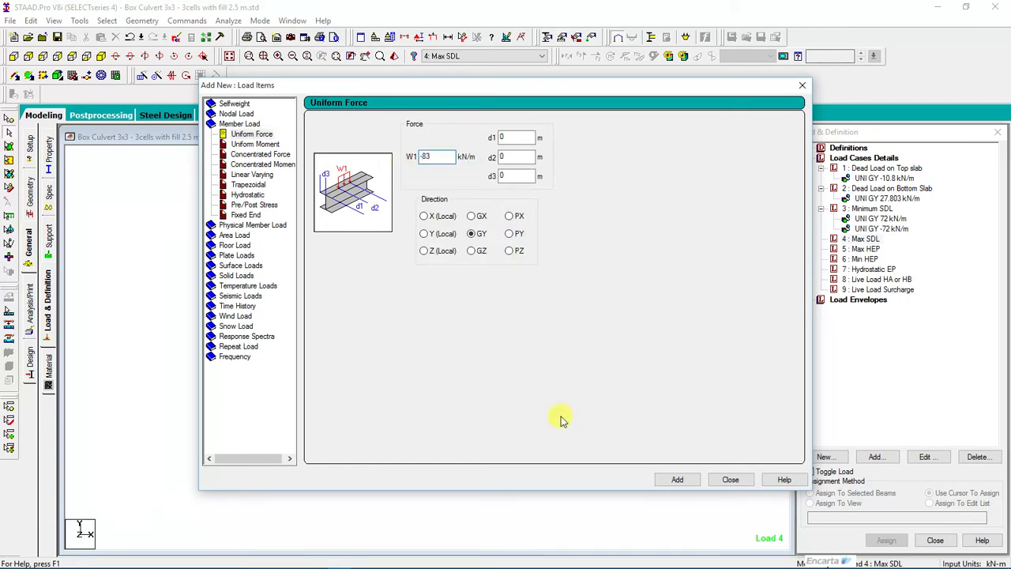
left_click(676, 480)
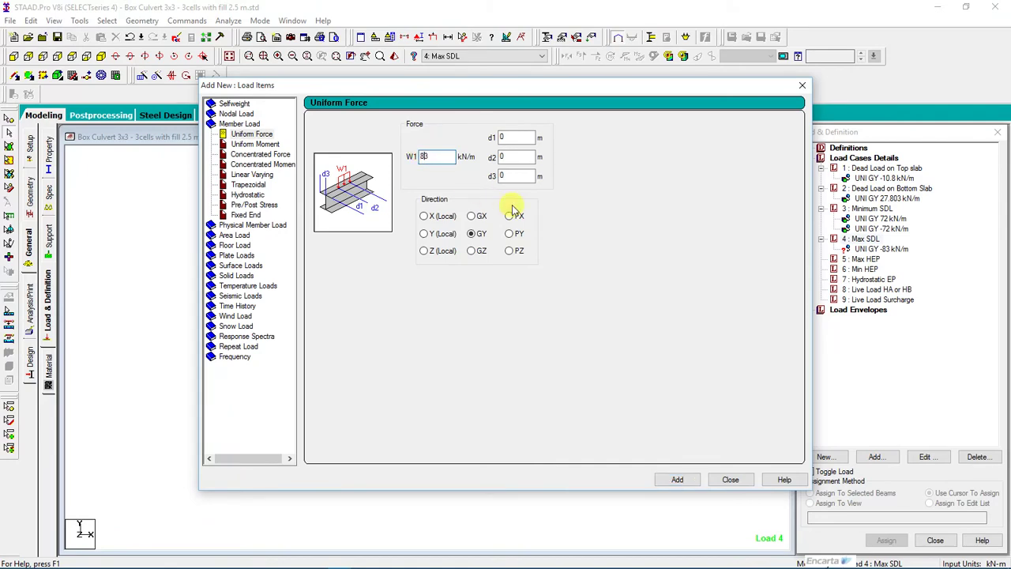
left_click(676, 480)
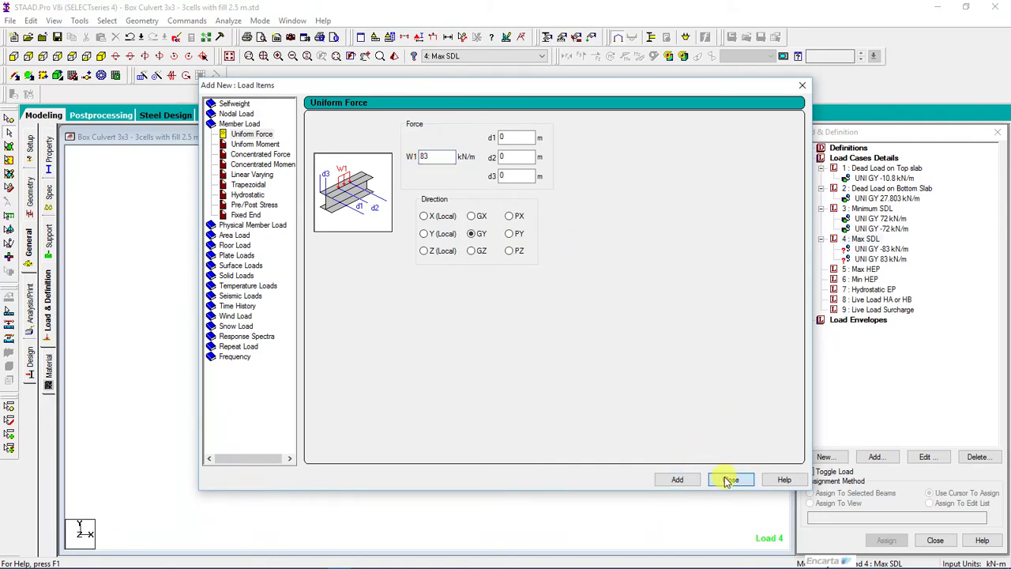
left_click(730, 480)
Step: Assign the -83 kN/m uniform load to the three top slab beams, confirming the assignment
left_click(873, 249)
left_click(375, 295)
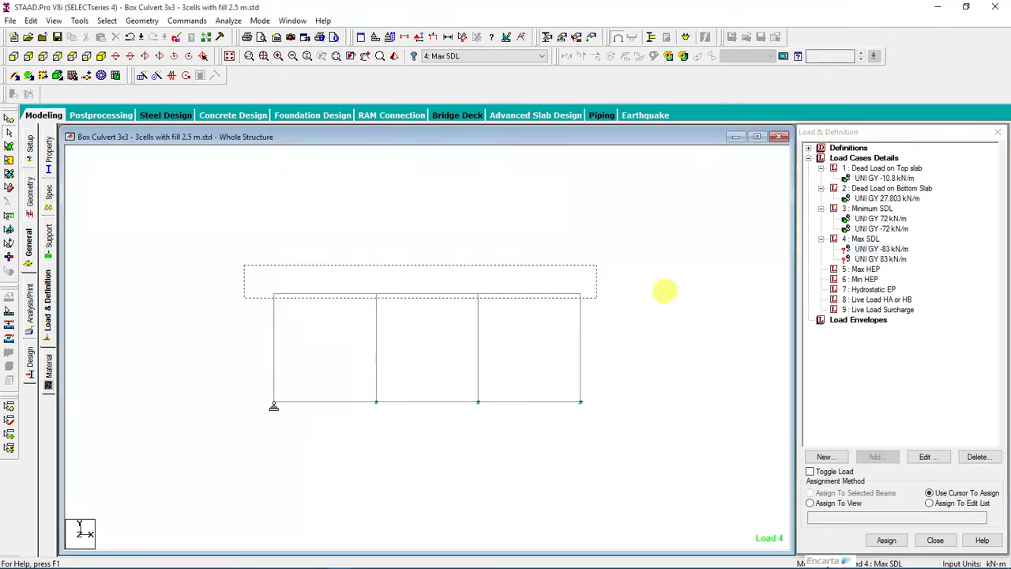
left_click(811, 493)
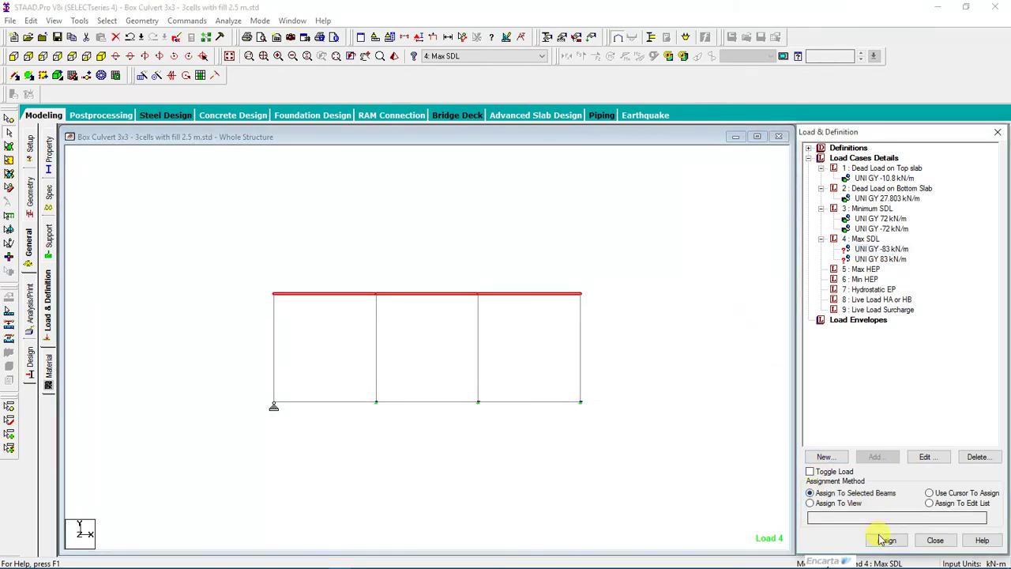
left_click(887, 540)
left_click(908, 372)
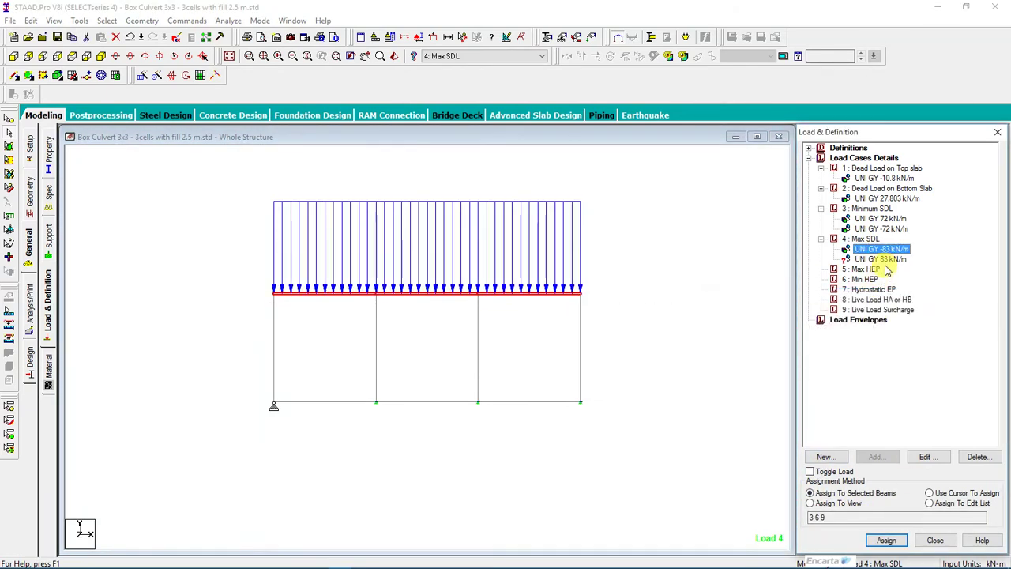
Step: Assign the 83 kN/m uniform load to the three bottom slab beams, confirming the assignment
left_click(880, 258)
left_click(714, 464)
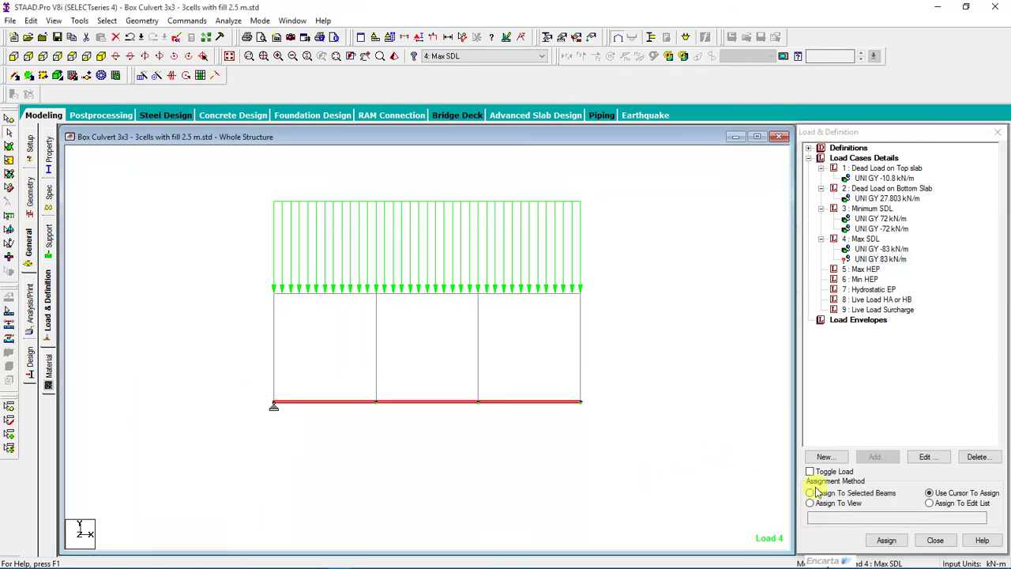
left_click(839, 493)
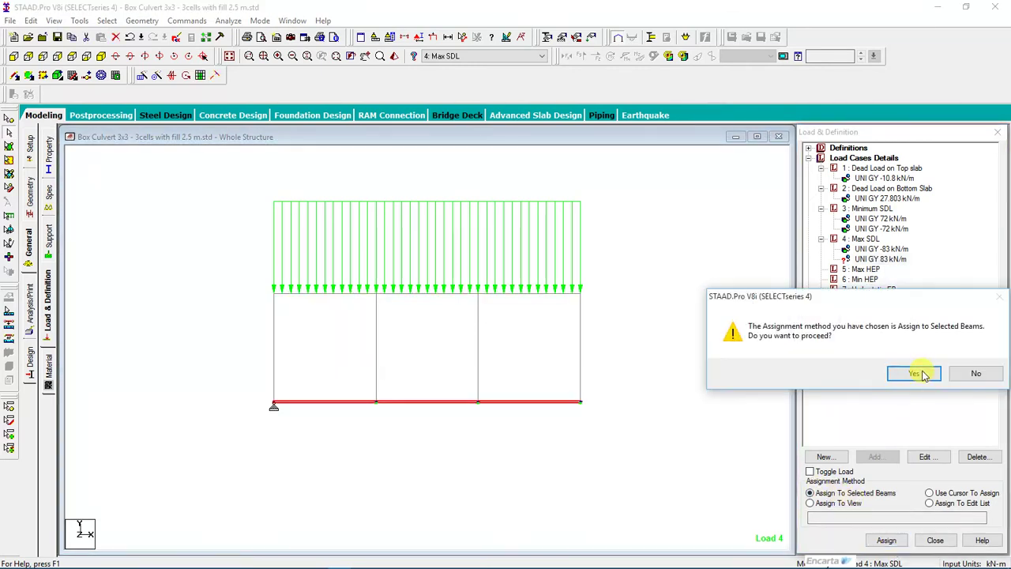
left_click(916, 373)
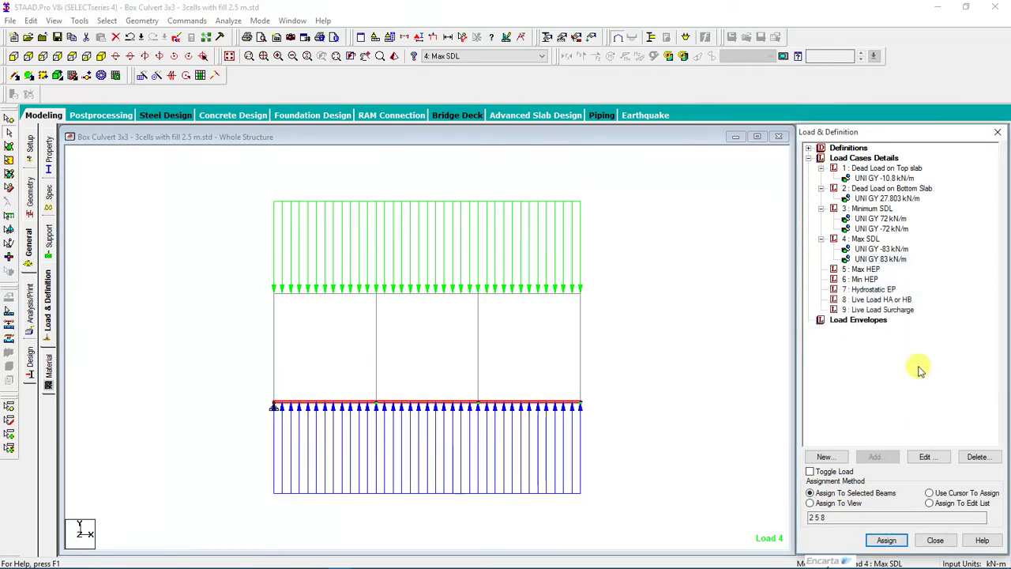
Step: Start a hydrostatic member load in load case 5, Max HEP, and select the culvert's right outer wall as its member
left_click(849, 270)
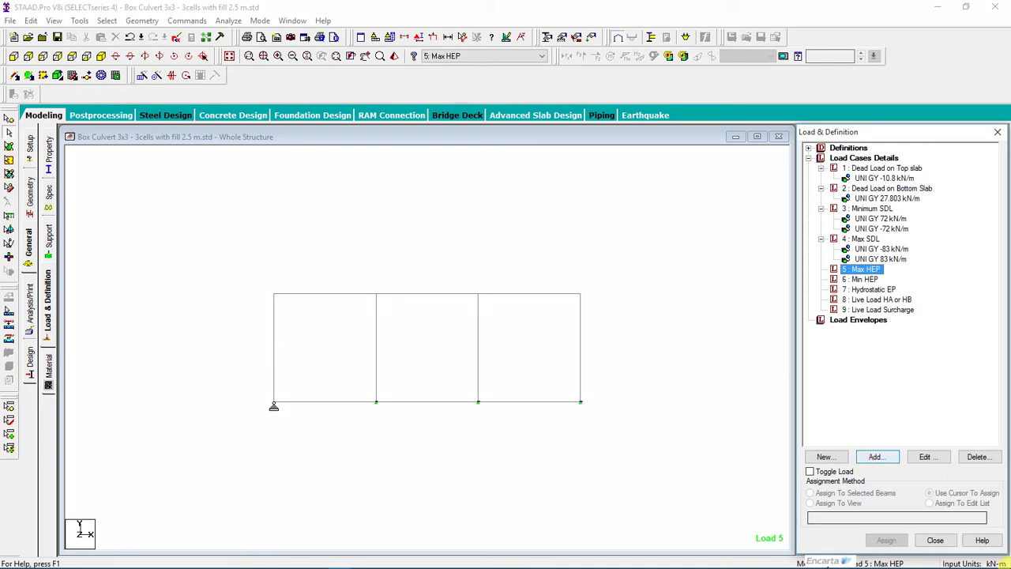
left_click(891, 458)
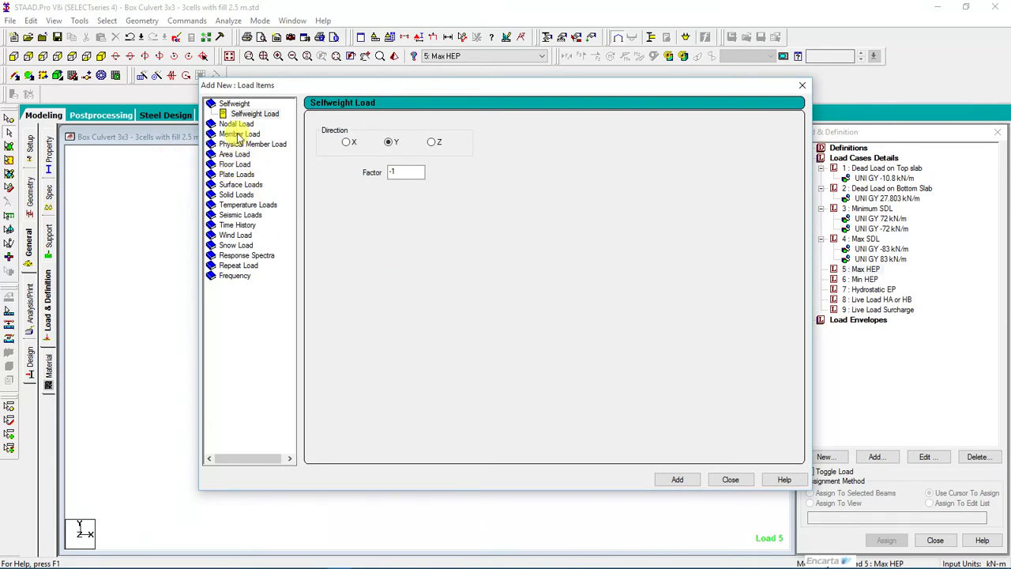
left_click(239, 135)
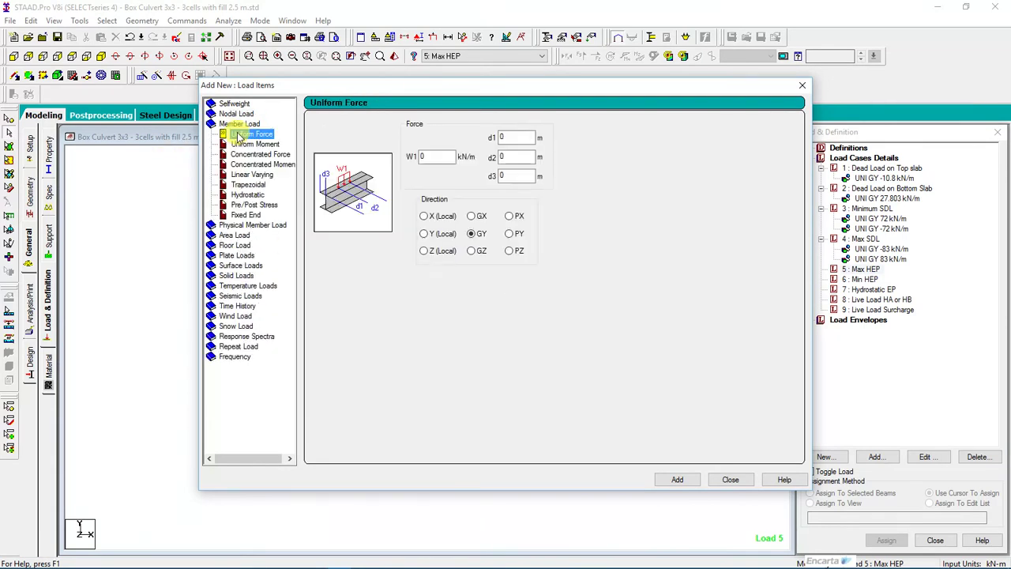
left_click(248, 185)
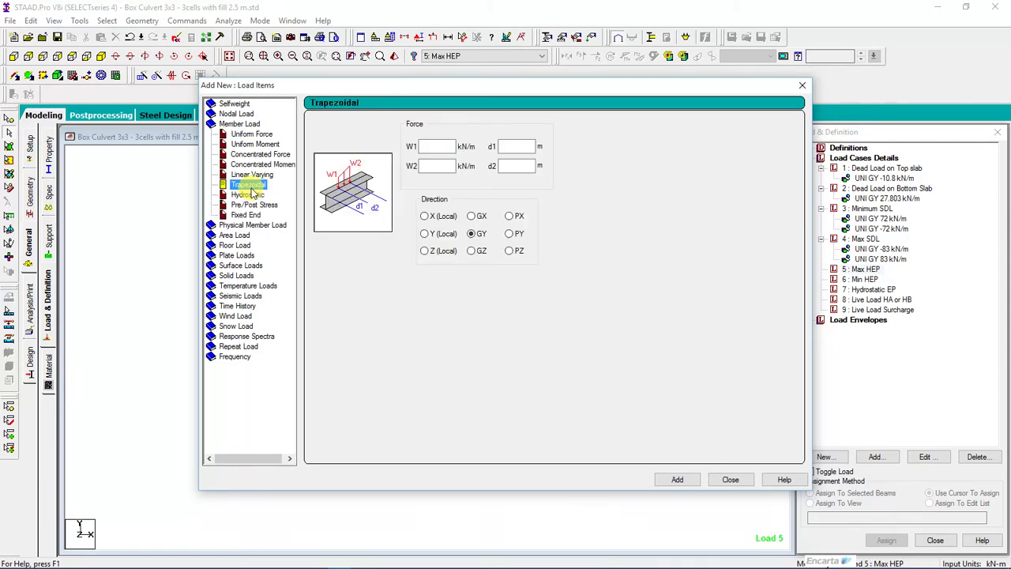
left_click(250, 195)
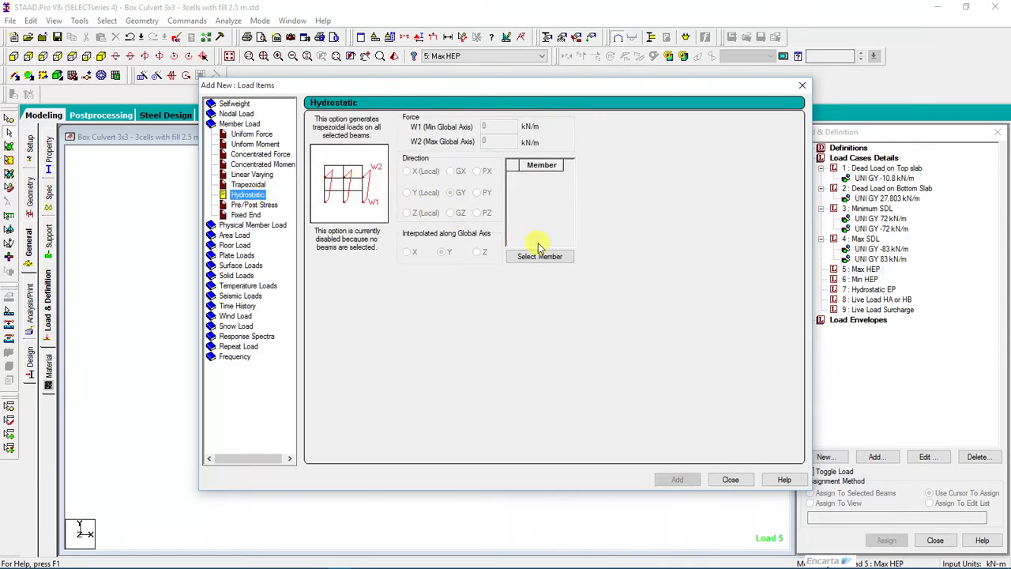
left_click(541, 255)
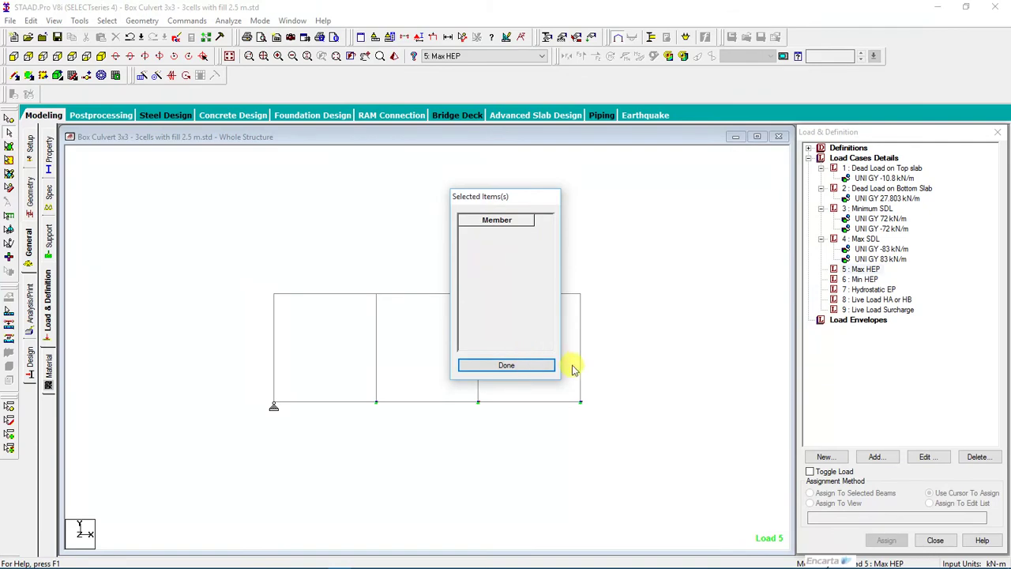
left_click(581, 350)
left_click(507, 363)
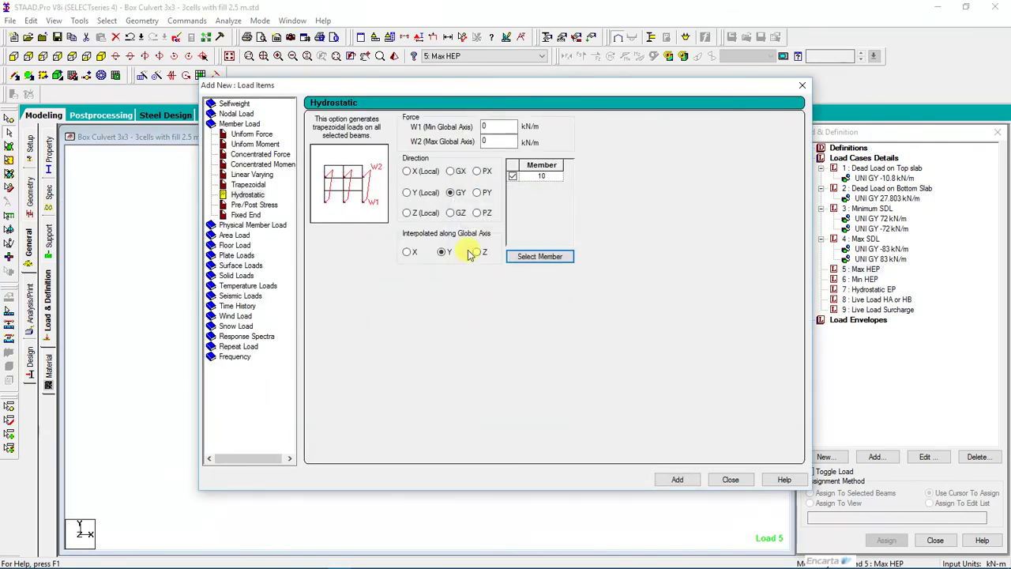
Step: Add the right wall's hydrostatic load with W1 92 kN/m and W2 49 kN/m in the GX direction, interpolated along Y
left_click_drag(517, 89, 424, 162)
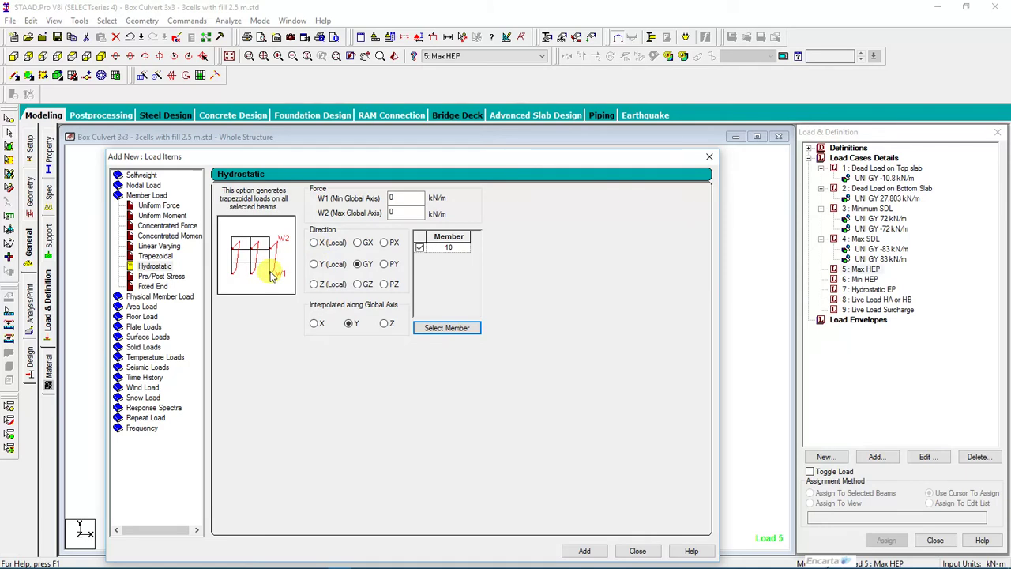
double_click(401, 198)
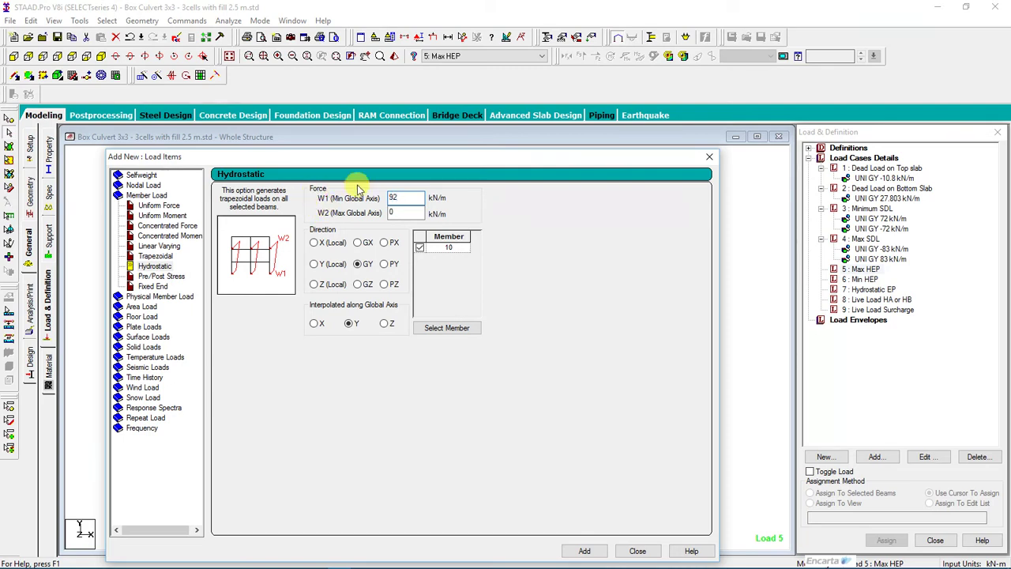
double_click(395, 213)
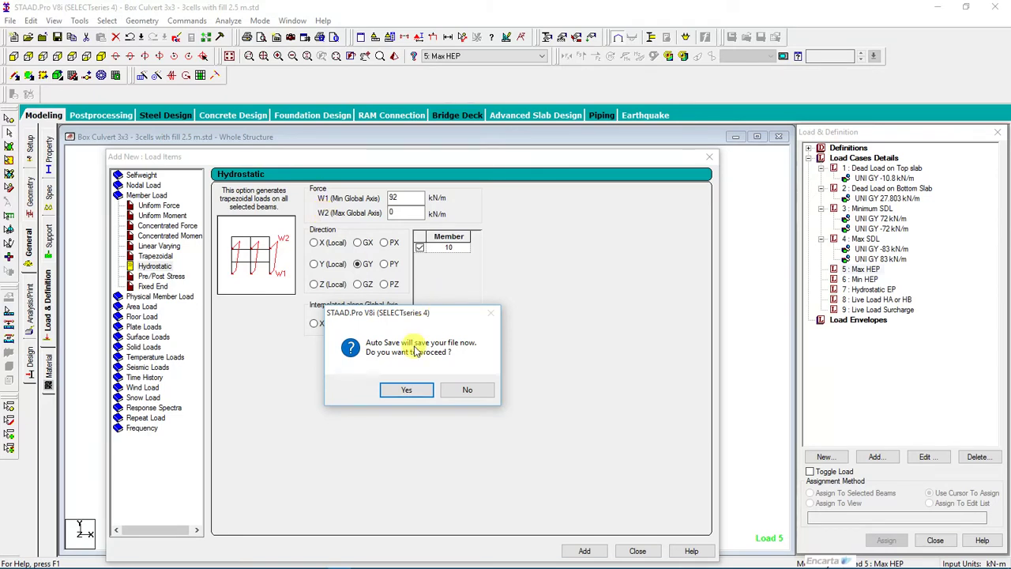
left_click(410, 390)
left_click(428, 306)
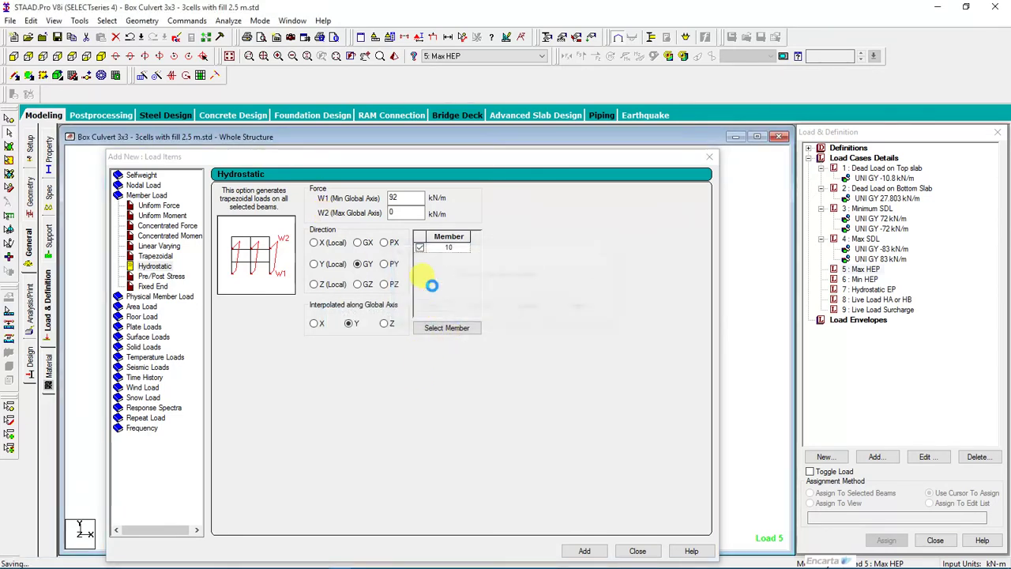
key("BackSpace")
key("ctrl+z")
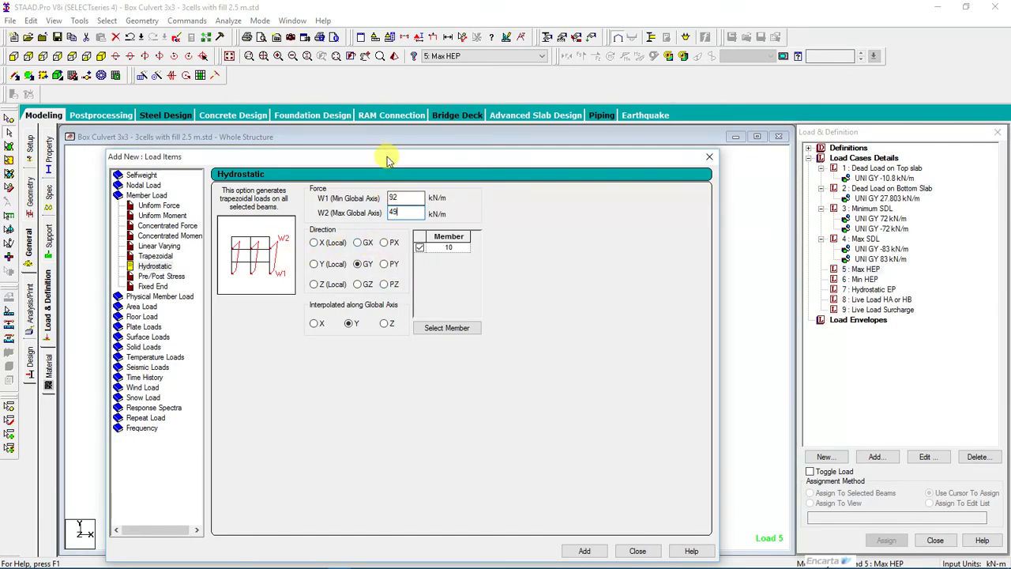
left_click_drag(384, 155, 845, 88)
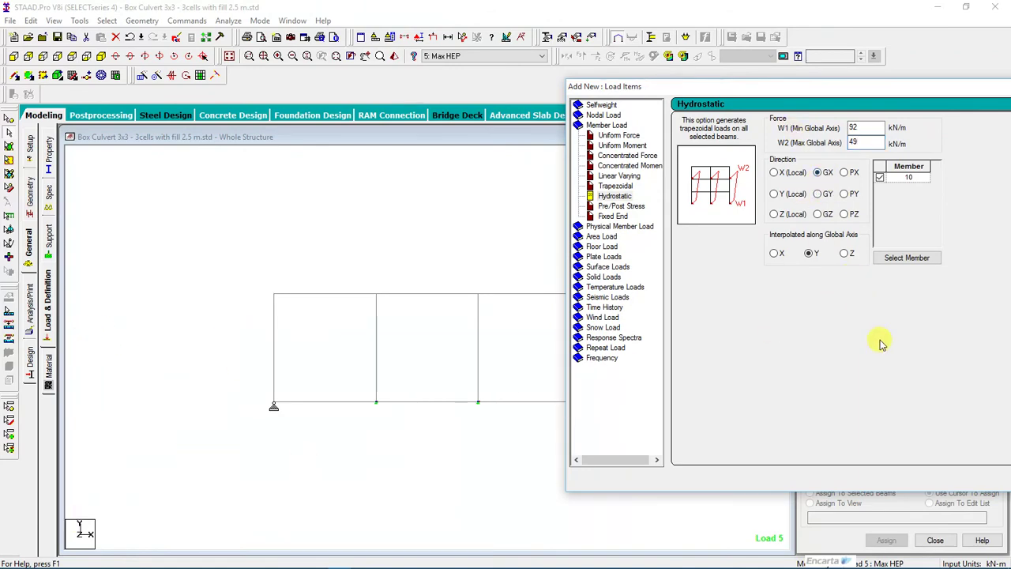
left_click_drag(819, 88, 469, 166)
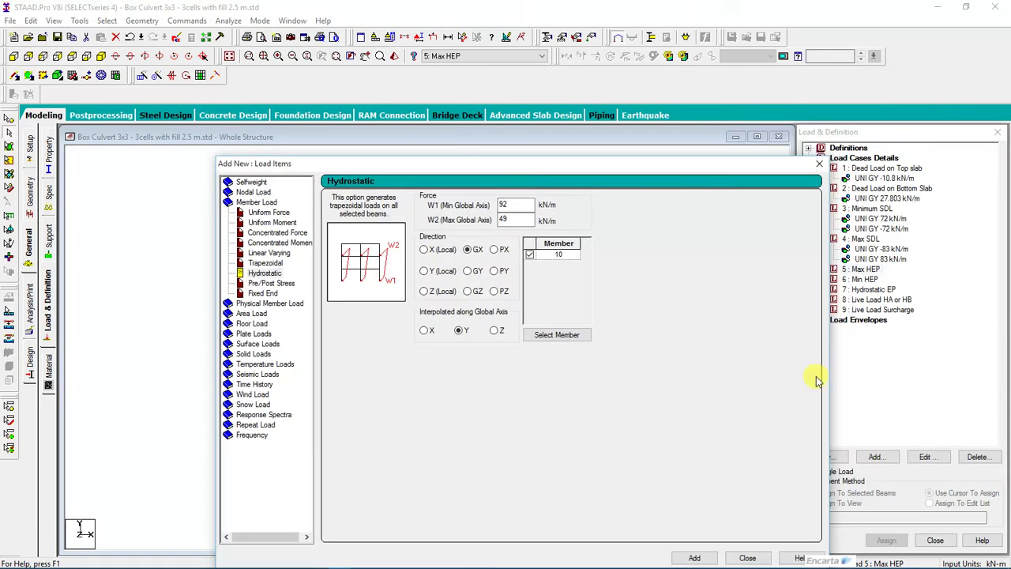
left_click(697, 557)
left_click(752, 558)
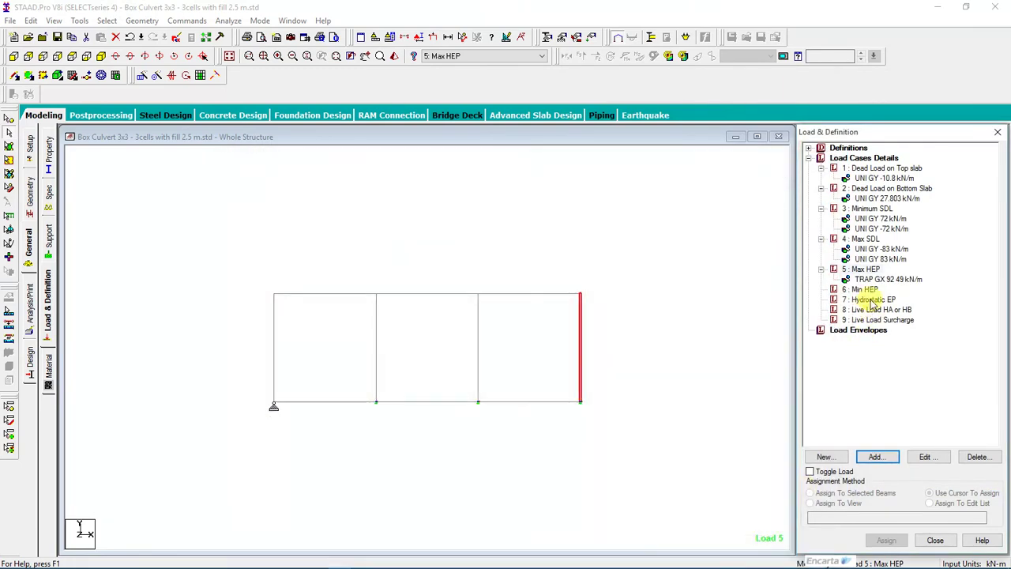
Step: Reverse the right wall's trapezoidal load by setting W1 to -92 kN/m and W2 to -49 kN/m
left_click(889, 279)
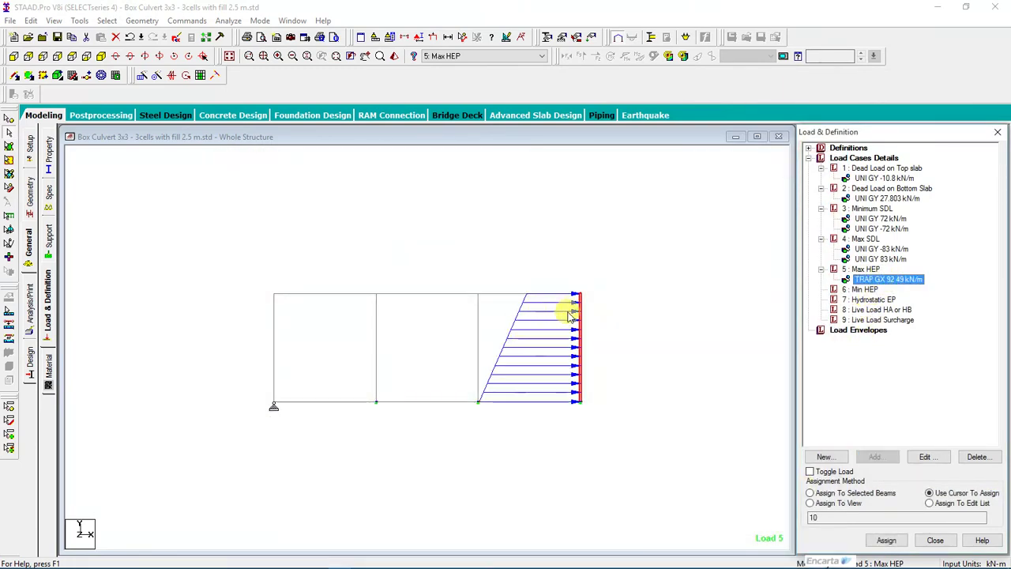
left_click(925, 456)
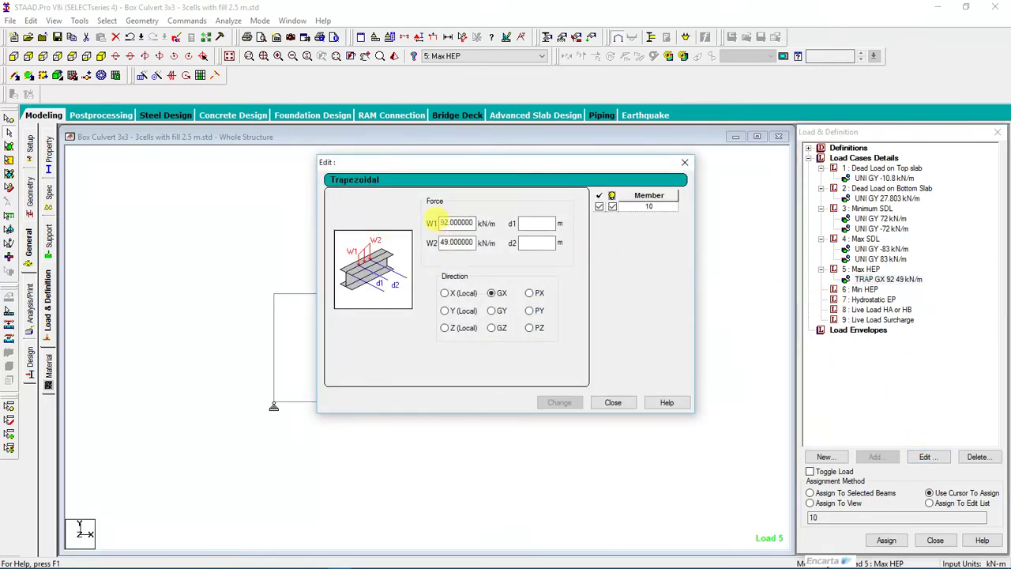
left_click(441, 223)
type("-")
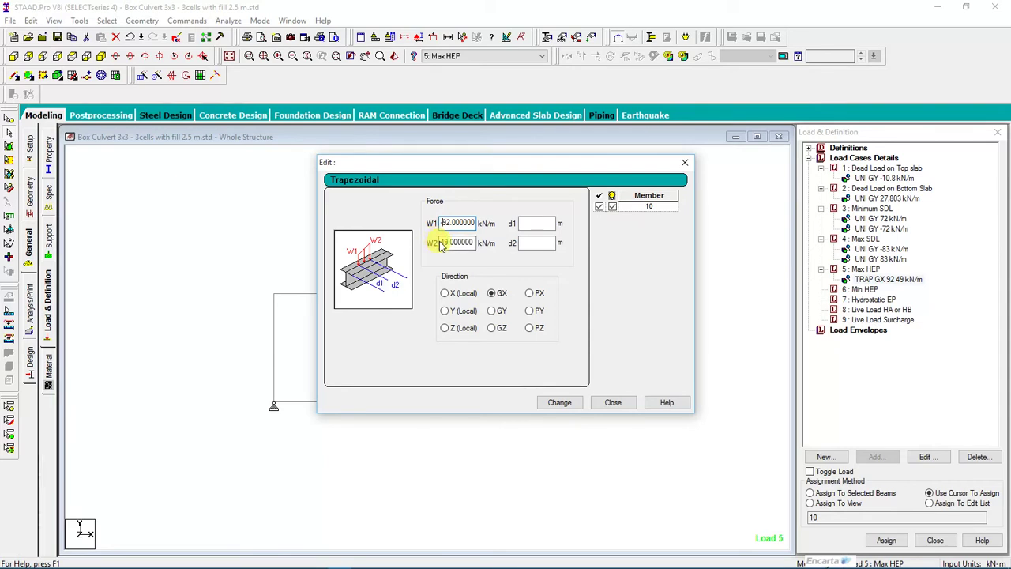
type("-")
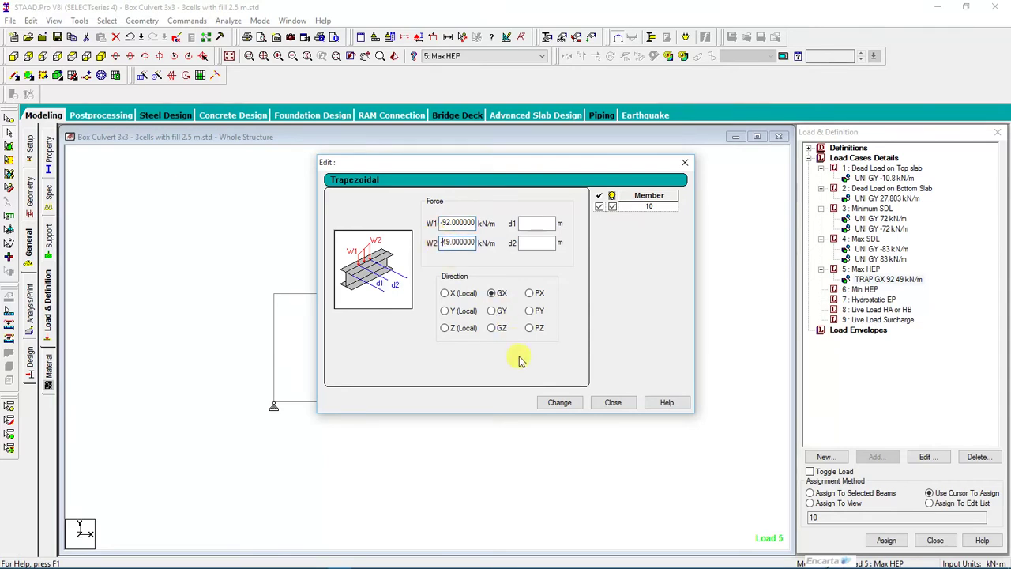
left_click(560, 402)
left_click(614, 403)
left_click(871, 280)
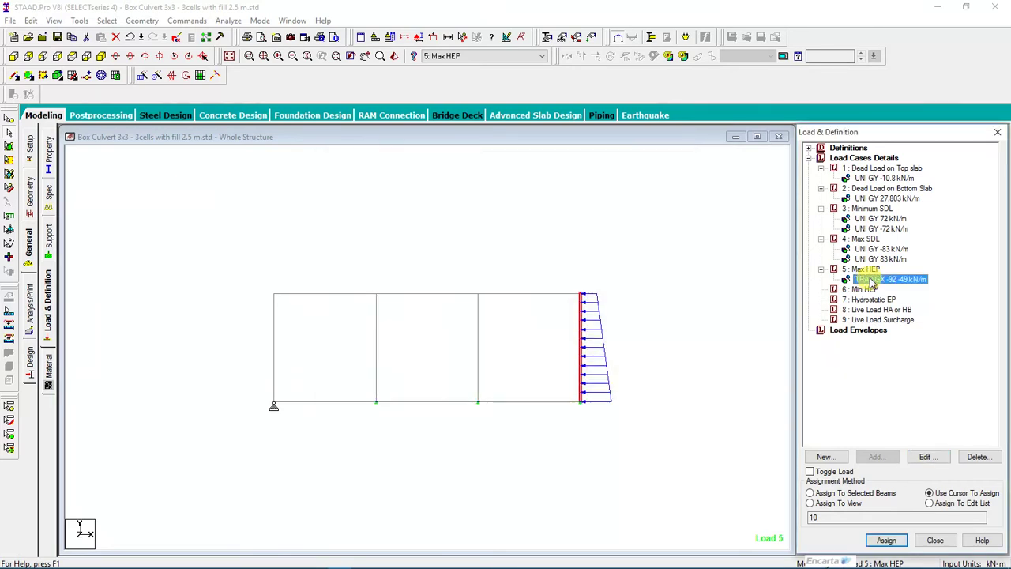
Step: Add a hydrostatic load of W1 92 kN/m and W2 49 kN/m in GX to the left outer wall in load case 5
left_click(864, 270)
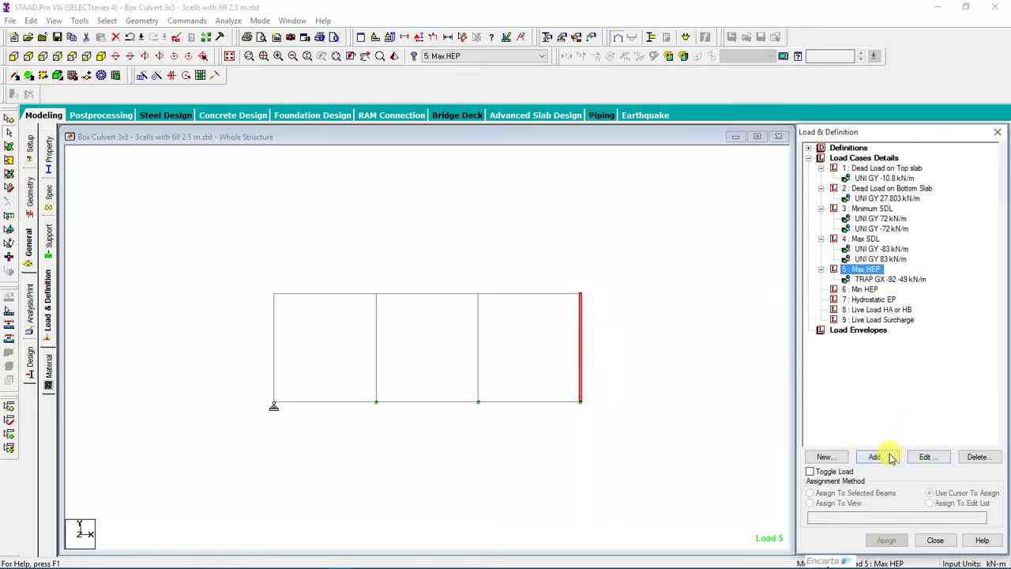
left_click(877, 457)
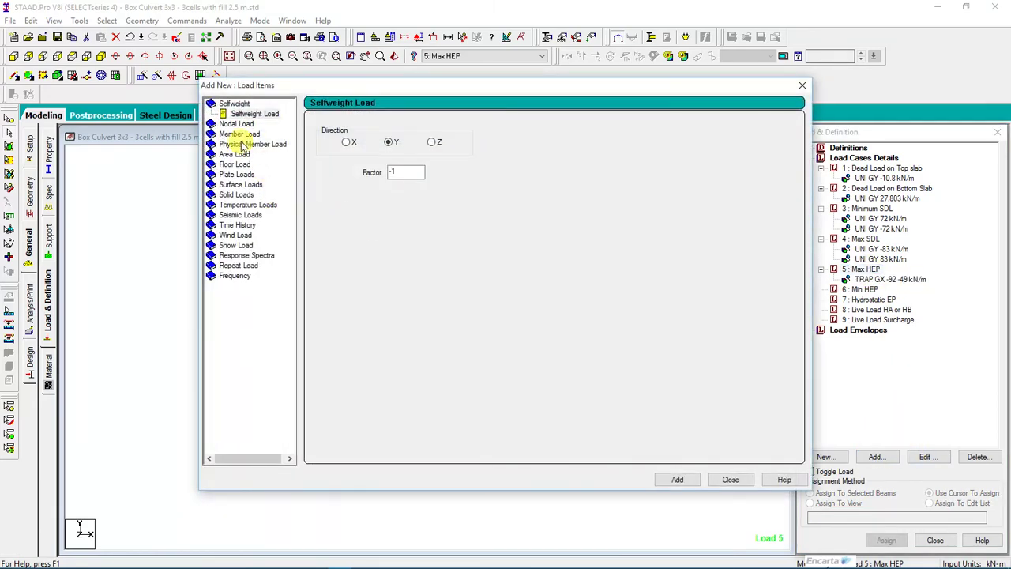
left_click(241, 136)
left_click(248, 194)
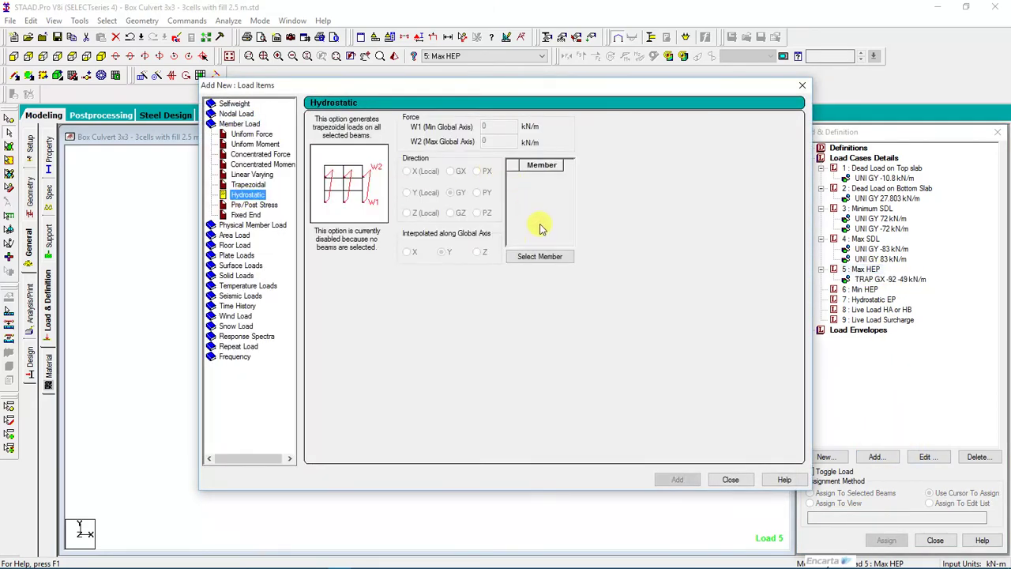
left_click(540, 257)
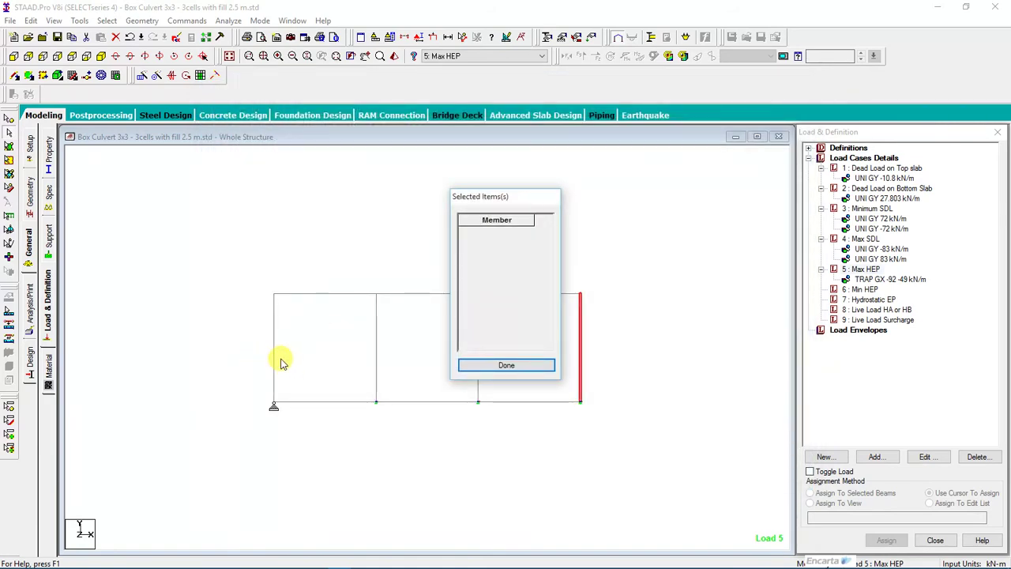
left_click(274, 338)
left_click(517, 364)
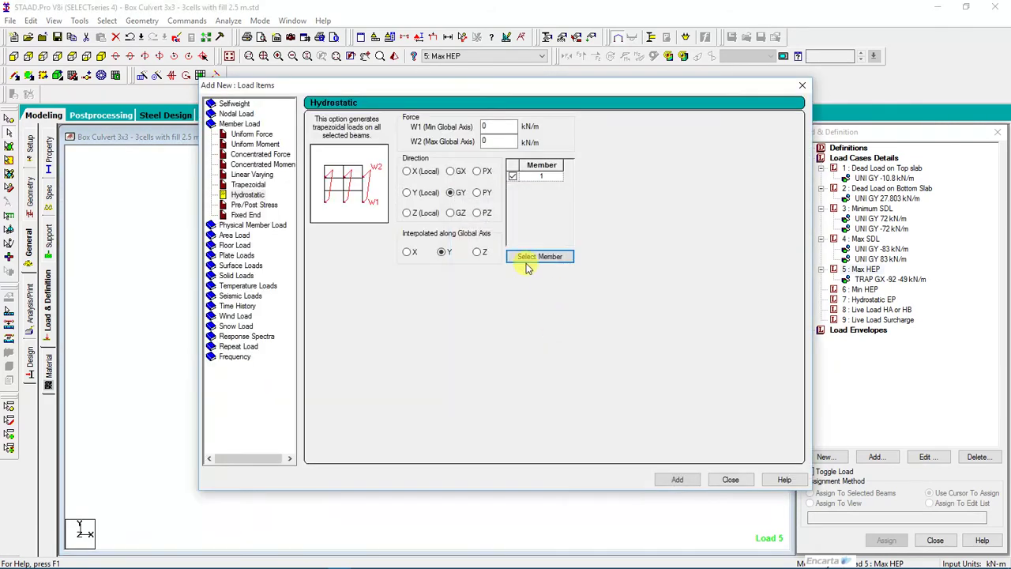
double_click(492, 126)
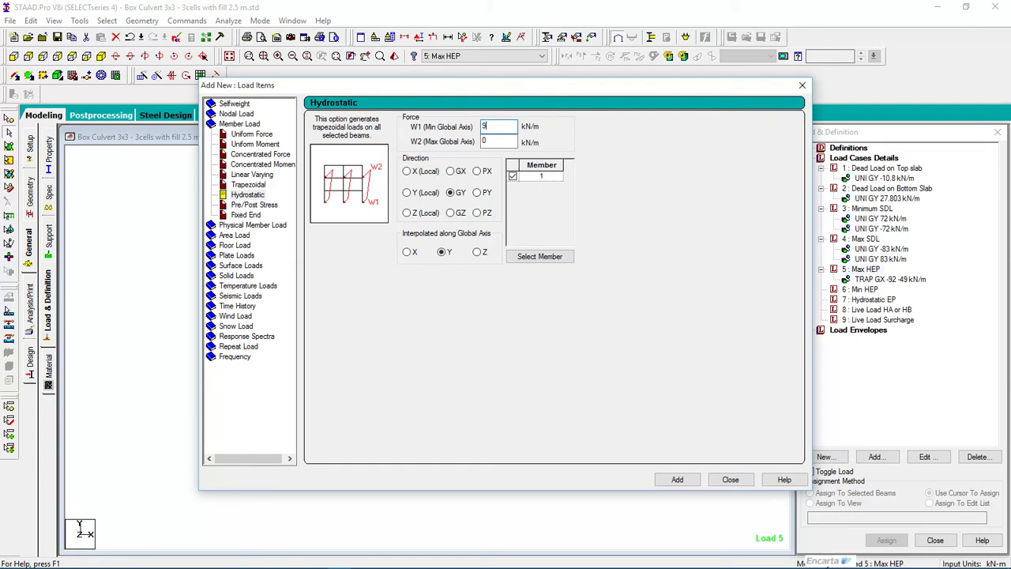
key("Tab")
left_click(677, 474)
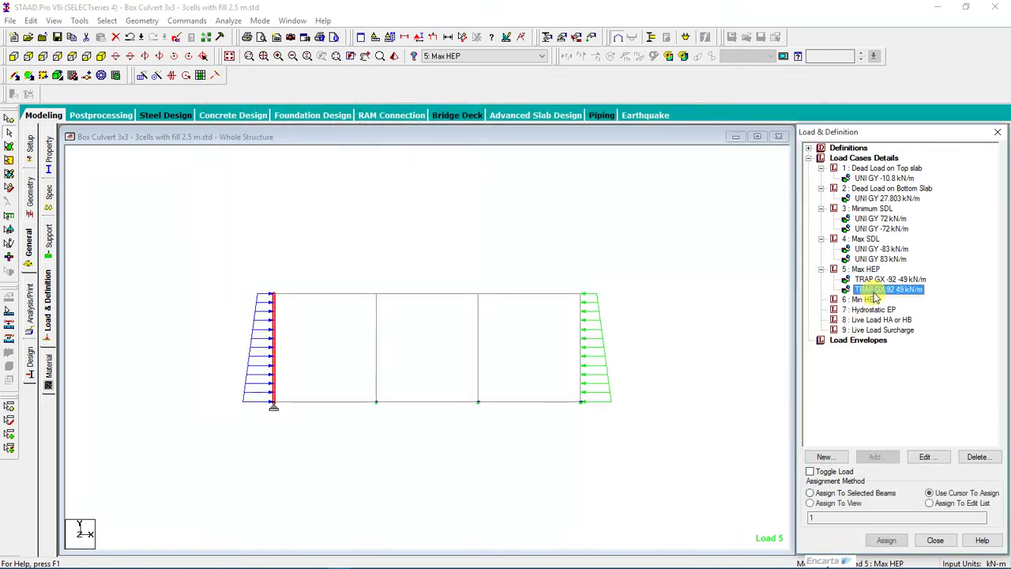
Step: Turn on the load value labels in the structure view to check the Max HEP loads on both outer walls
scroll(545, 276, "up", 2)
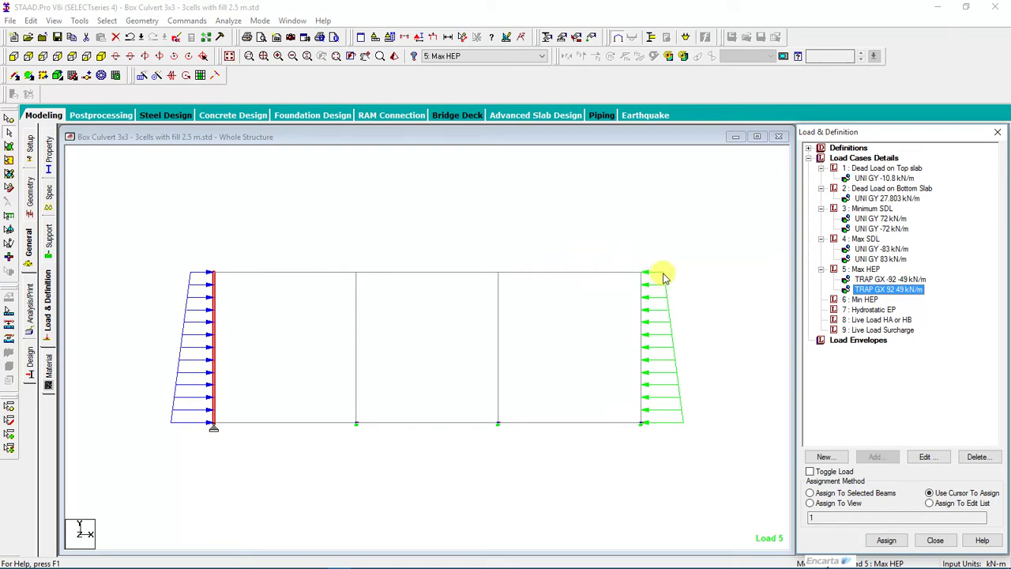
right_click(547, 212)
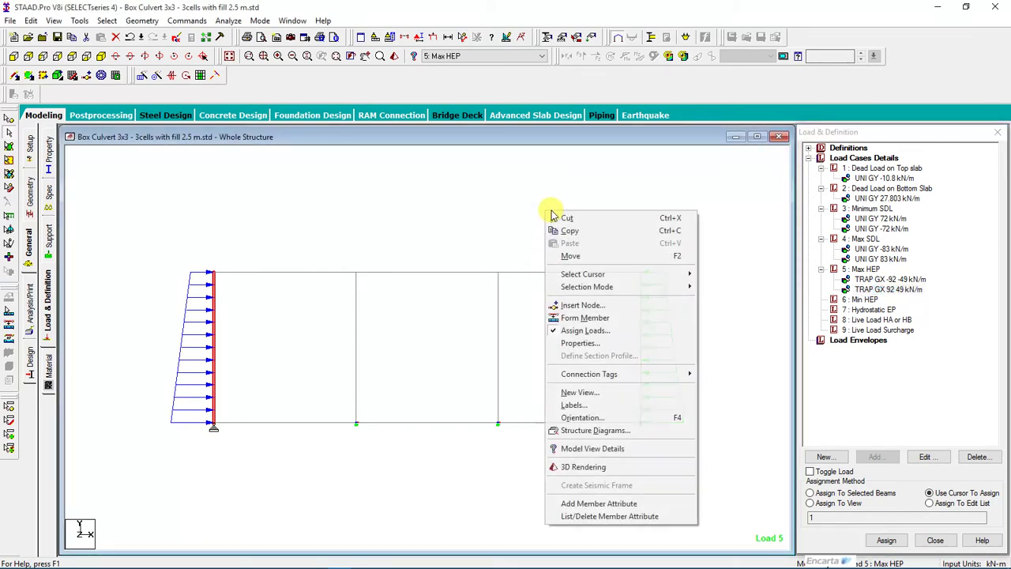
left_click(598, 405)
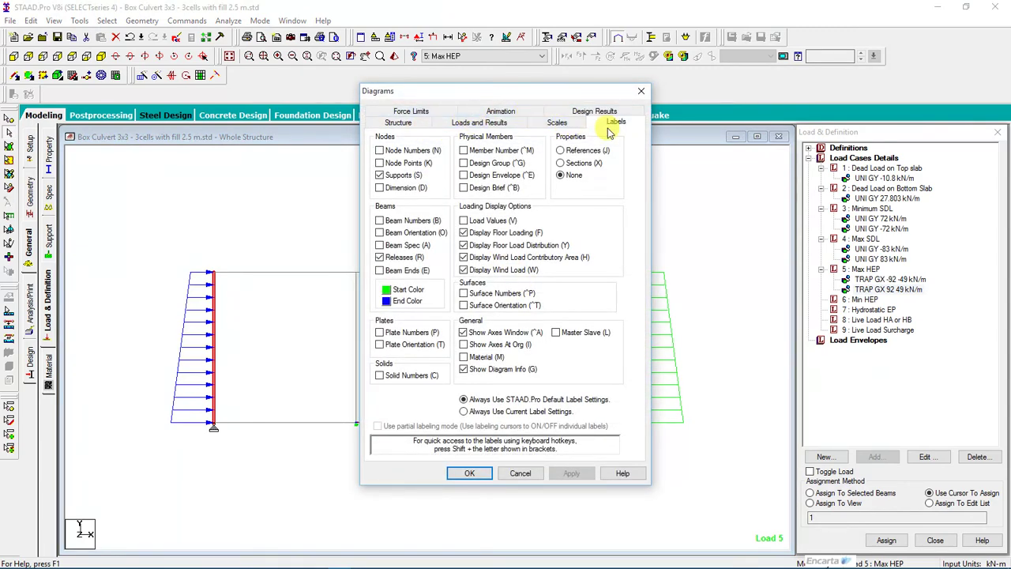
left_click(464, 222)
left_click(571, 472)
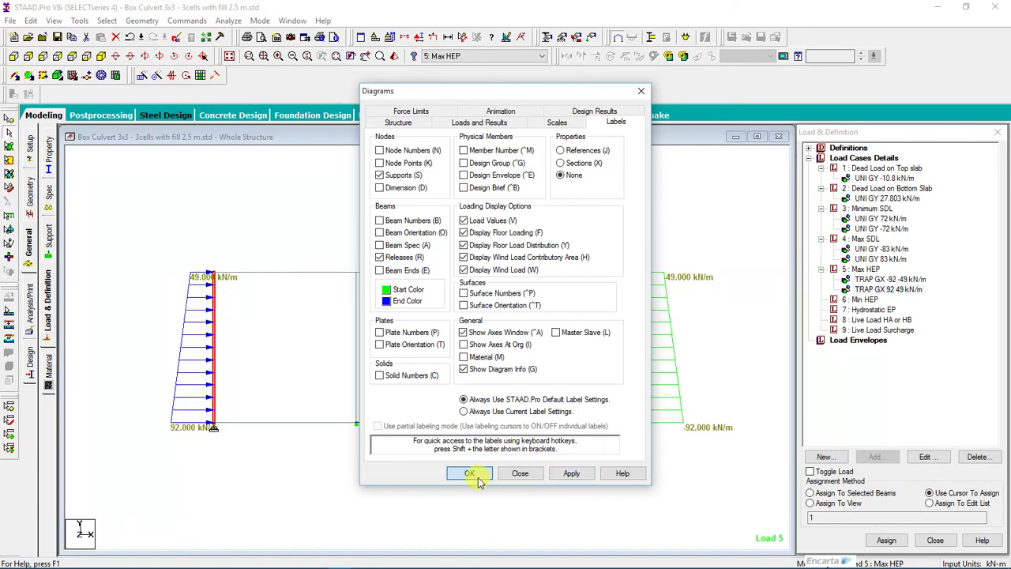
left_click(469, 472)
scroll(681, 286, "up", 1)
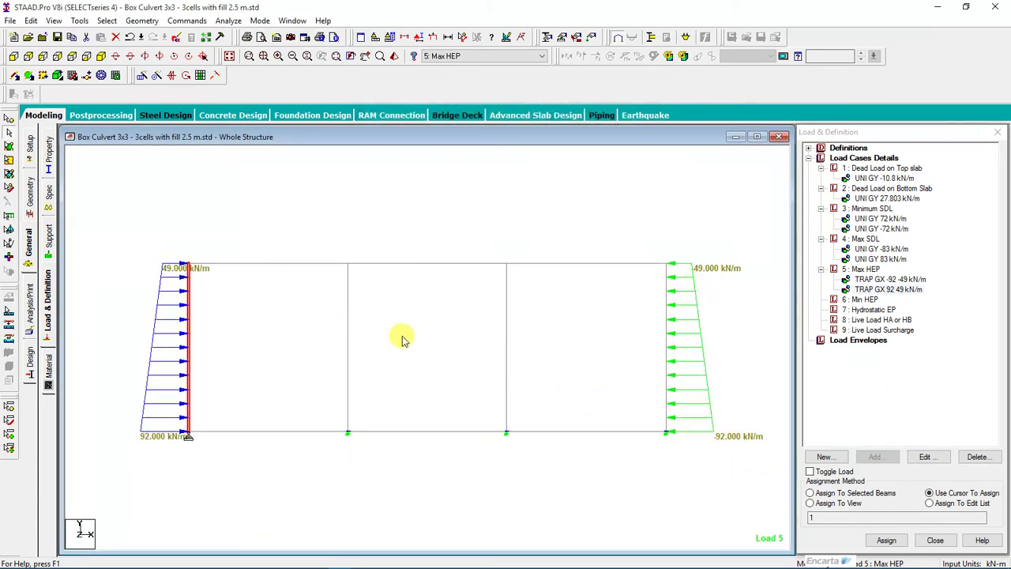
scroll(401, 338, "down", 3)
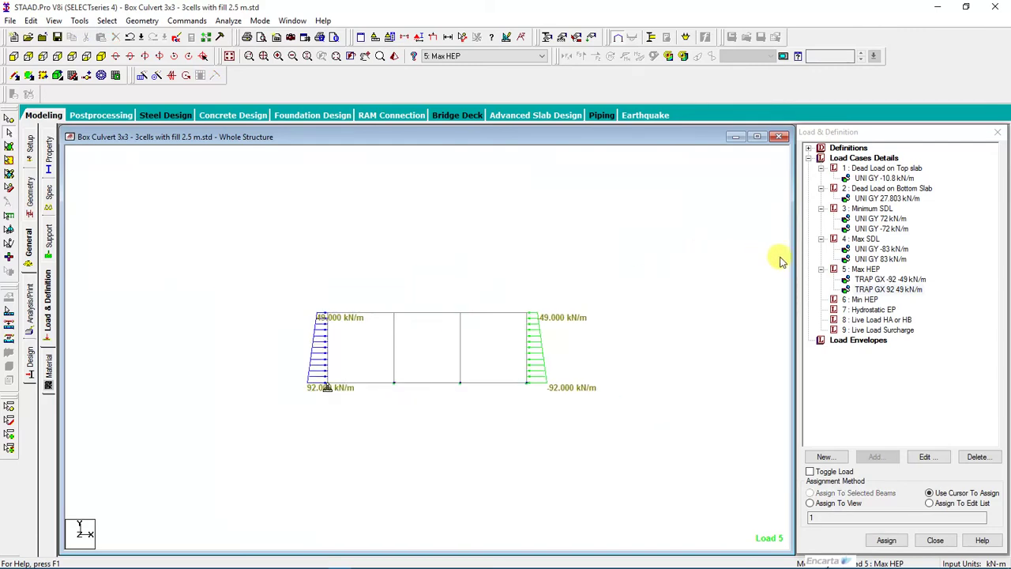
Step: Add a hydrostatic load of W1 31 kN/m and W2 16 kN/m in GX, interpolated along Y, to the left outer wall in load case 6 Min HEP
left_click(865, 299)
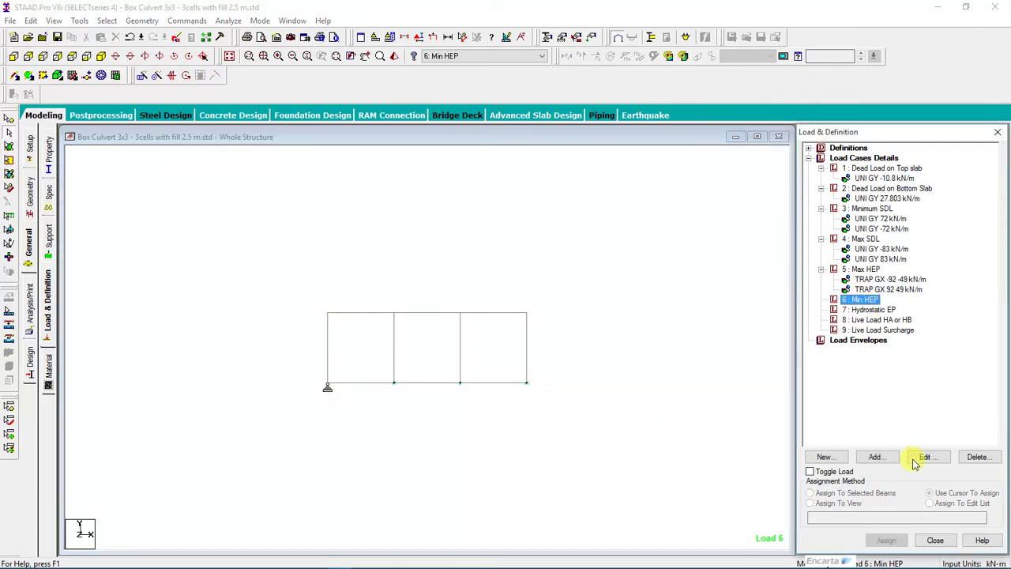
left_click(874, 456)
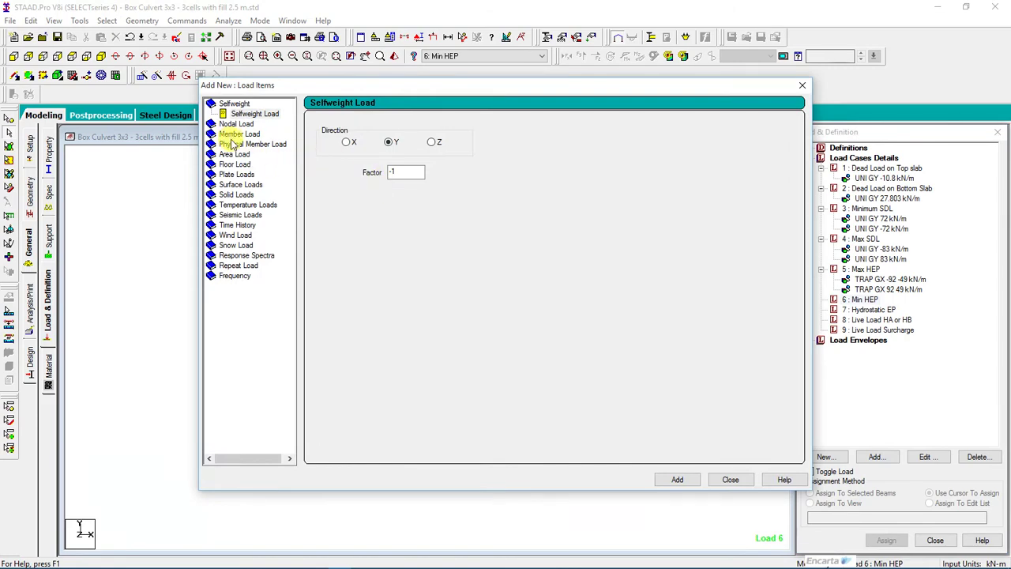
left_click(233, 135)
left_click(247, 196)
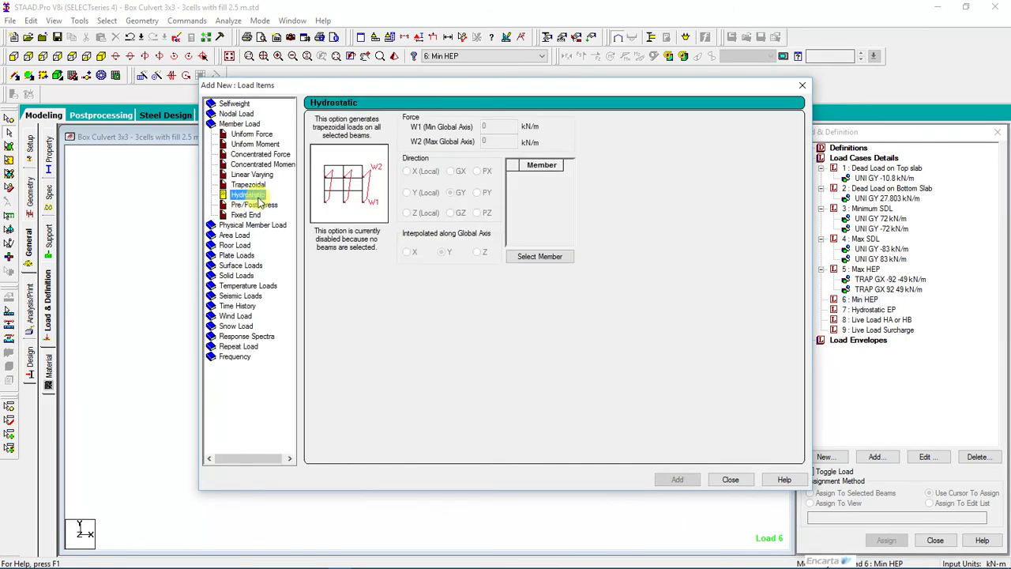
left_click(548, 262)
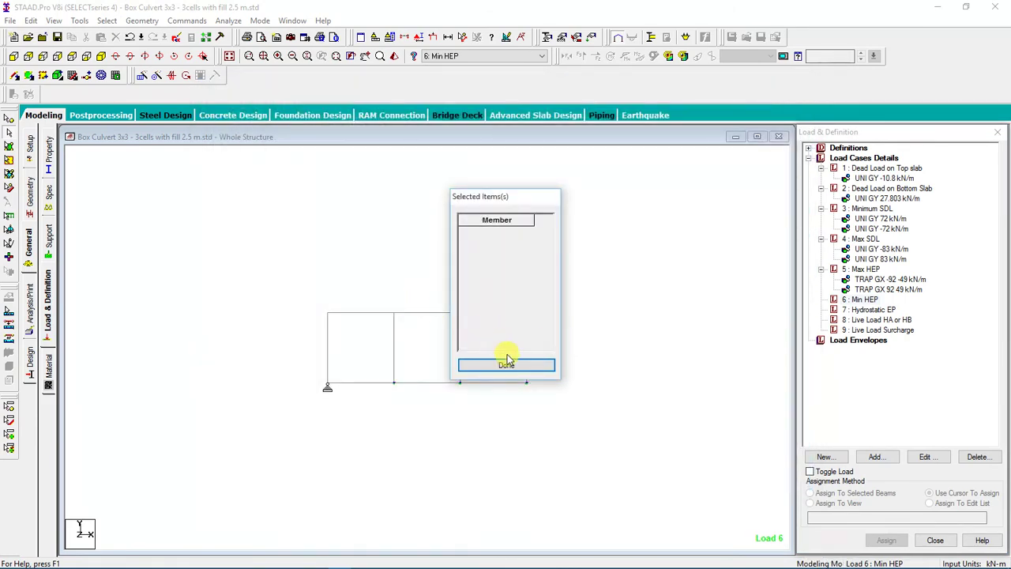
left_click(328, 353)
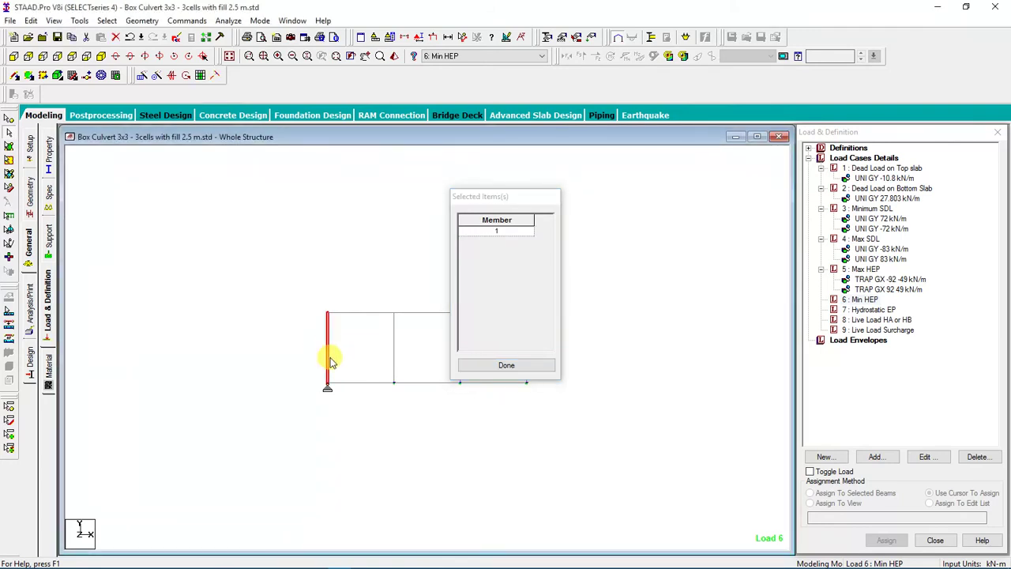
left_click(507, 365)
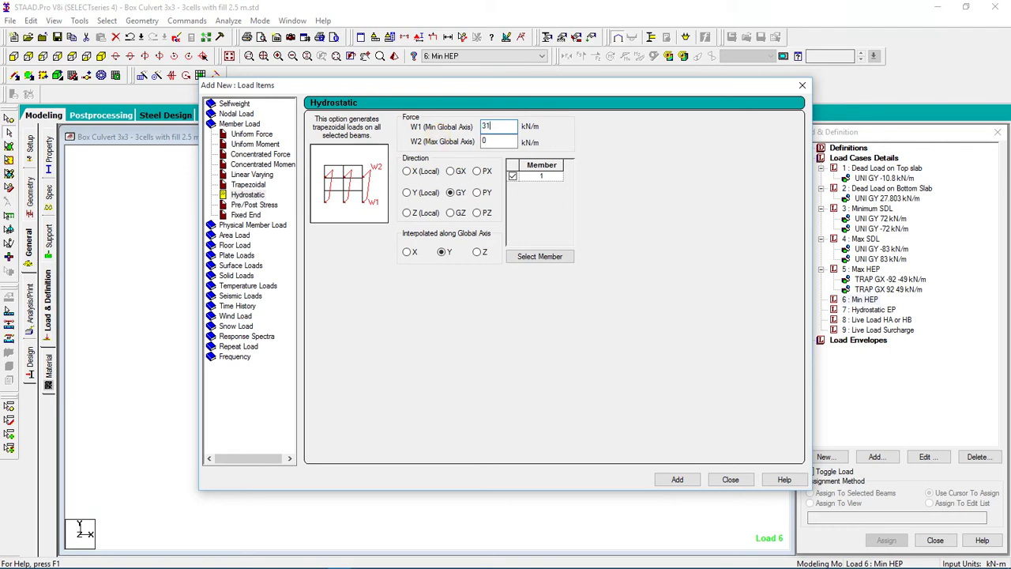
left_click(491, 140)
left_click(678, 480)
Step: Add a hydrostatic load of W1 -31 kN/m and W2 -16 kN/m in GX to the right outer wall, then check the Min HEP loads
left_click(544, 260)
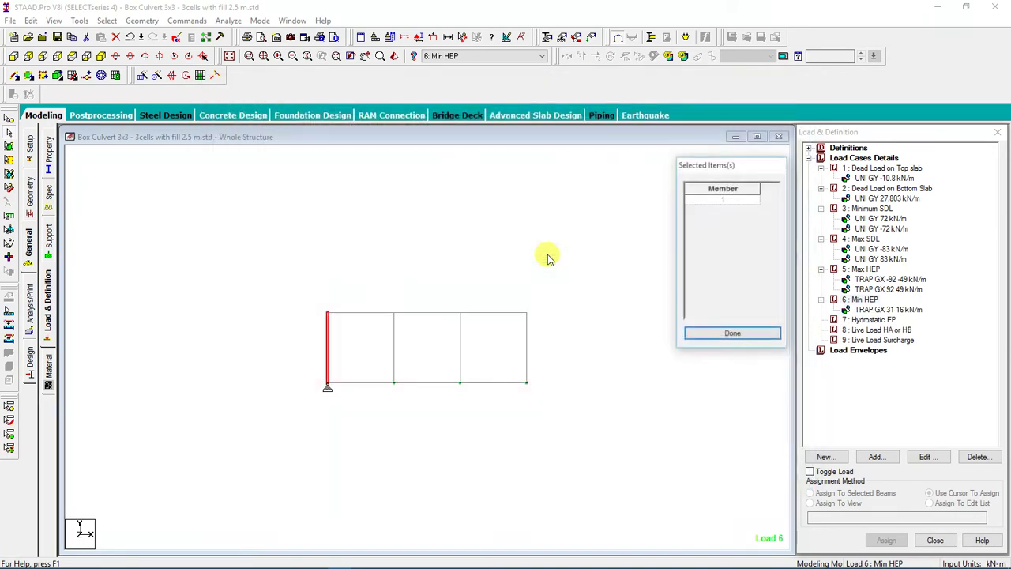
left_click(527, 341)
left_click(730, 334)
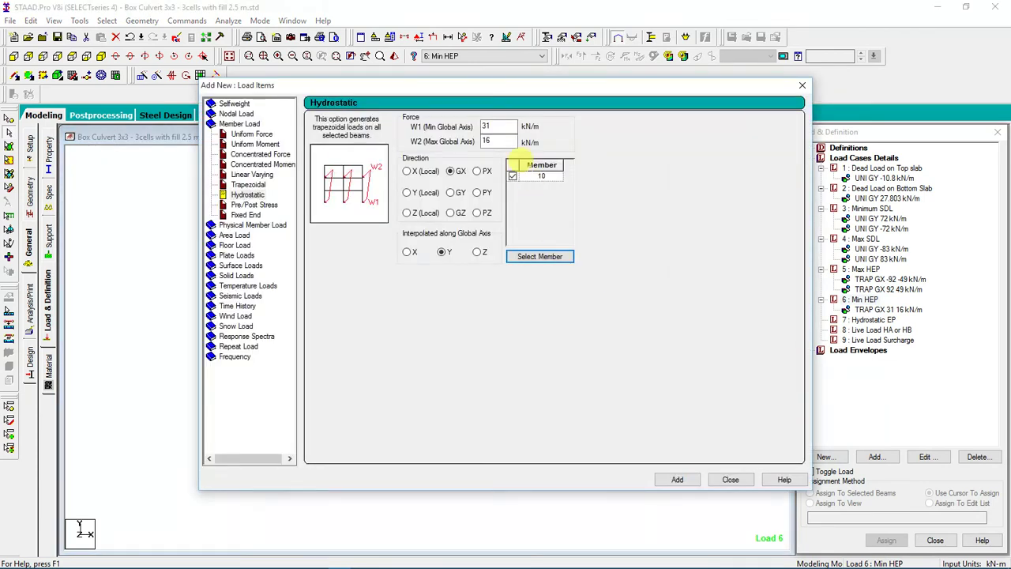
left_click(486, 127)
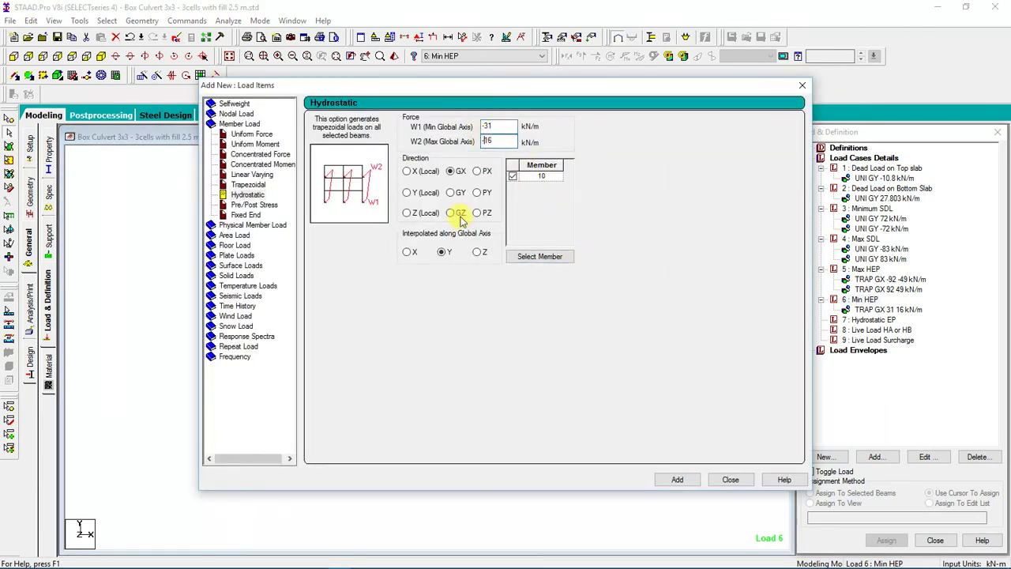
left_click(678, 477)
left_click(728, 480)
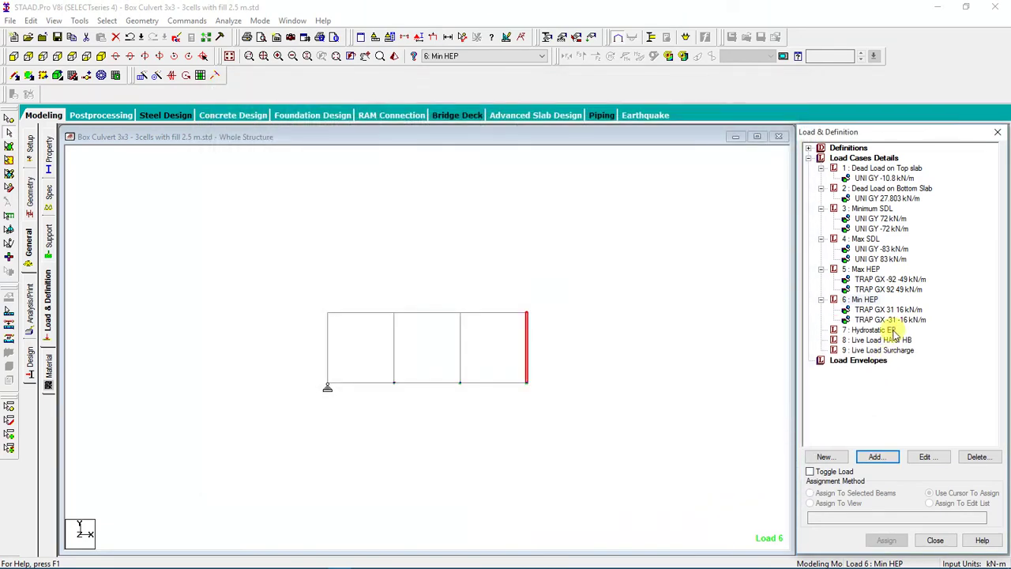
left_click(891, 320)
scroll(379, 279, "up", 2)
left_click(627, 335)
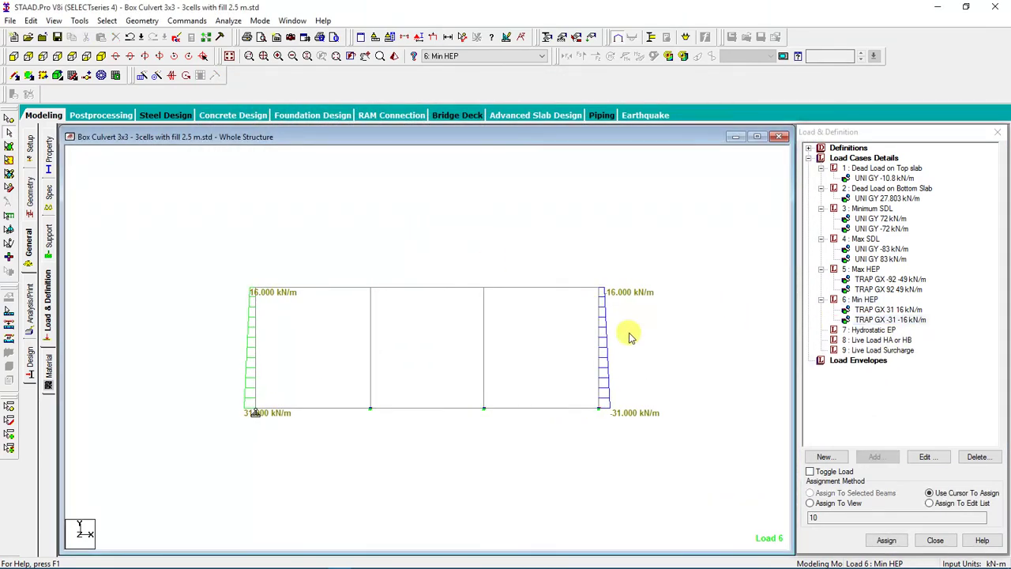
scroll(629, 342, "up", 1)
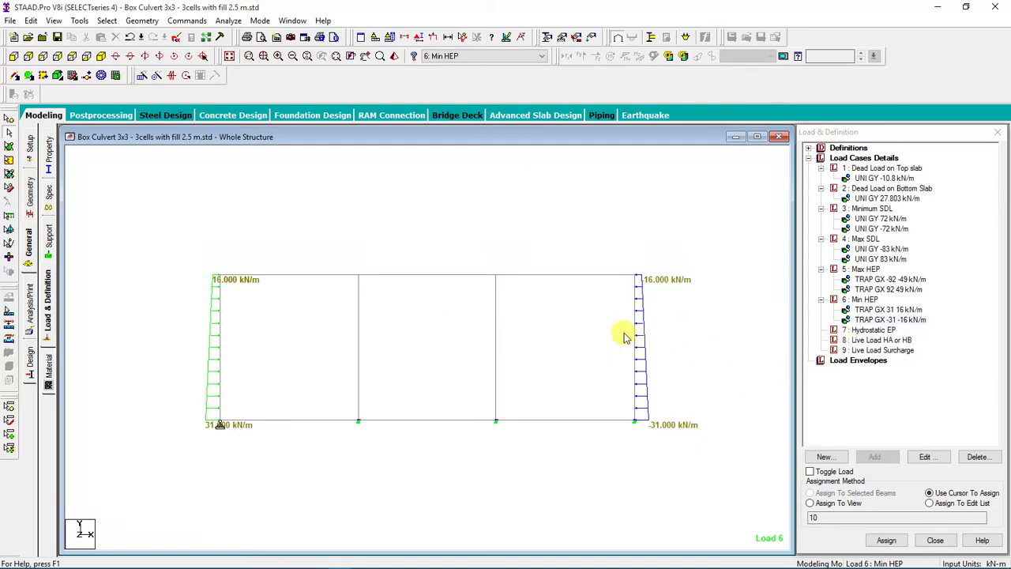
scroll(566, 295, "down", 1)
Step: In load case 7 Hydrostatic EP, add a hydrostatic load of W1 -30 and W2 -0.001 kN/m in GX to wall members 1, 4 and 7
left_click(873, 329)
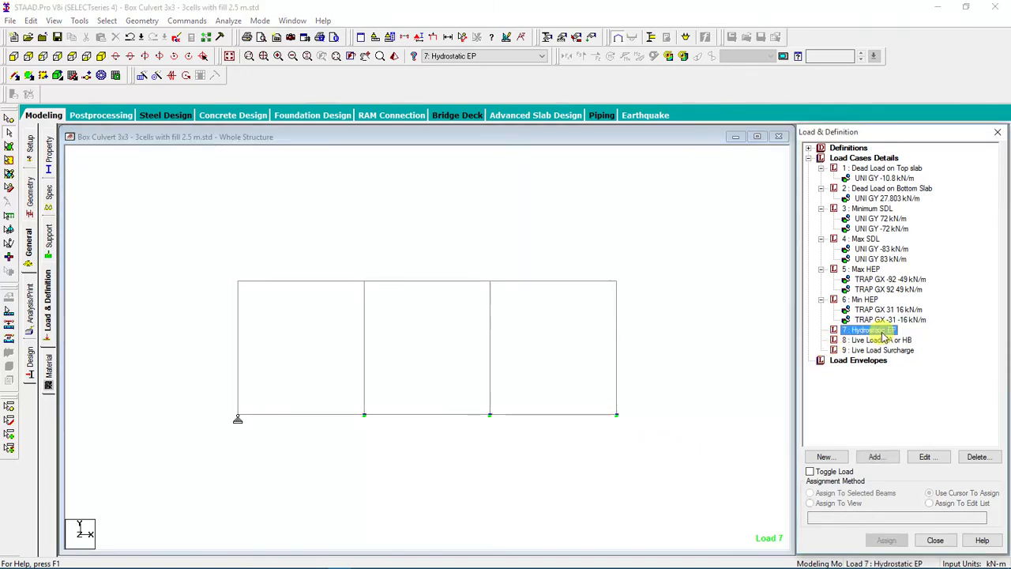
left_click(889, 460)
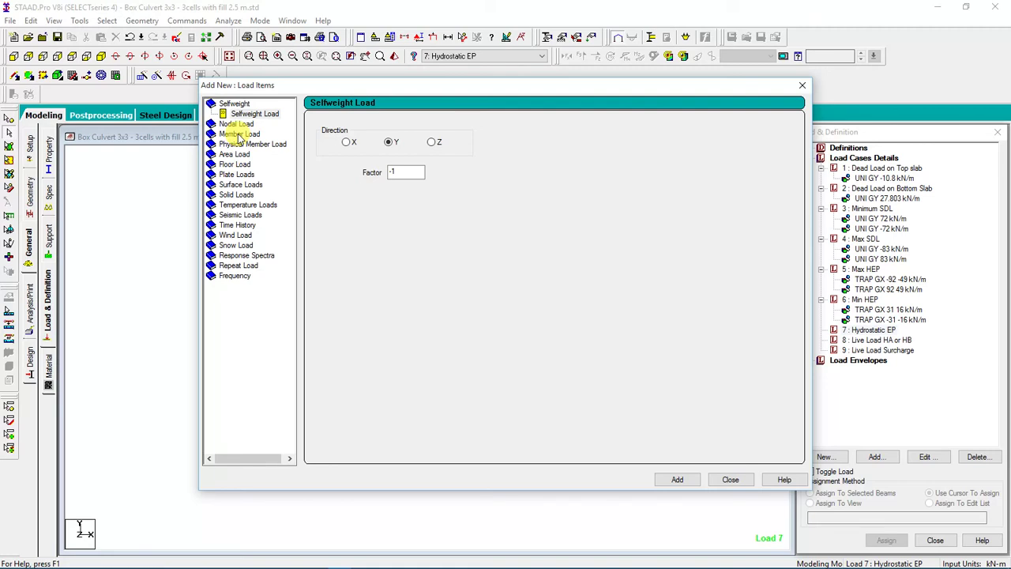
left_click(239, 134)
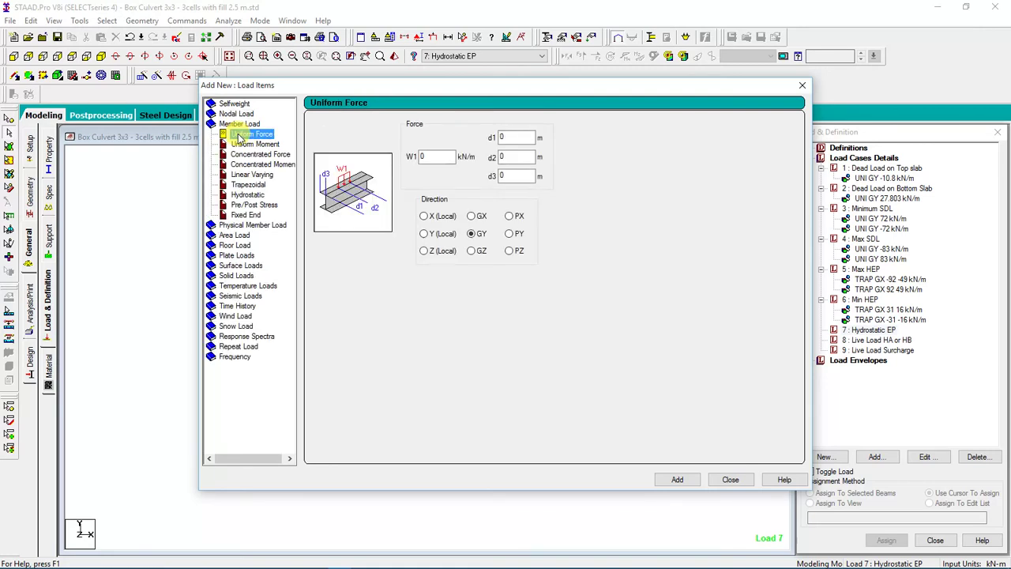
left_click(248, 195)
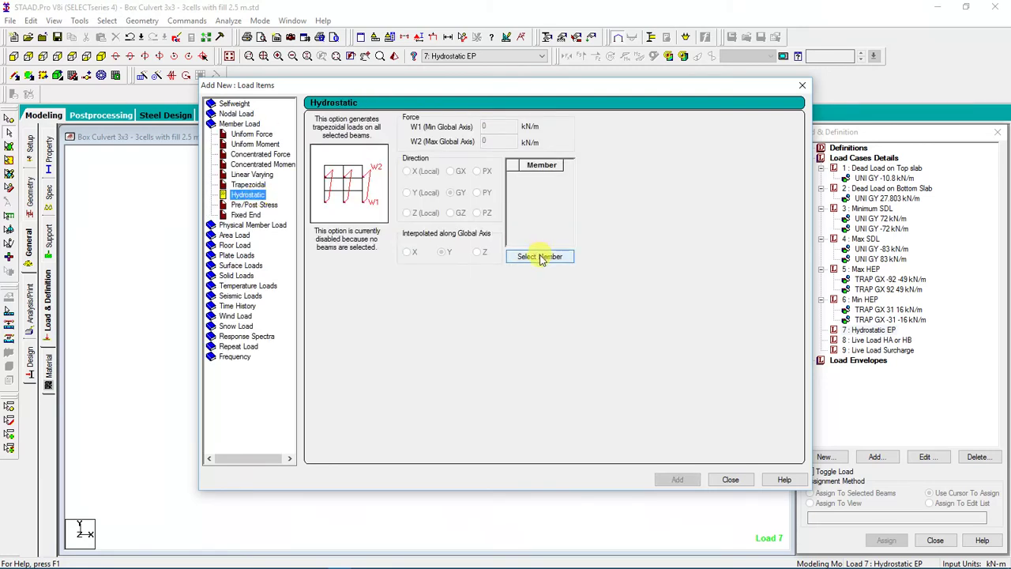
left_click(540, 257)
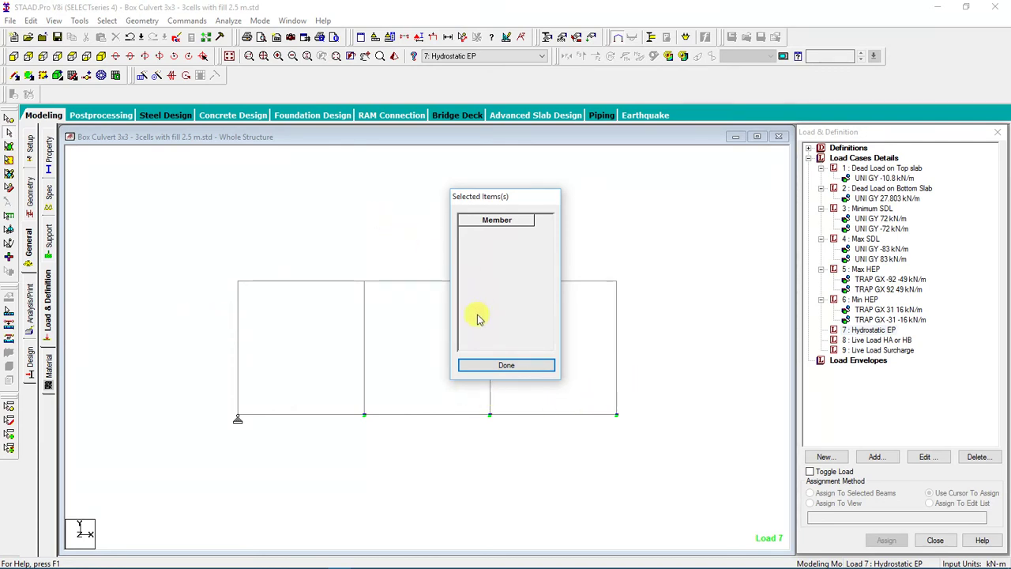
left_click(237, 340)
left_click(364, 361)
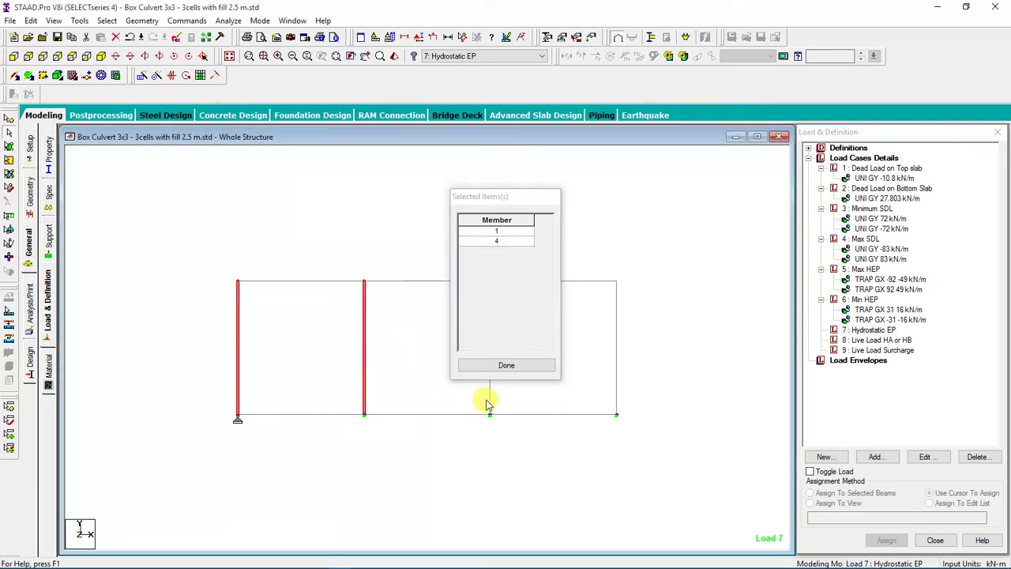
left_click(490, 399)
left_click(493, 366)
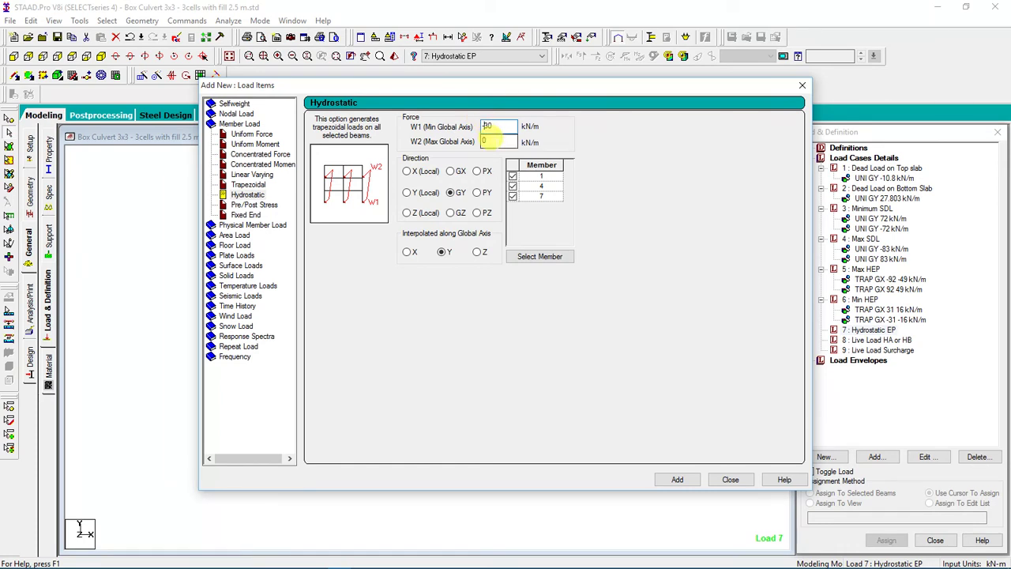
key("Tab")
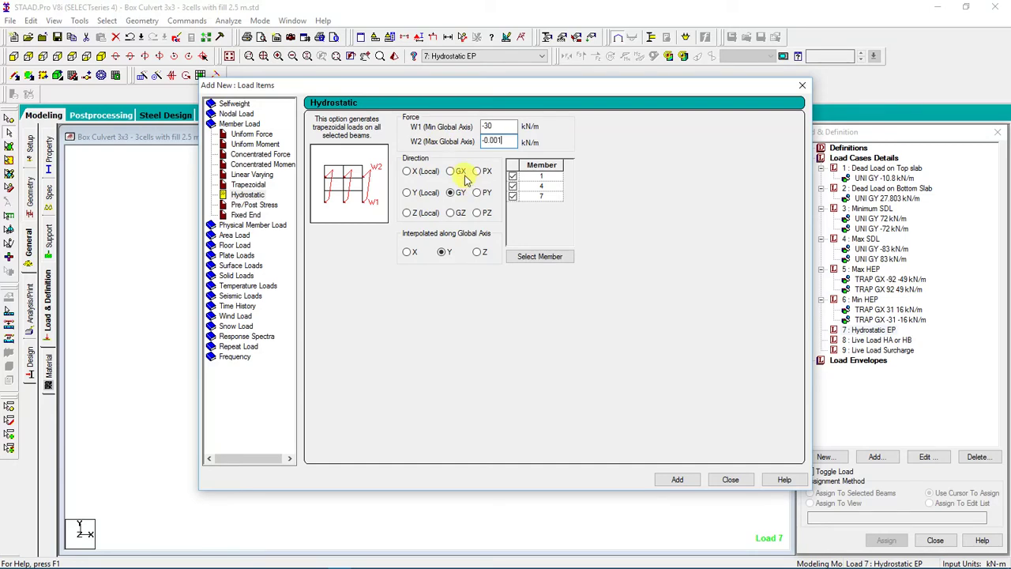
left_click(676, 478)
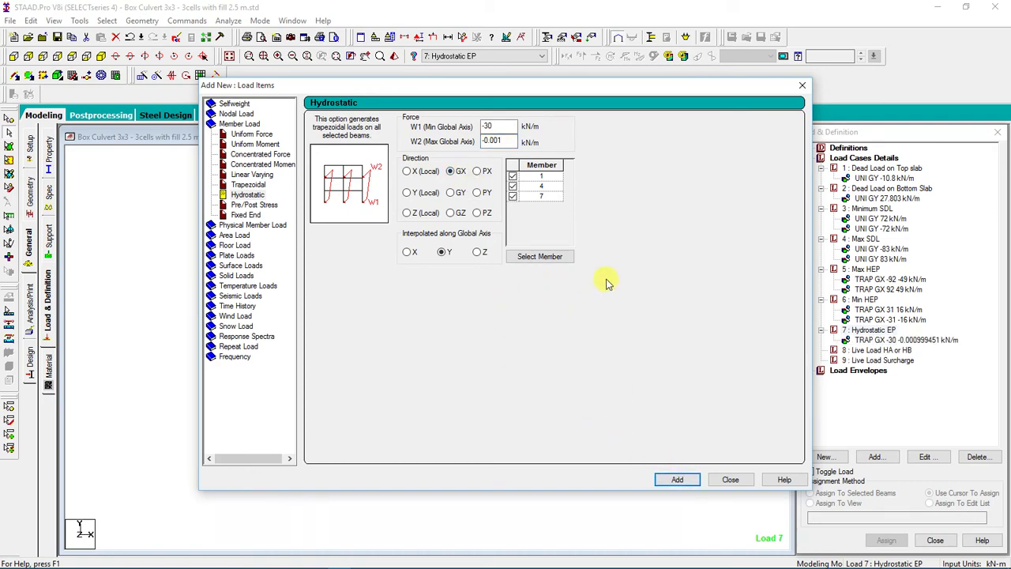
Step: Add the opposite hydrostatic load of W1 30 kN/m and W2 0.001 kN/m in GX to wall members 4, 7 and 10
left_click(540, 256)
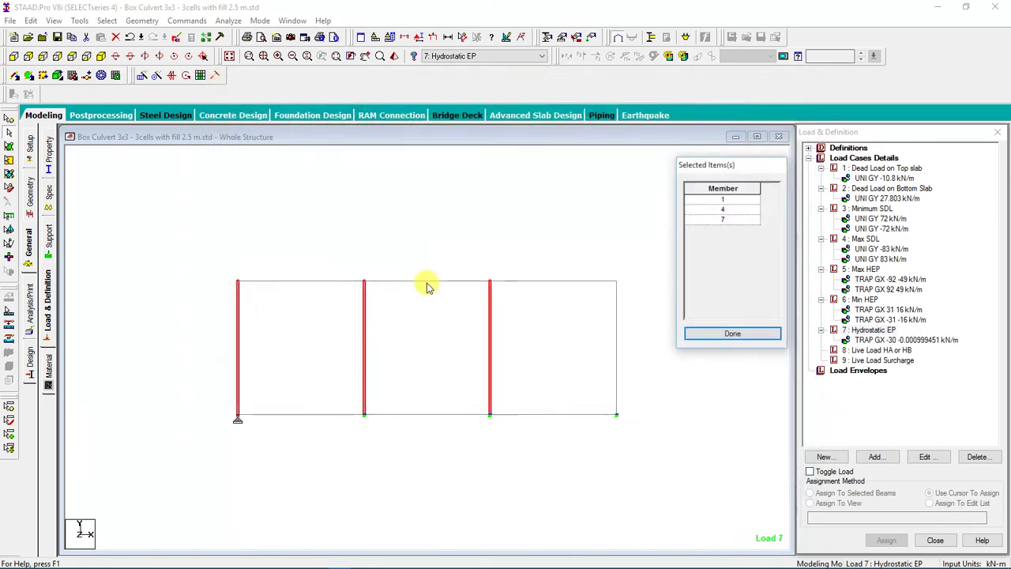
left_click(617, 358)
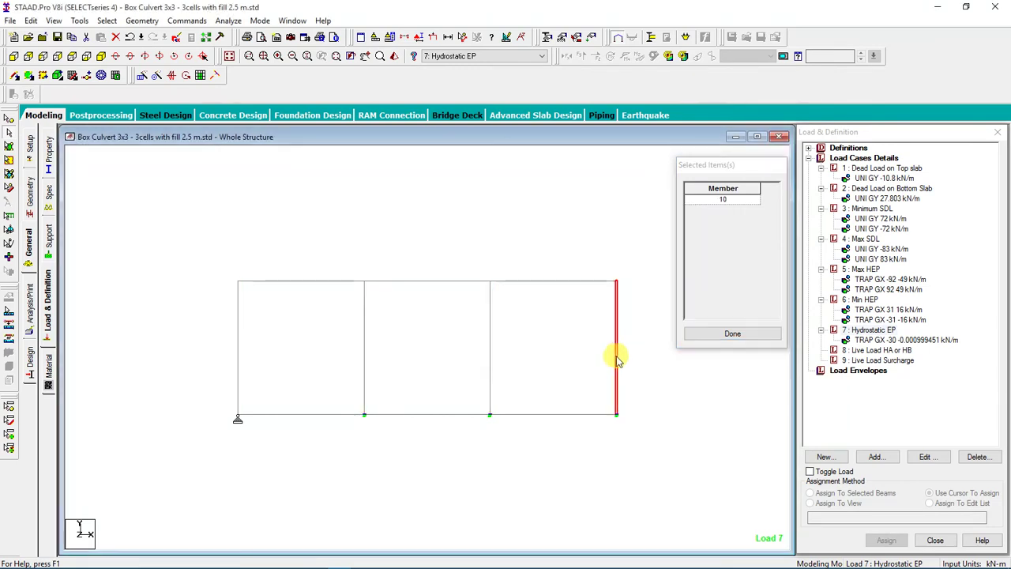
left_click(489, 345, "ctrl")
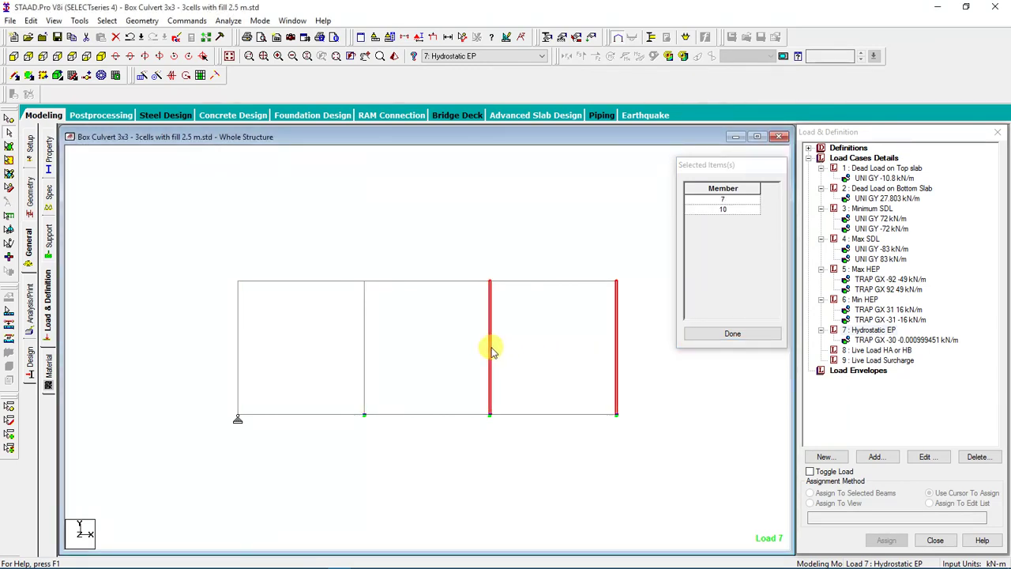
left_click(363, 360, "ctrl")
left_click(733, 333)
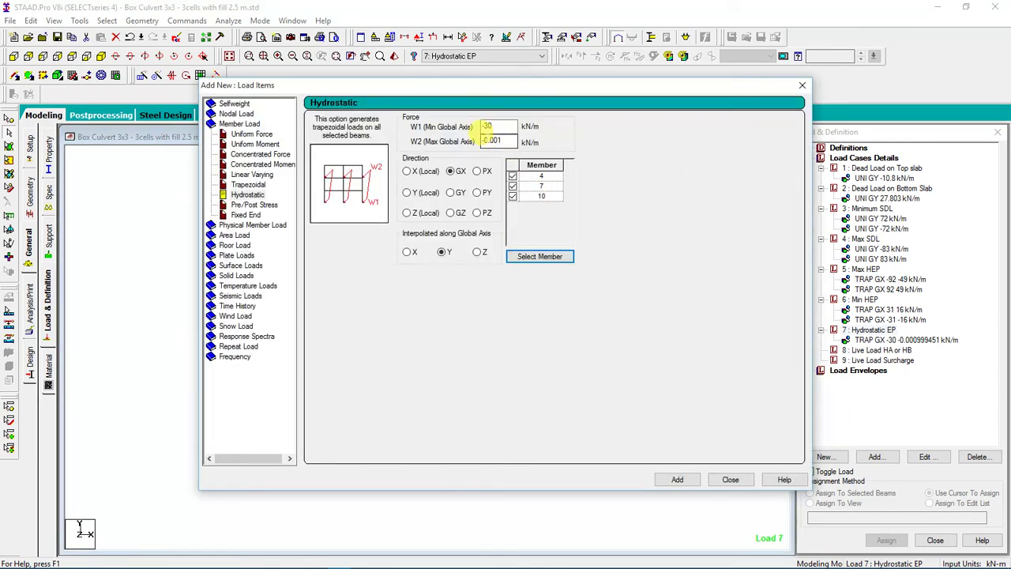
left_click(487, 140)
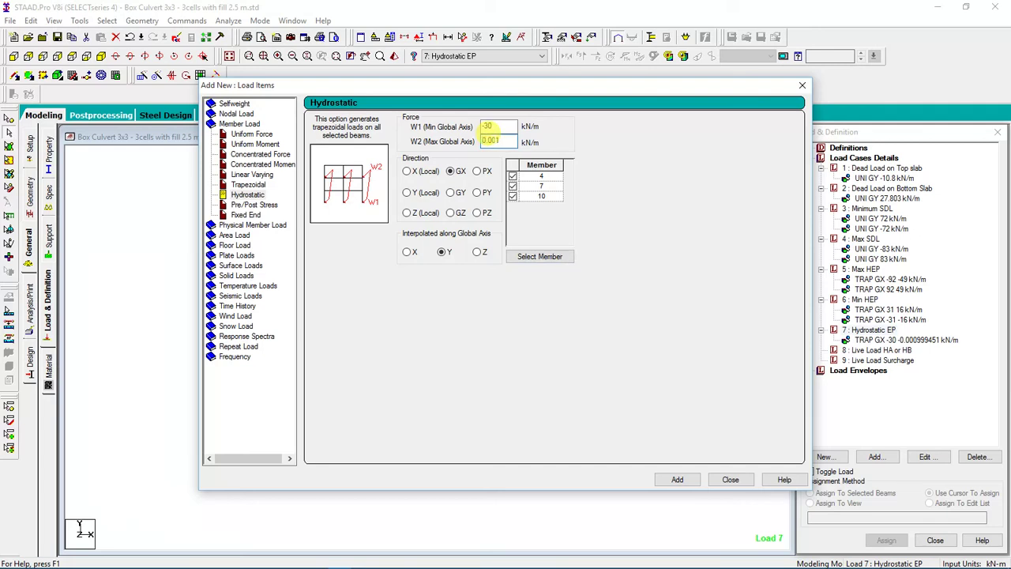
double_click(496, 125)
left_click(678, 478)
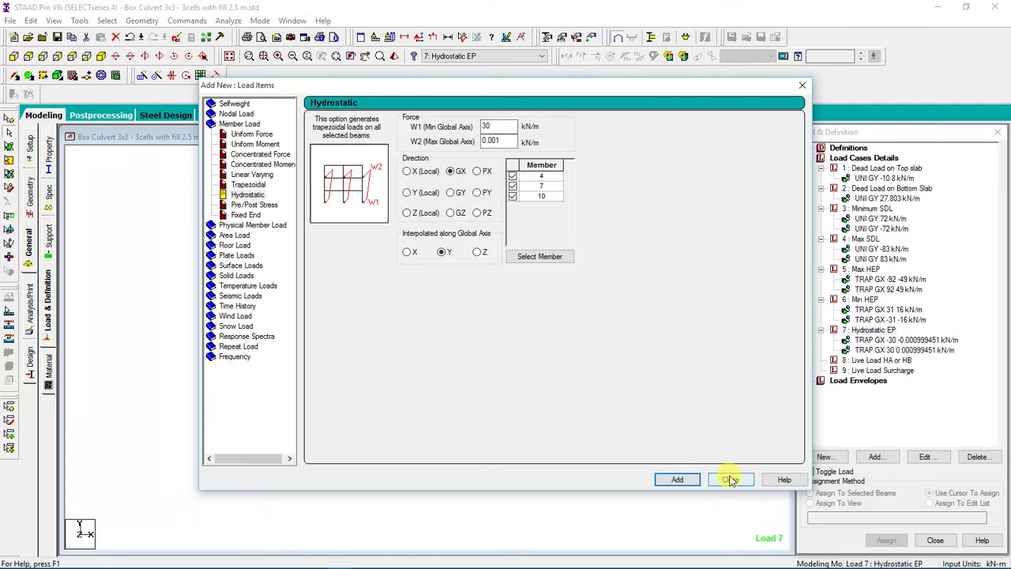
Step: Add uniform member forces of -30 kN/m and 27 kN/m in the GY direction to load case 7
left_click(252, 135)
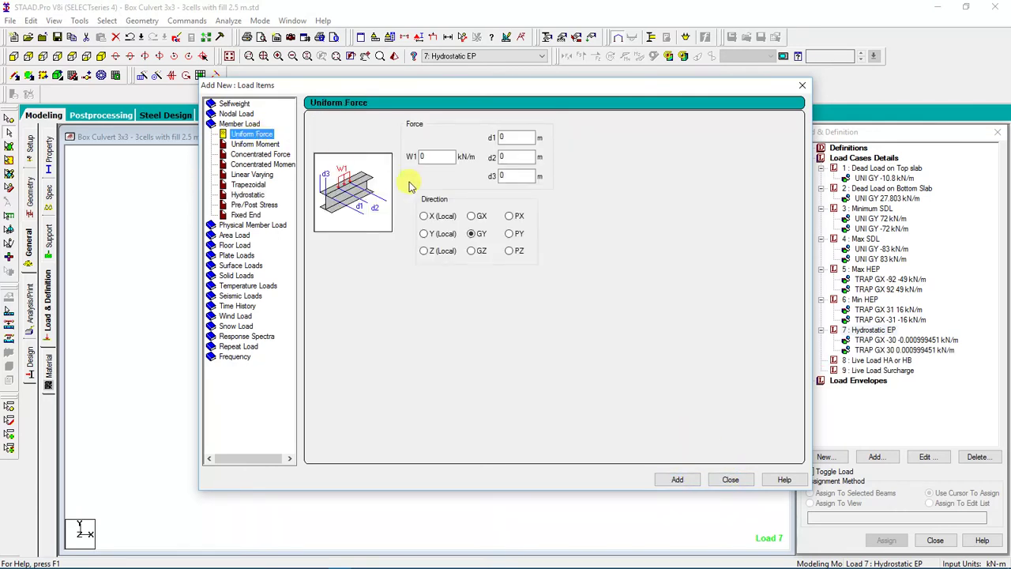
double_click(448, 157)
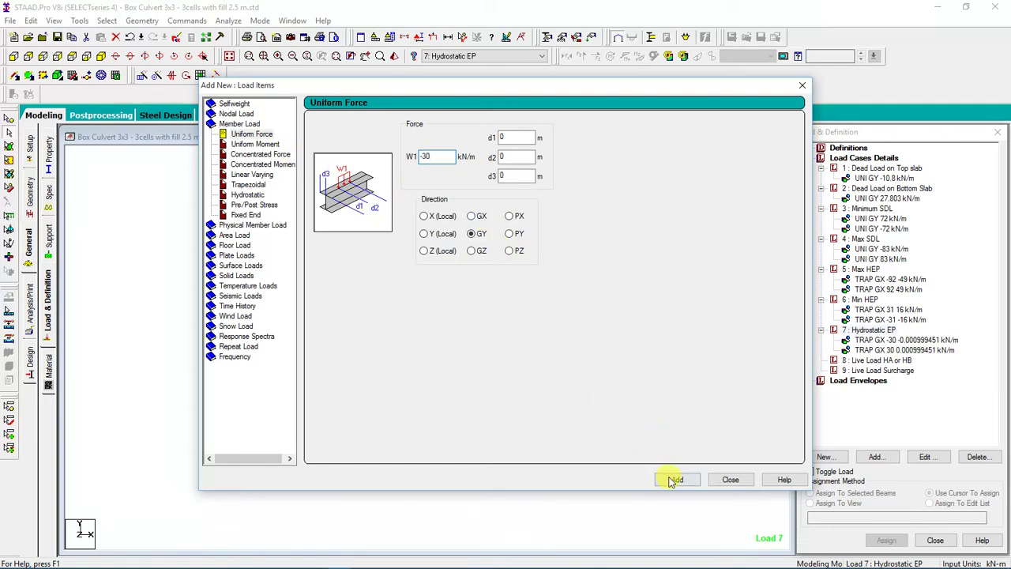
left_click(675, 480)
double_click(425, 156)
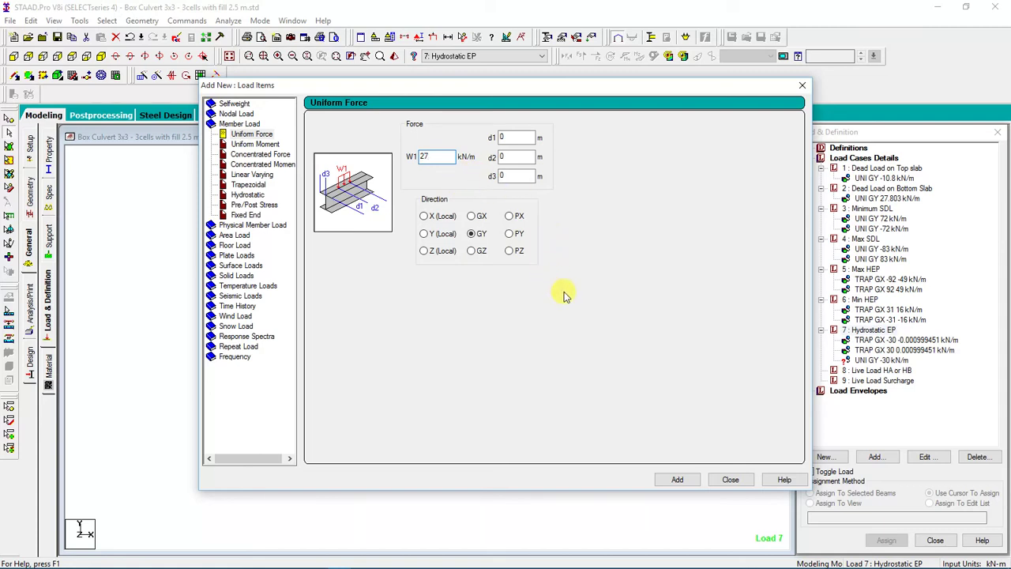
left_click(740, 479)
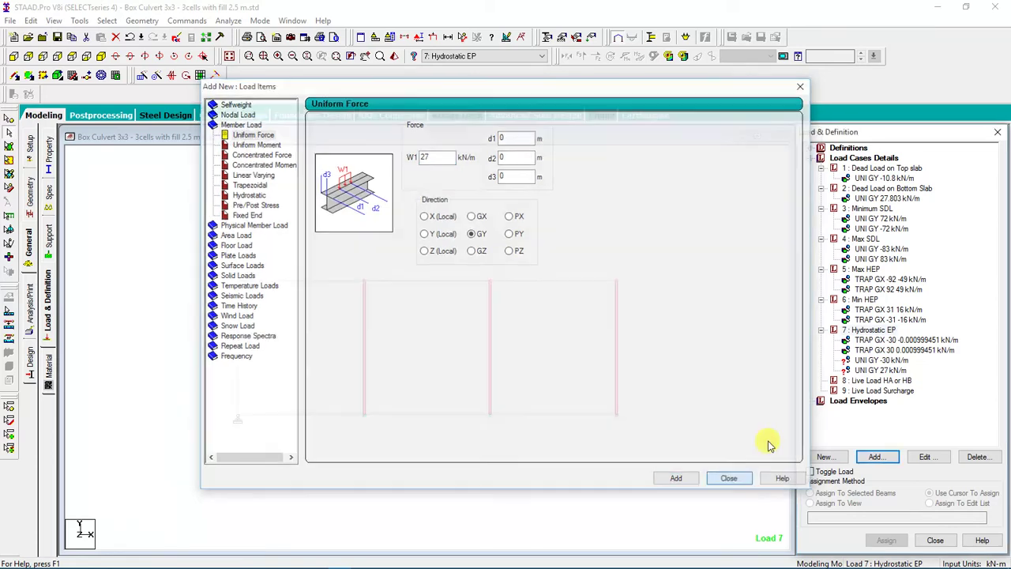
Step: Assign the -30 kN/m GY uniform load of the Hydrostatic EP case to the bottom slab members 2, 5 and 8
left_click(880, 360)
left_click(642, 345)
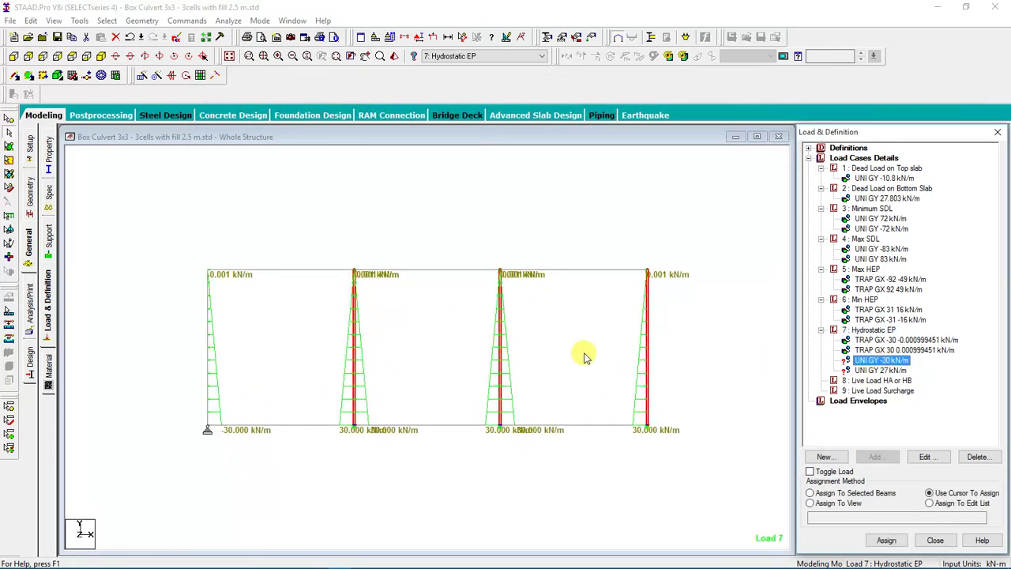
left_click(883, 361)
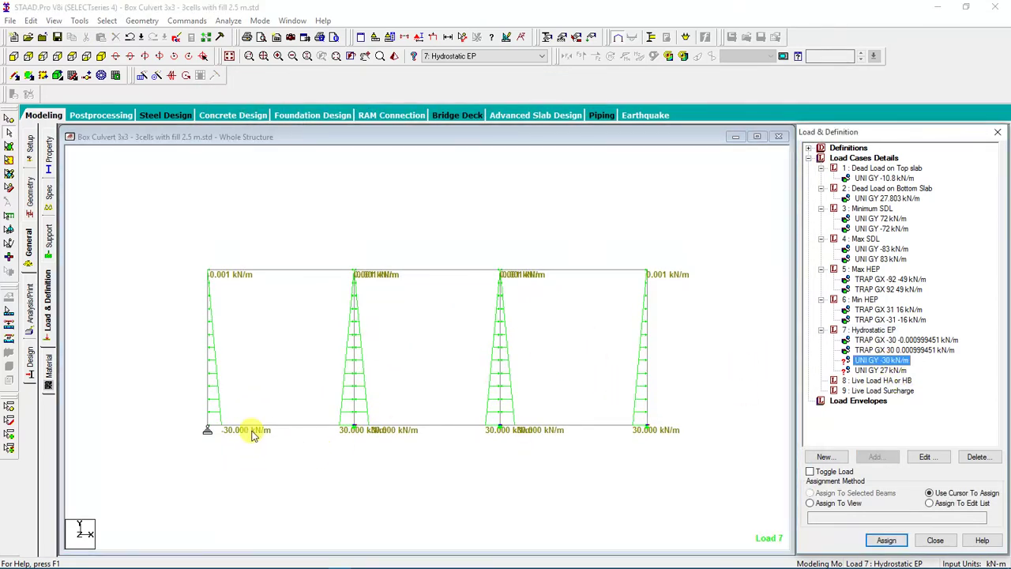
left_click_drag(170, 403, 695, 447)
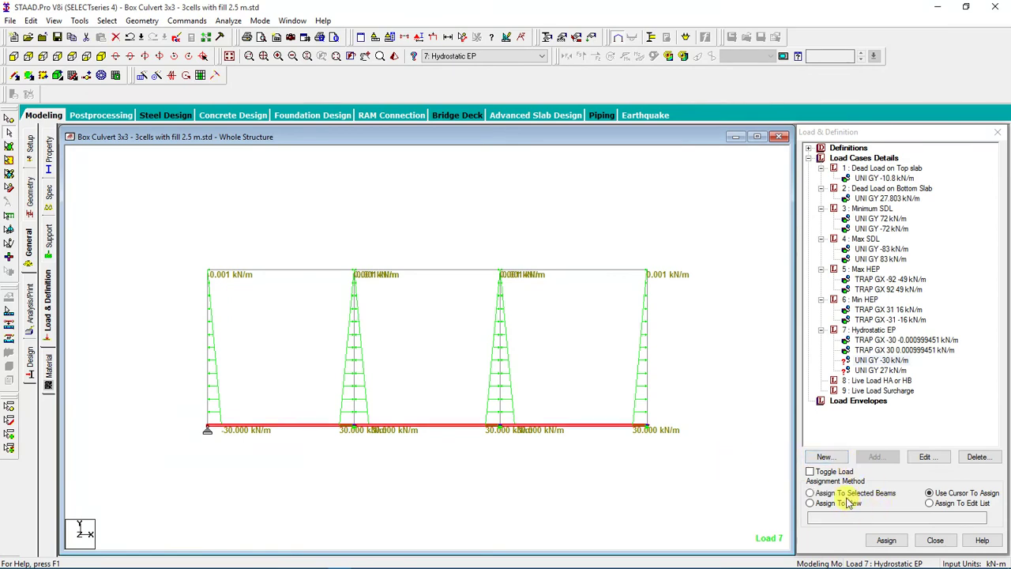
left_click(845, 492)
left_click(885, 541)
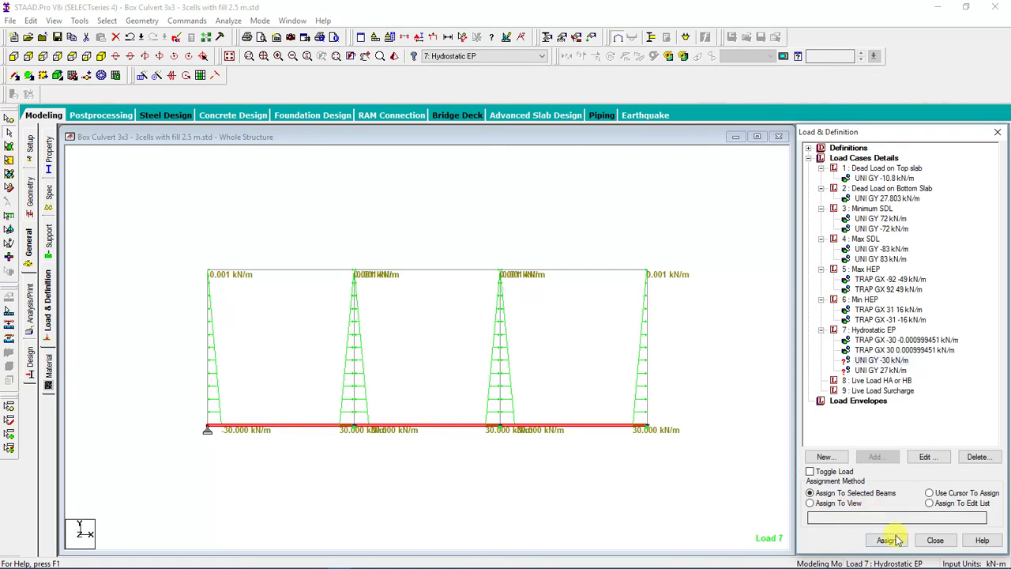
left_click(886, 539)
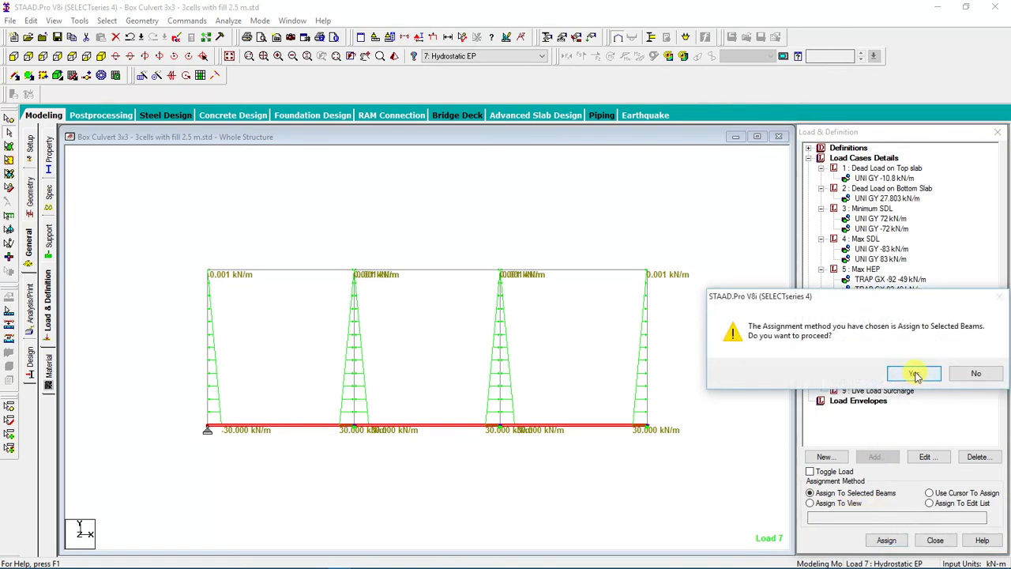
left_click(912, 372)
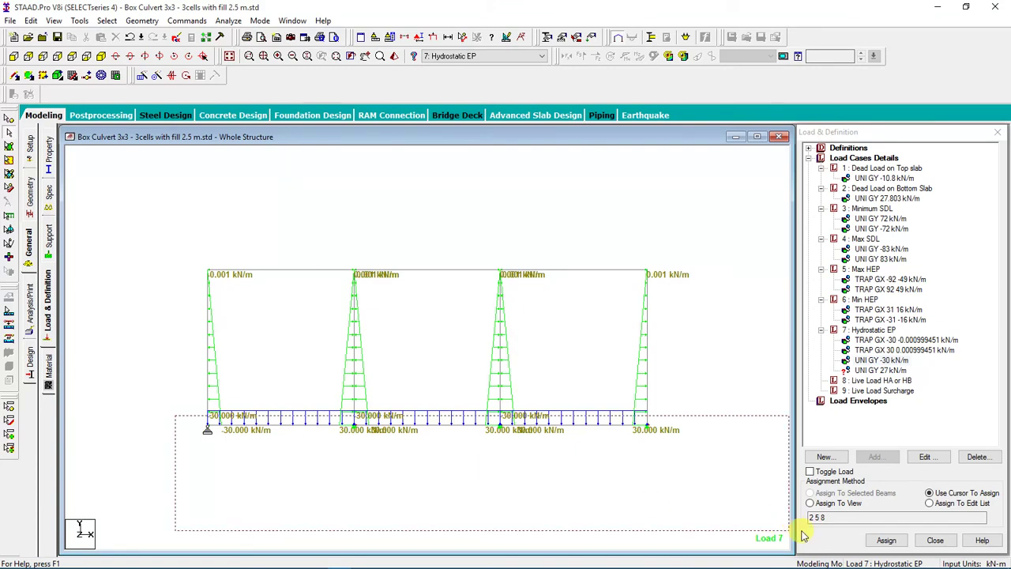
Step: Assign the 27 kN/m GY uniform load of the Hydrostatic EP case to the same bottom slab members 2, 5 and 8
left_click(872, 370)
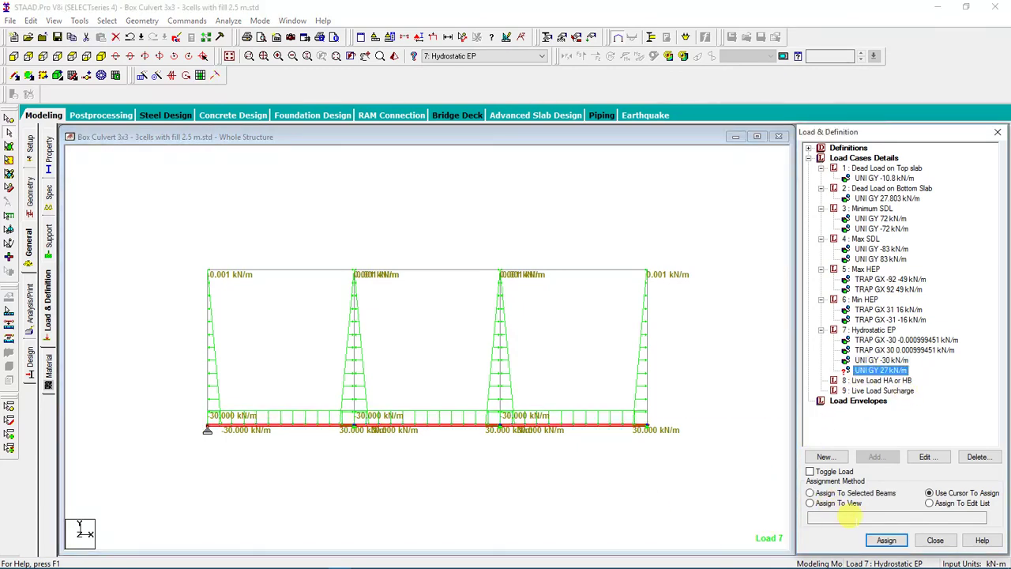
left_click(826, 494)
left_click(887, 543)
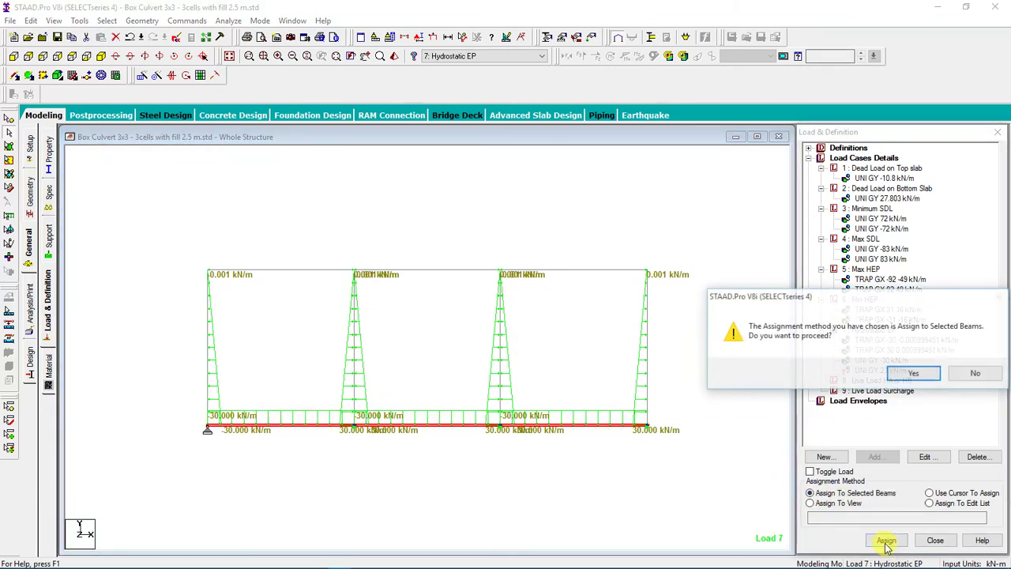
left_click(858, 373)
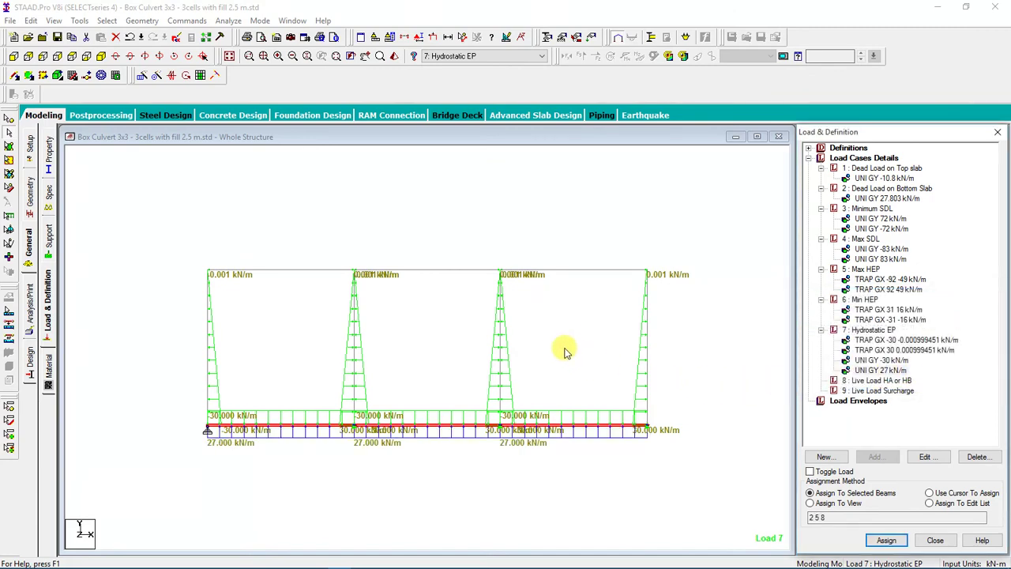
scroll(571, 336, "down", 1)
left_click(580, 323)
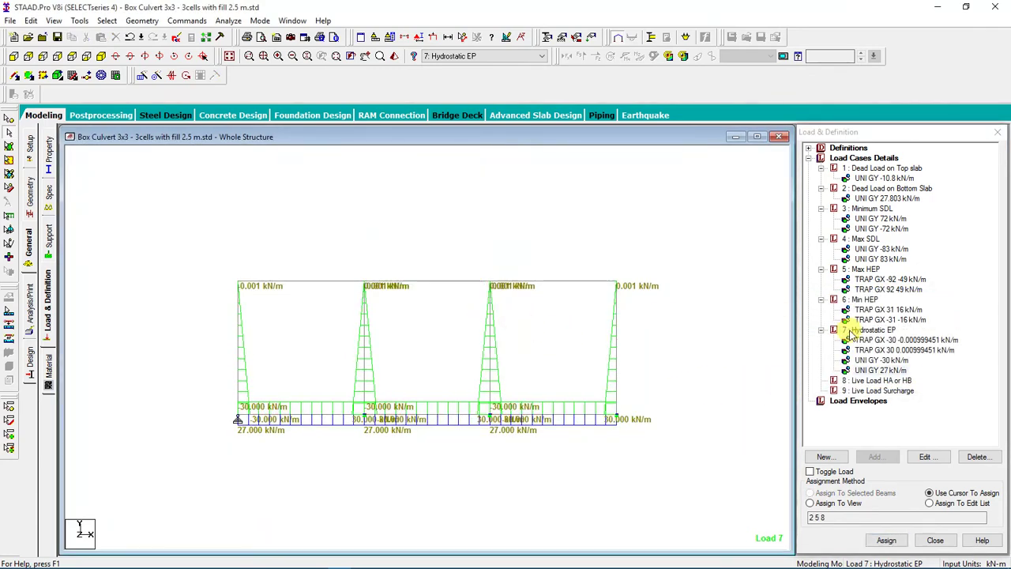
Step: Add uniform member forces of -23 kN/m and 23 kN/m in the GY direction to load case 8, Live Load HA or HB
left_click(884, 381)
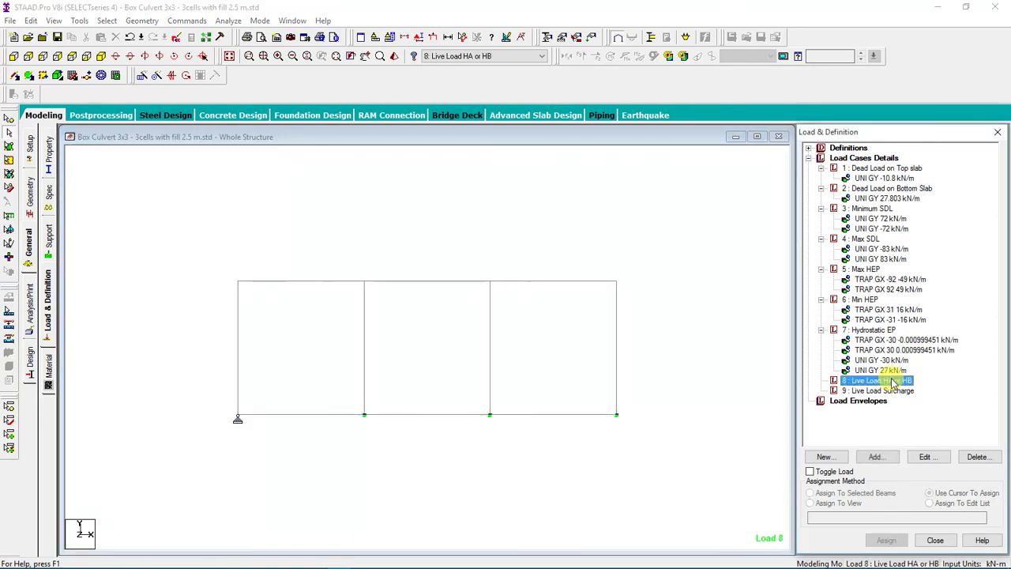
left_click(877, 457)
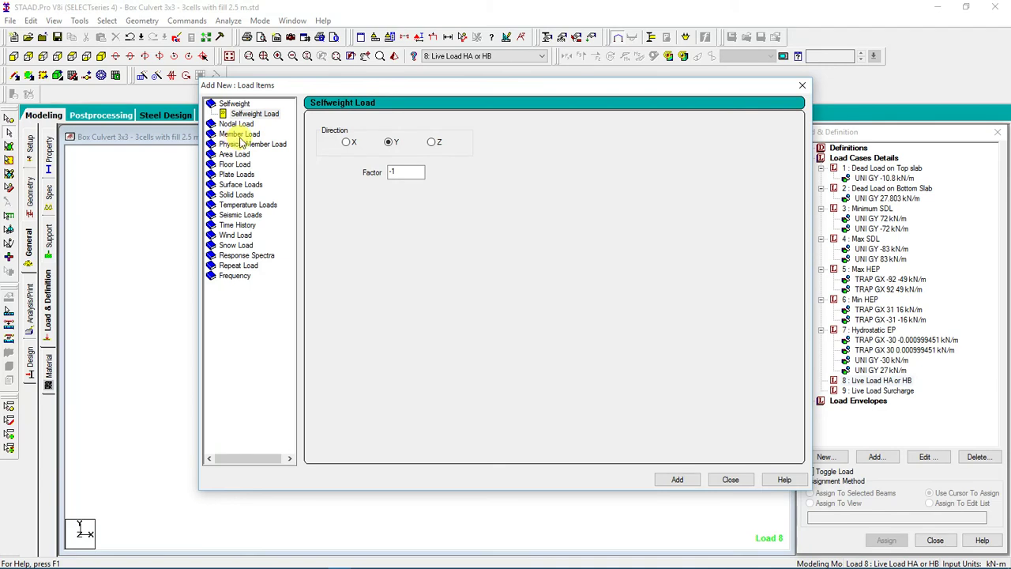
left_click(241, 134)
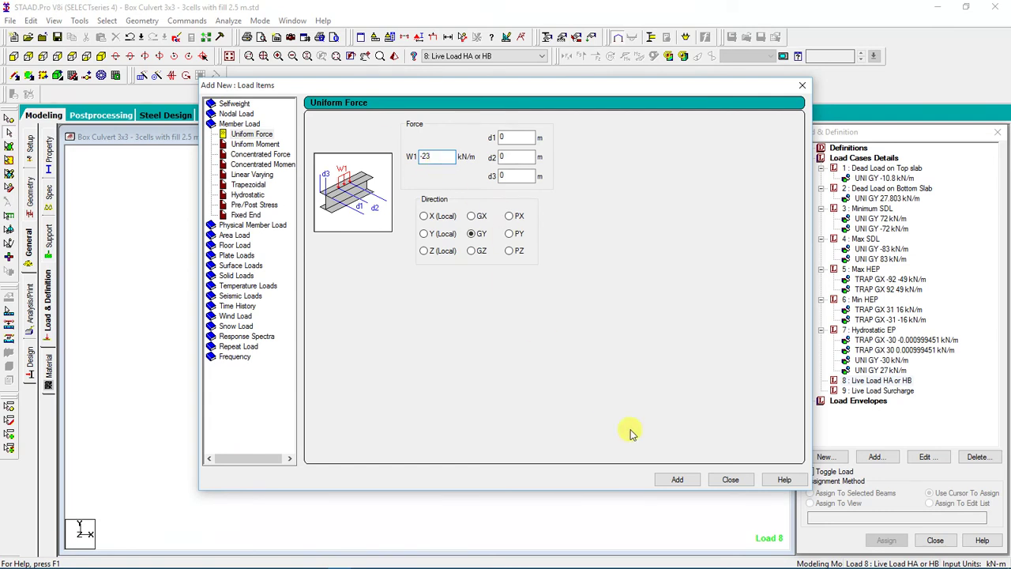
left_click(681, 481)
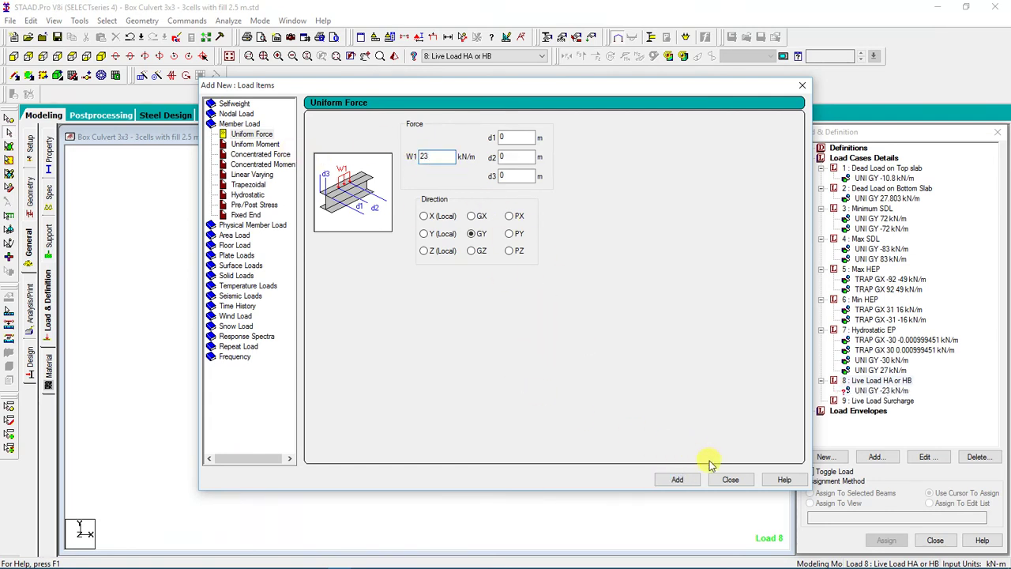
type("23")
left_click(689, 480)
left_click(729, 480)
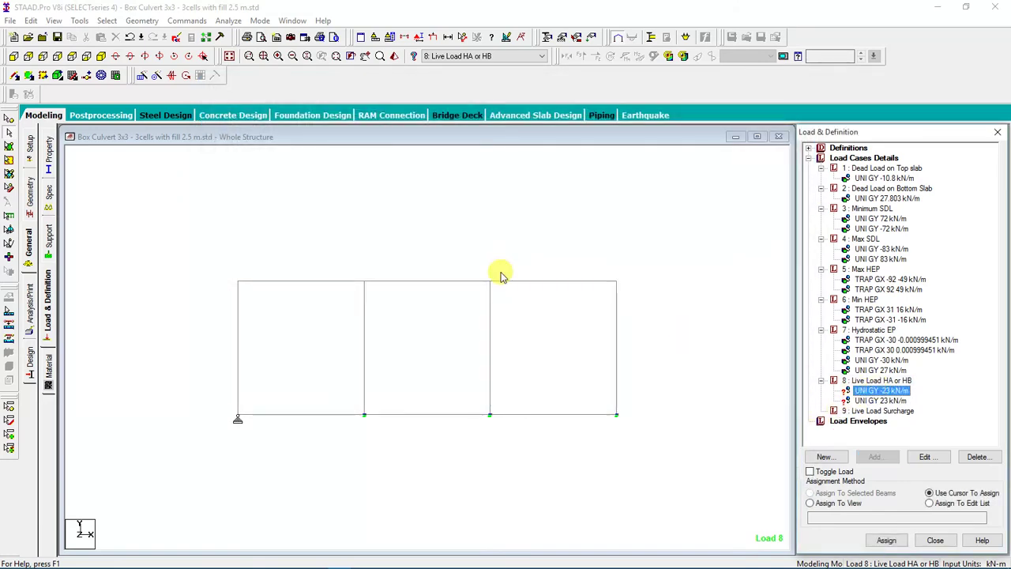
Step: Assign the -23 kN/m GY live load to the top slab members 3, 6 and 9
left_click_drag(166, 219, 679, 307)
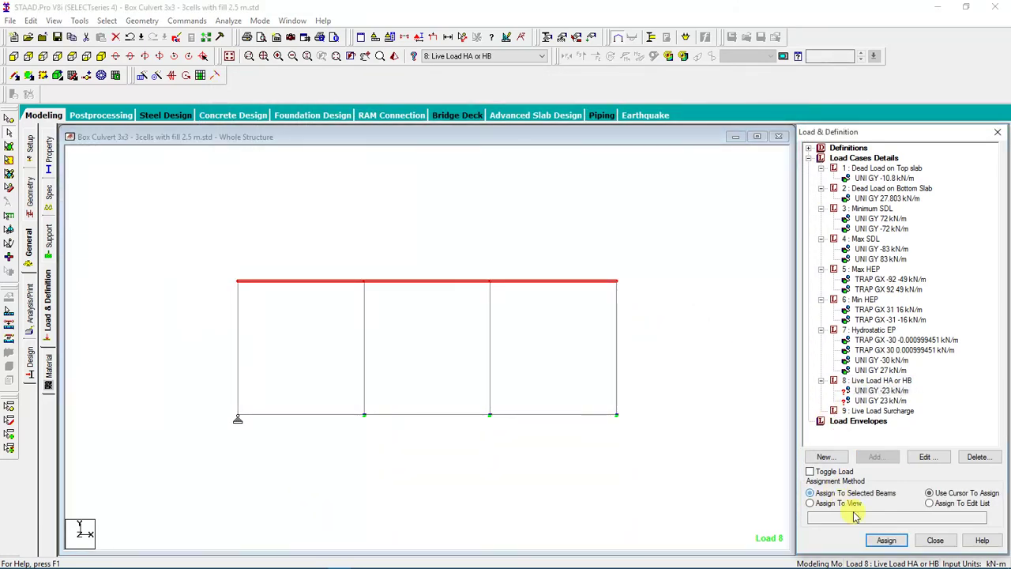
left_click(886, 539)
left_click(914, 375)
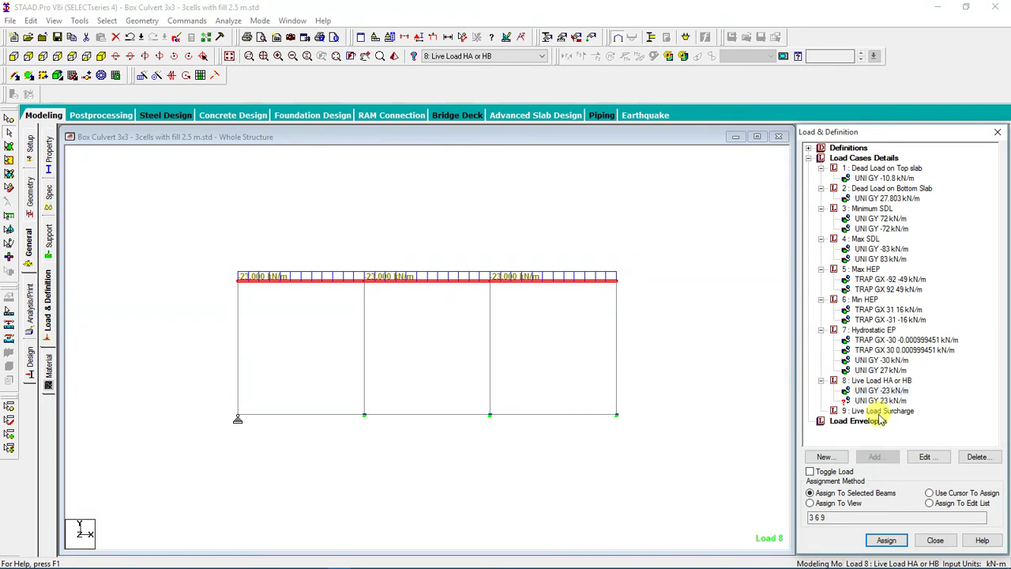
Step: Assign the 23 kN/m GY live load to the bottom slab members 2, 5 and 8
left_click(880, 401)
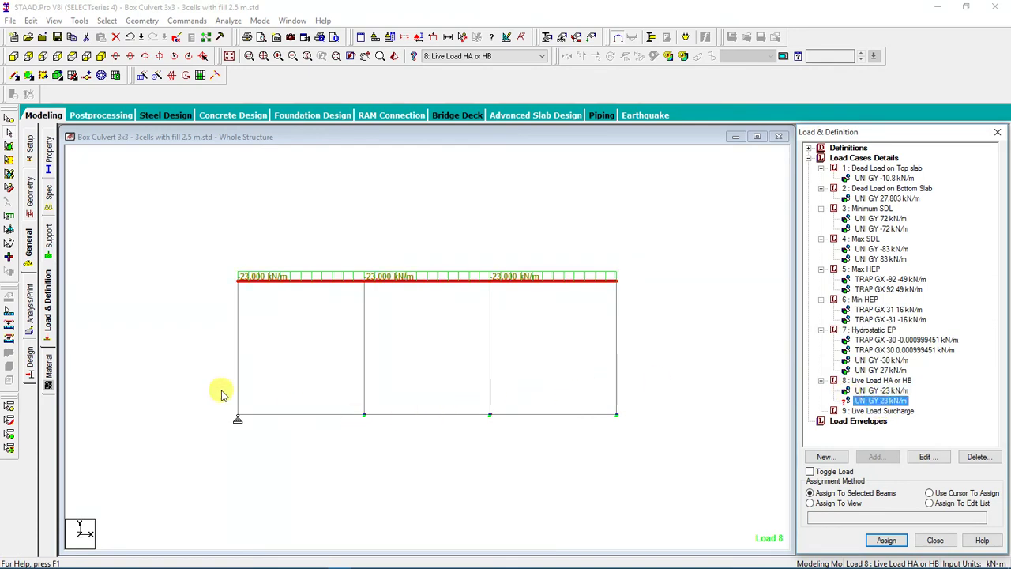
left_click_drag(165, 371, 698, 461)
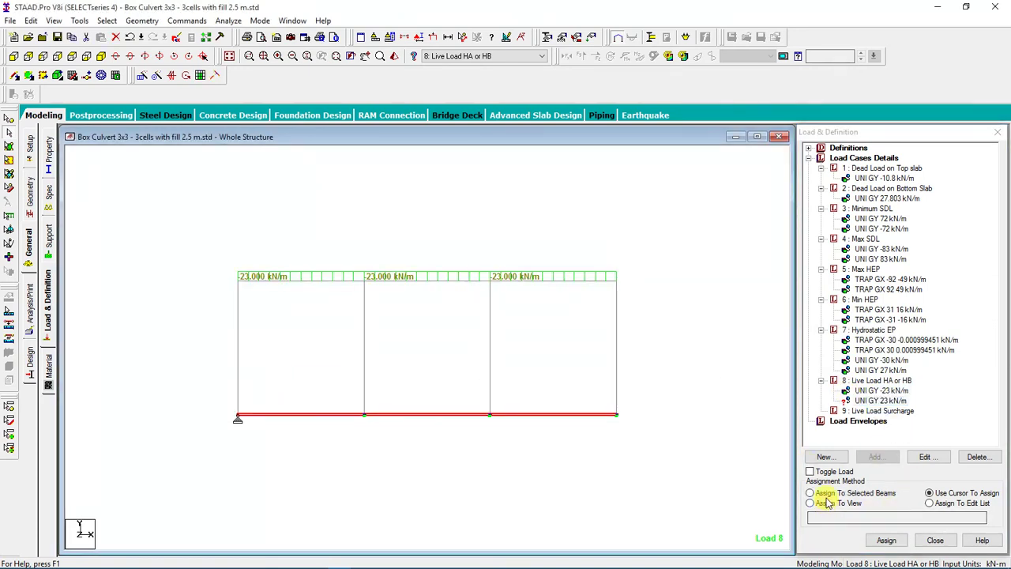
left_click(809, 492)
left_click(885, 541)
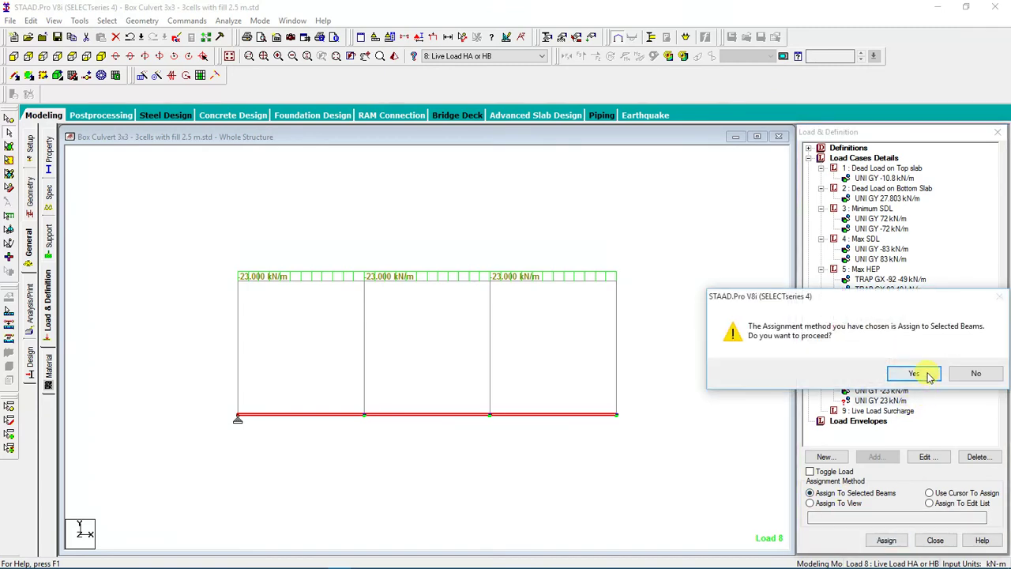
left_click(914, 373)
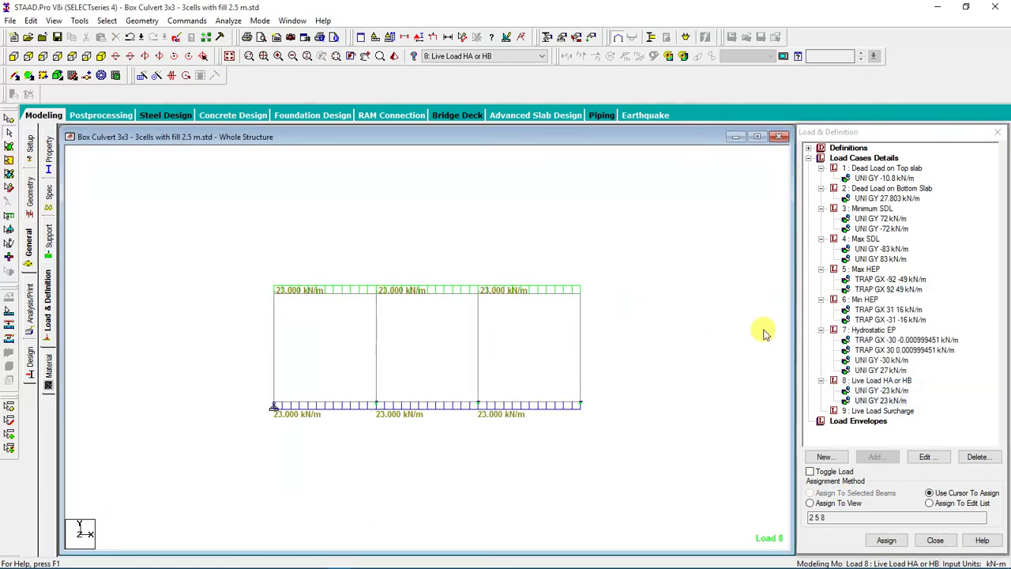
Step: Add uniform member forces of -9.6 kN/m and 9.6 kN/m in the GX direction to load case 9, Live Load Surcharge
left_click(867, 413)
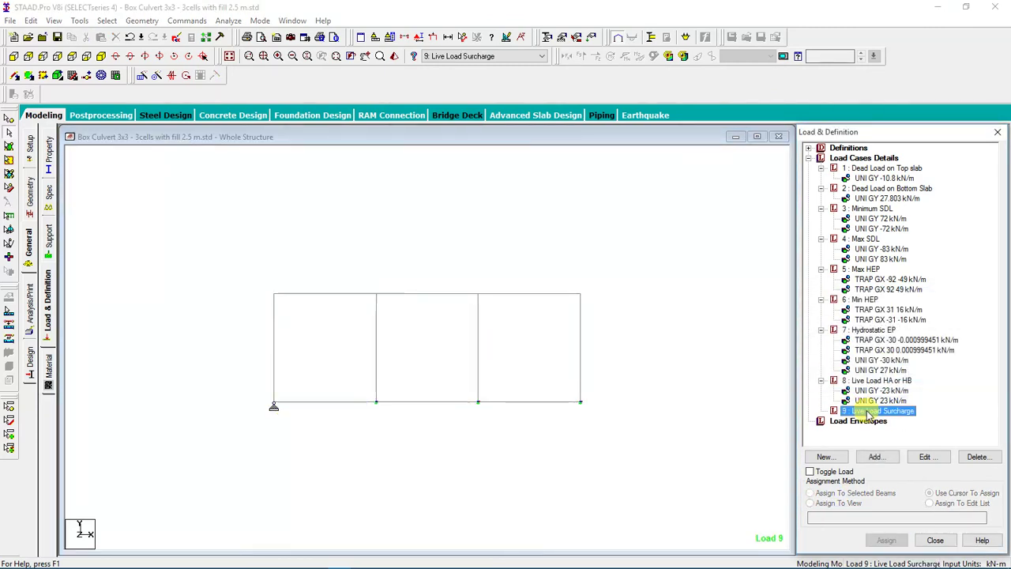
left_click(877, 458)
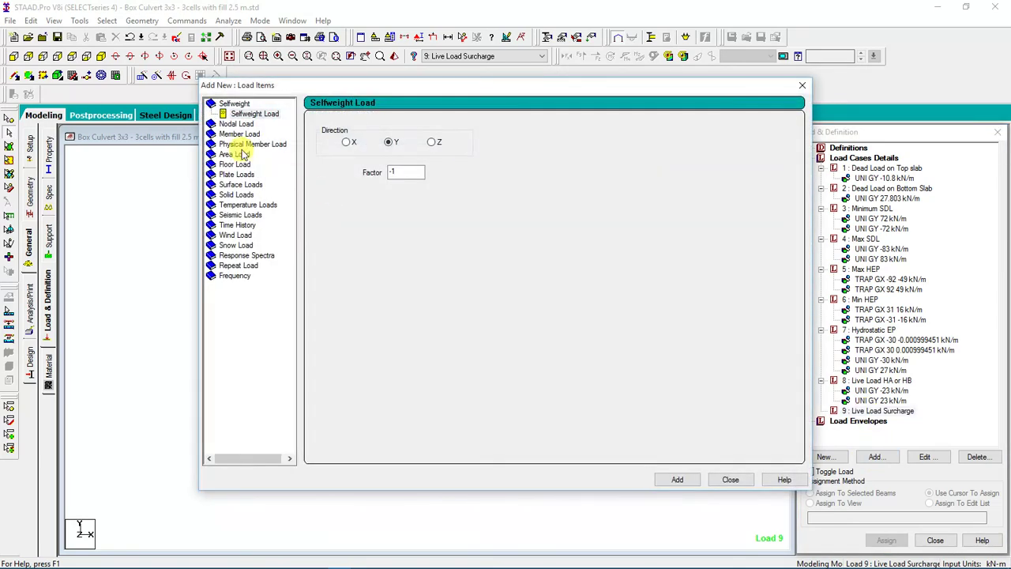
left_click(239, 133)
left_click(241, 134)
left_click(255, 144)
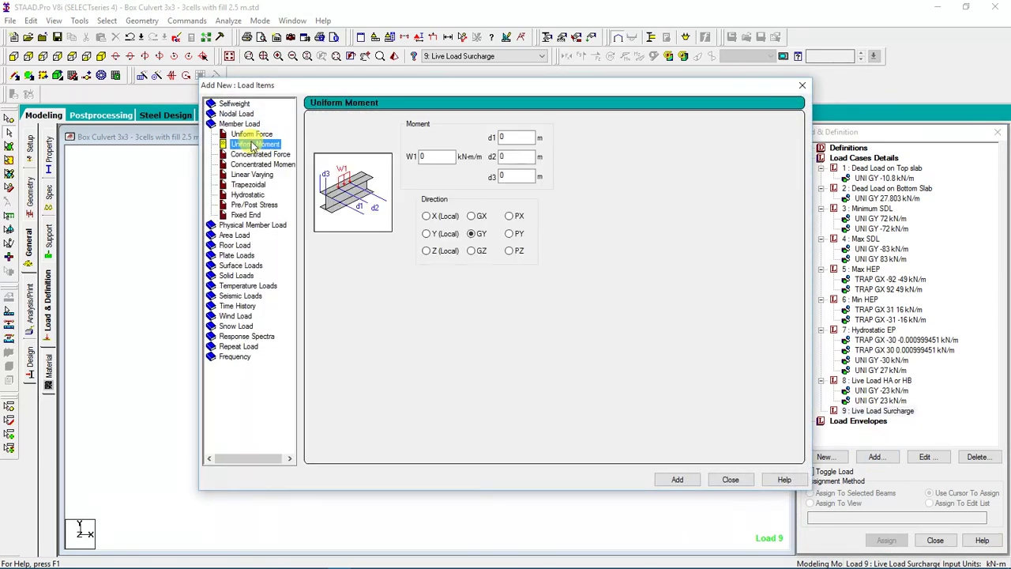
left_click(252, 135)
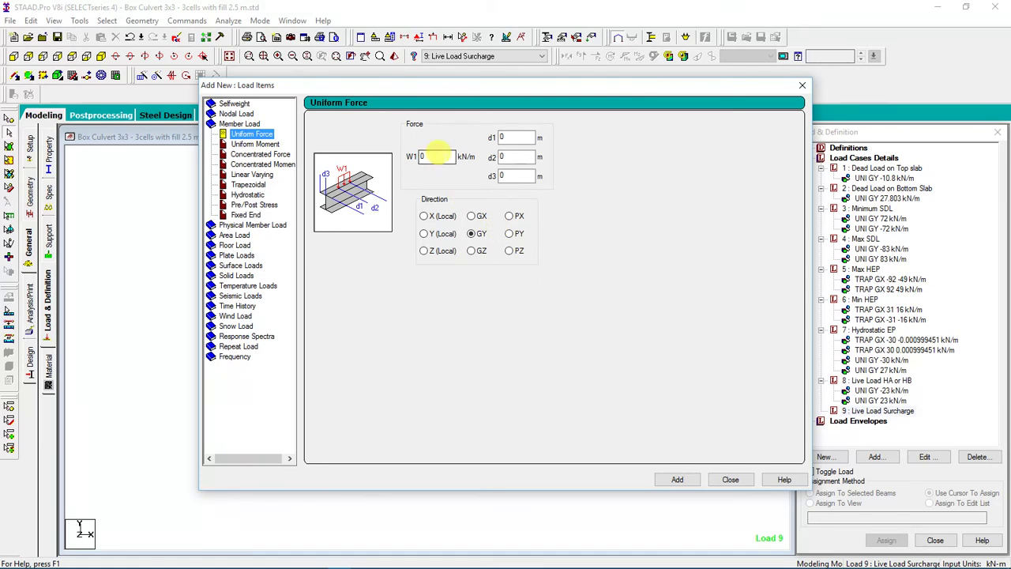
left_click(437, 155)
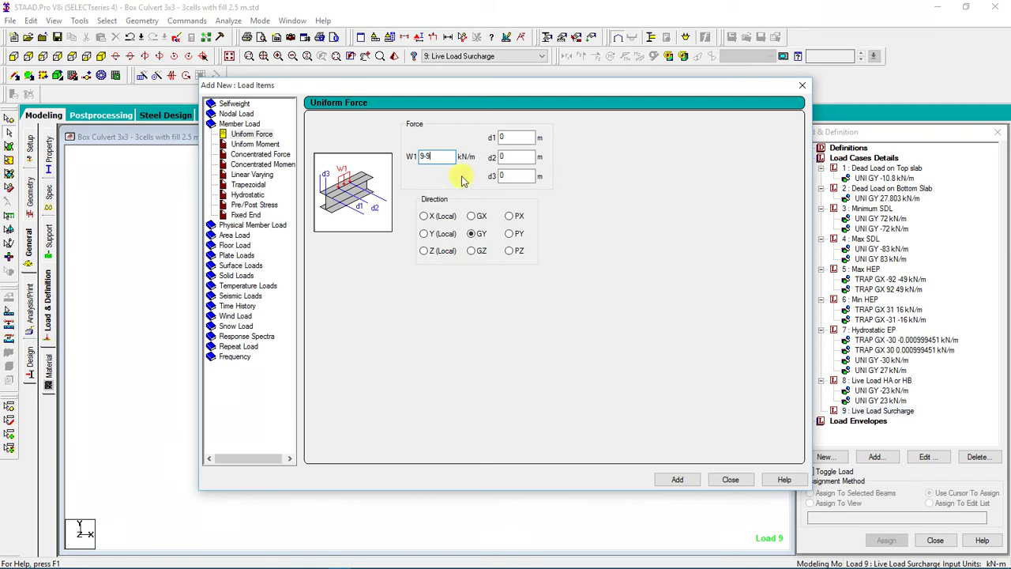
double_click(434, 157)
left_click(683, 477)
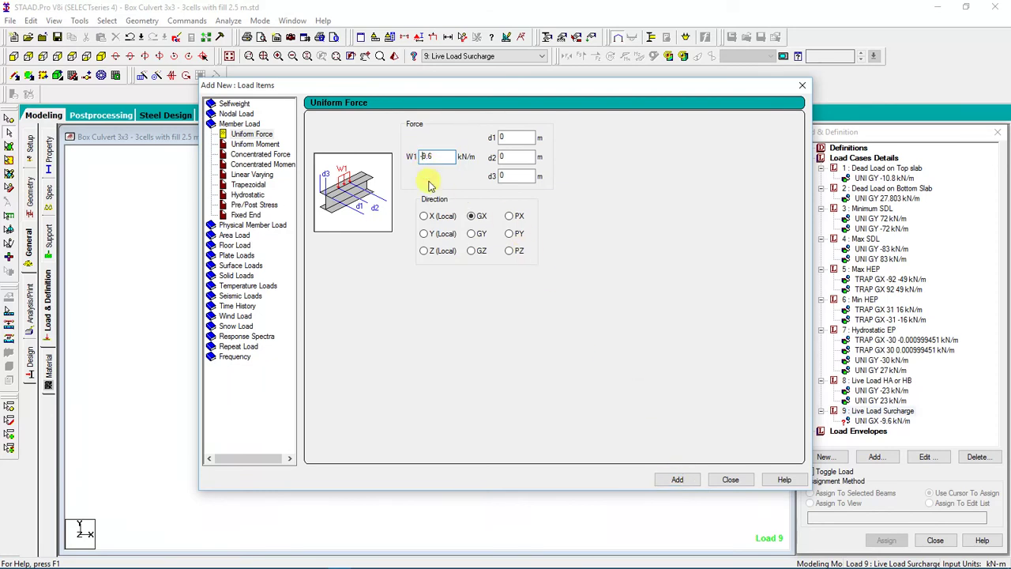
left_click(677, 479)
left_click(730, 478)
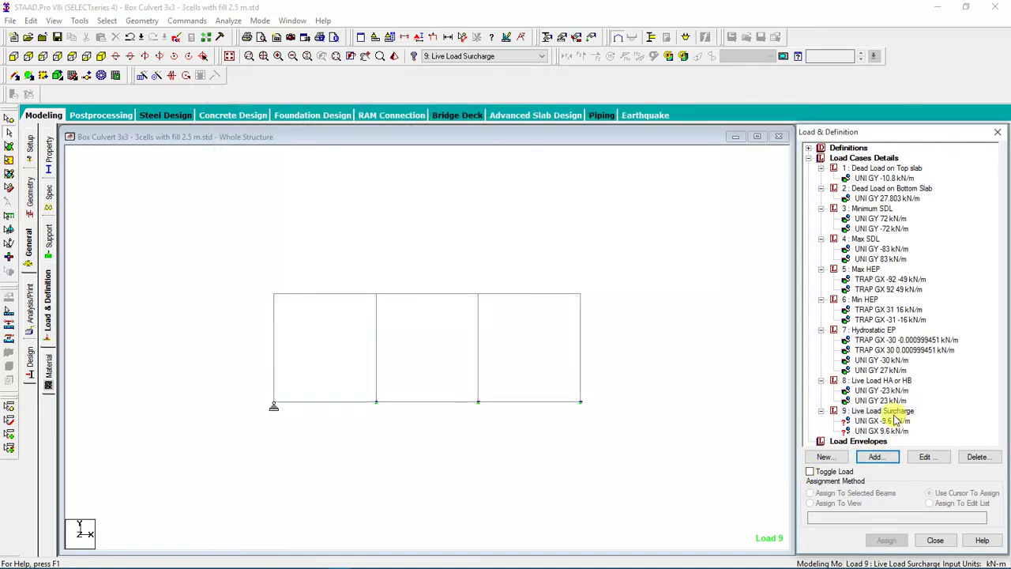
Step: Assign the -9.6 kN/m GX surcharge load to the right outer wall of the culvert
left_click(882, 420)
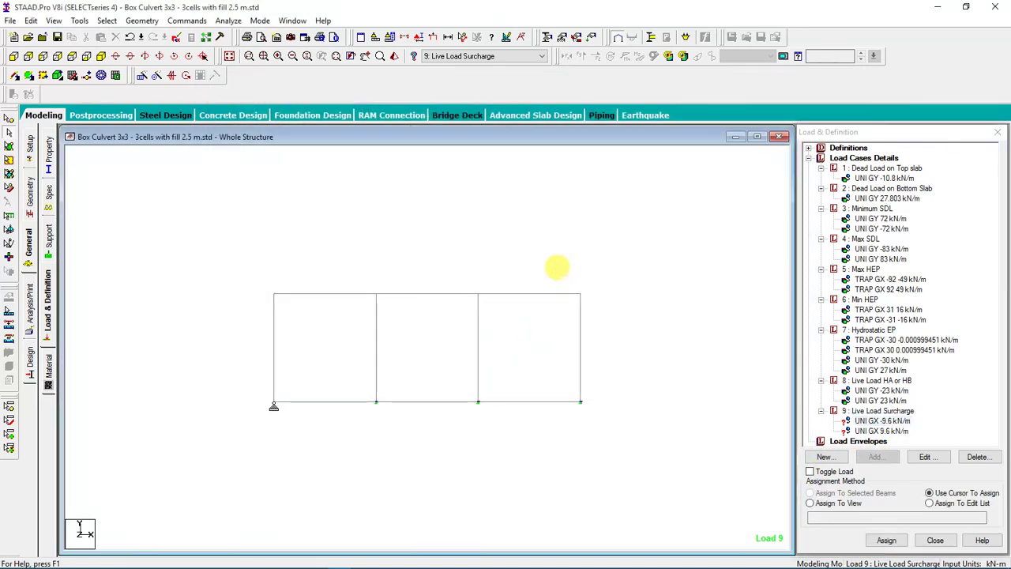
left_click(581, 316)
left_click(829, 493)
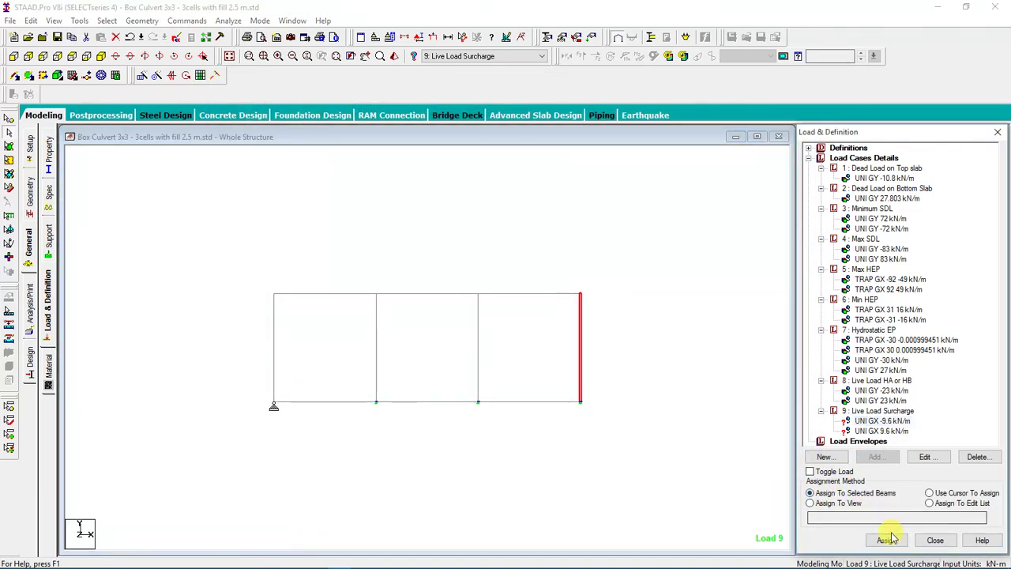
left_click(886, 540)
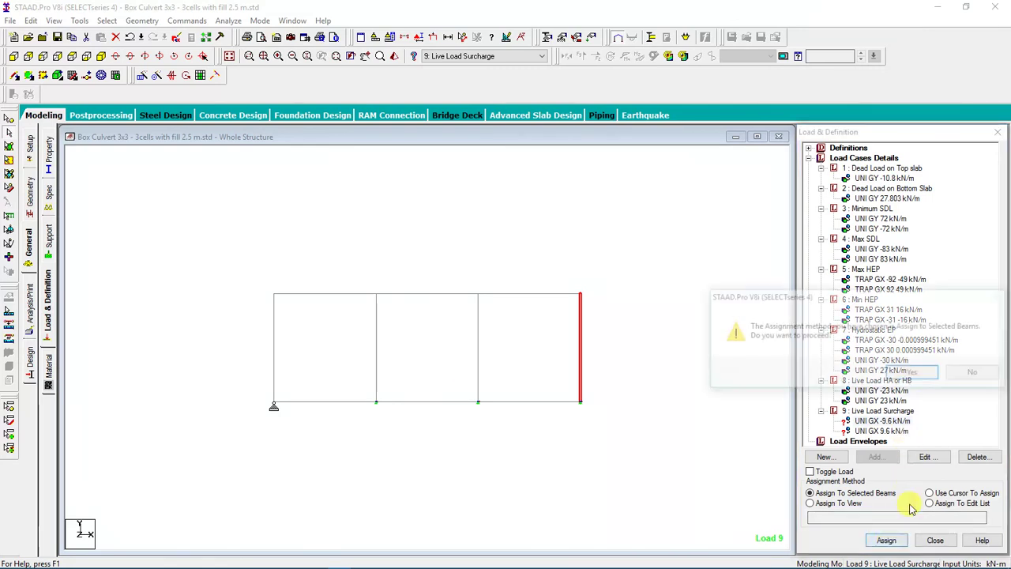
left_click(907, 372)
Step: Assign the 9.6 kN/m GX surcharge load to the left outer wall, member 1
left_click(879, 431)
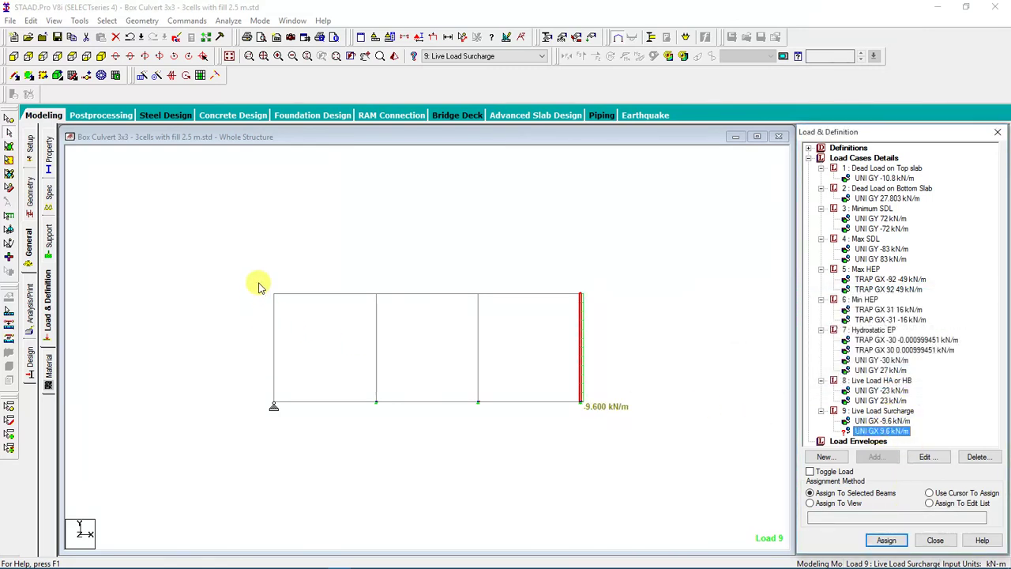
left_click(263, 324)
left_click(275, 378)
left_click(830, 493)
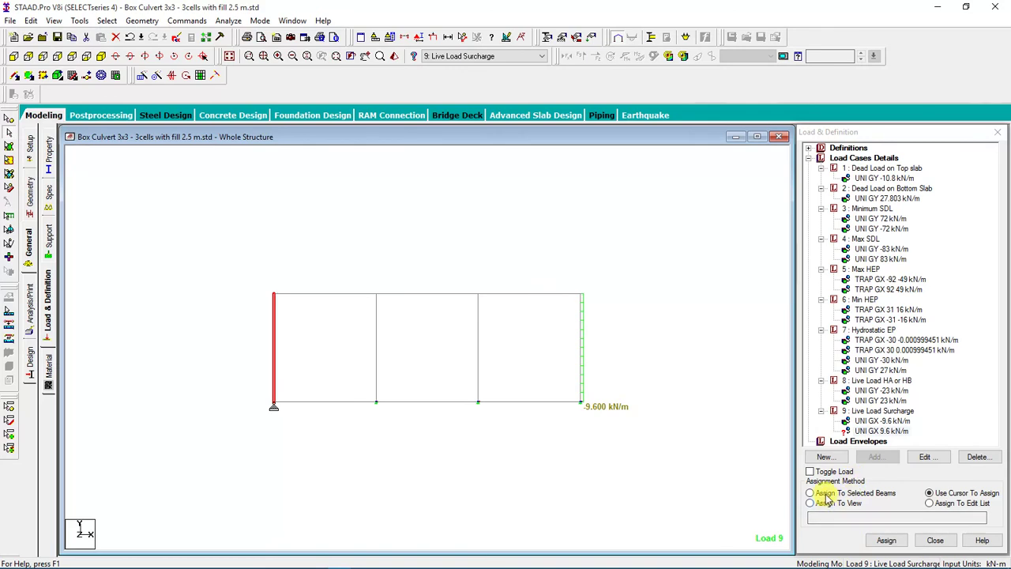
left_click(886, 539)
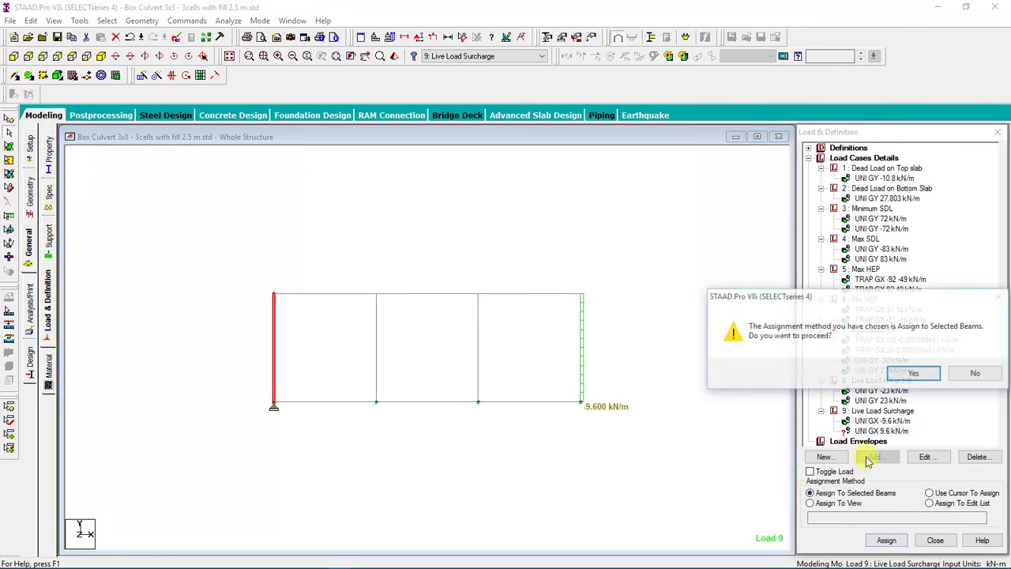
left_click(916, 373)
scroll(664, 368, "up", 2)
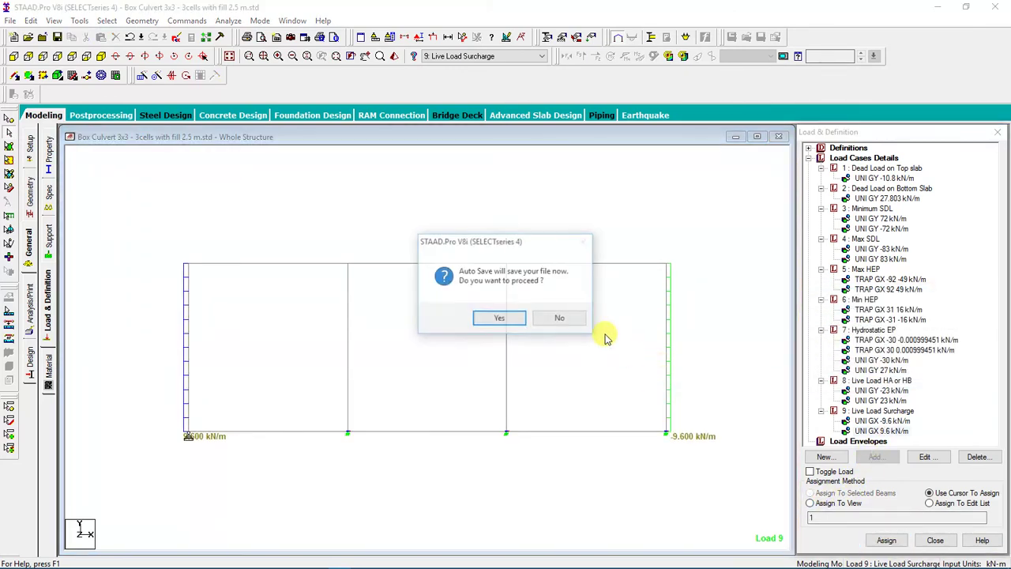
Step: Accept the auto-save and save the modified structure to the current culvert file
left_click(494, 317)
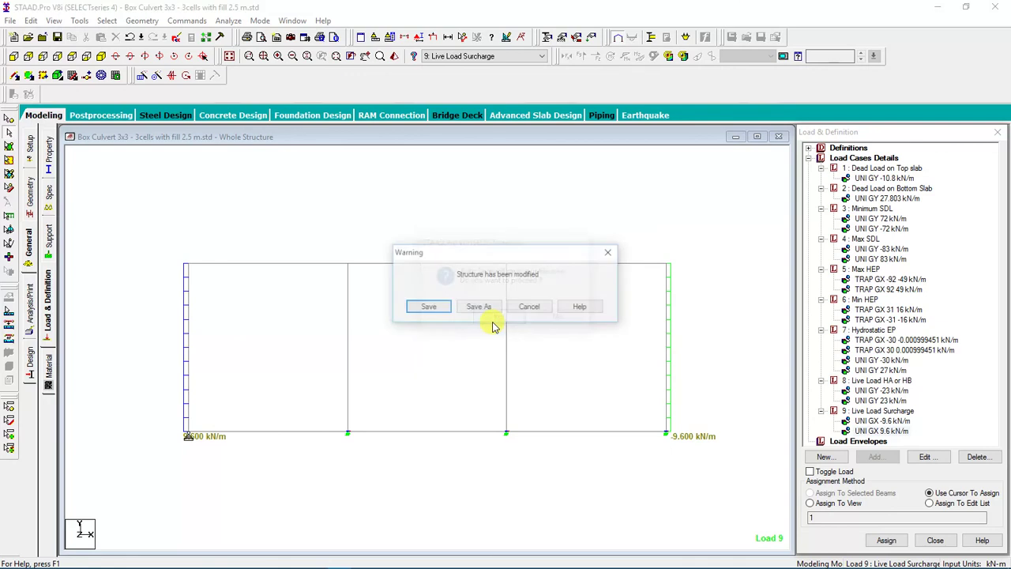
left_click(429, 310)
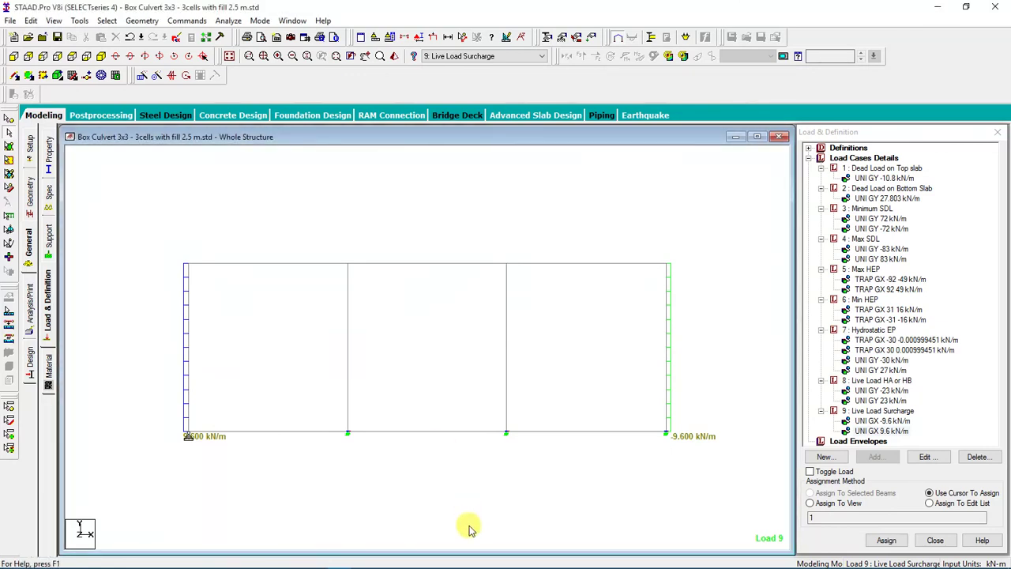
Step: Review the load diagrams of the dead load, Minimum SDL and Max SDL cases on the top and bottom slabs
scroll(377, 316, "down", 1)
scroll(378, 316, "down", 3)
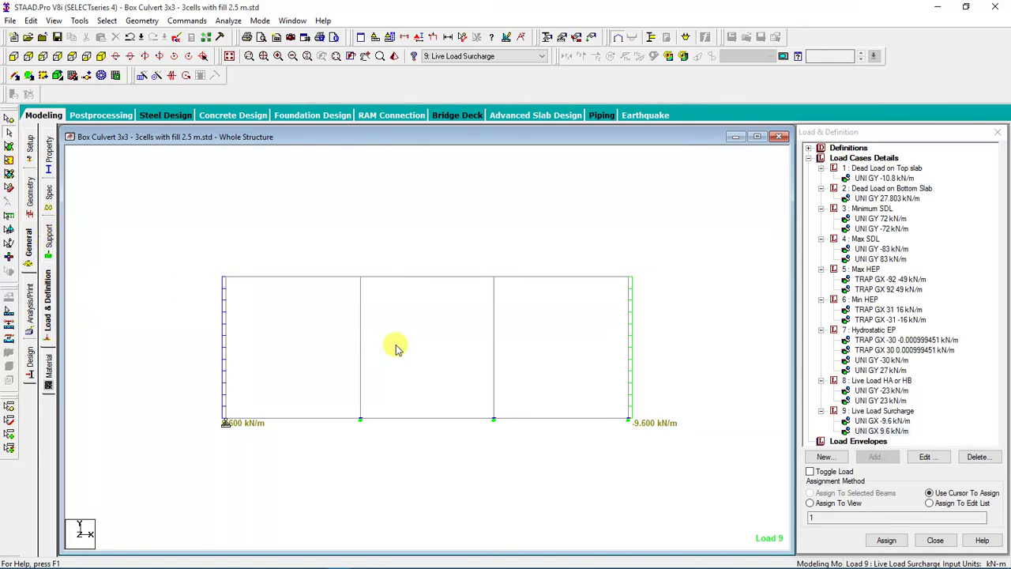
left_click(870, 178)
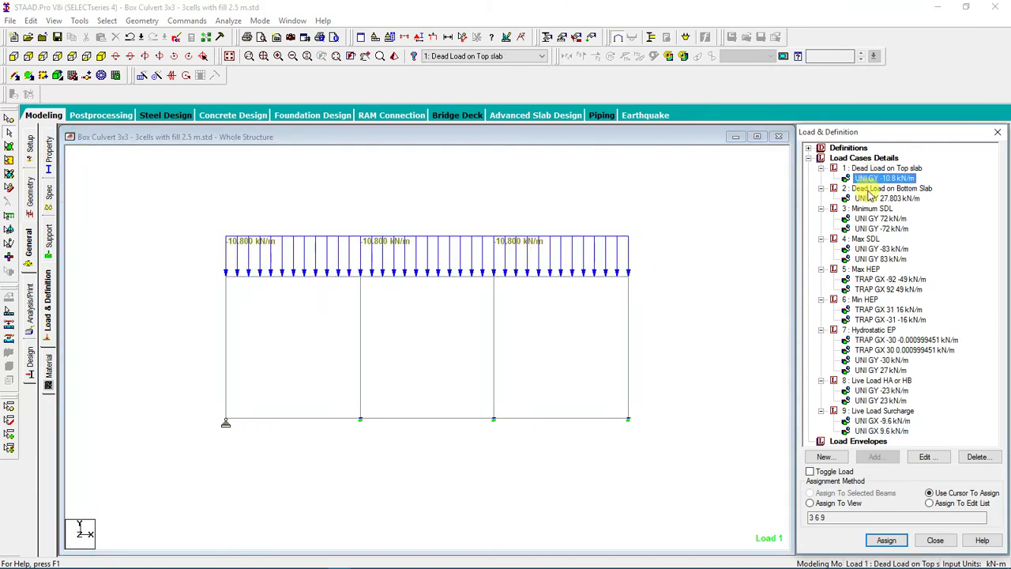
left_click(873, 198)
left_click(866, 229)
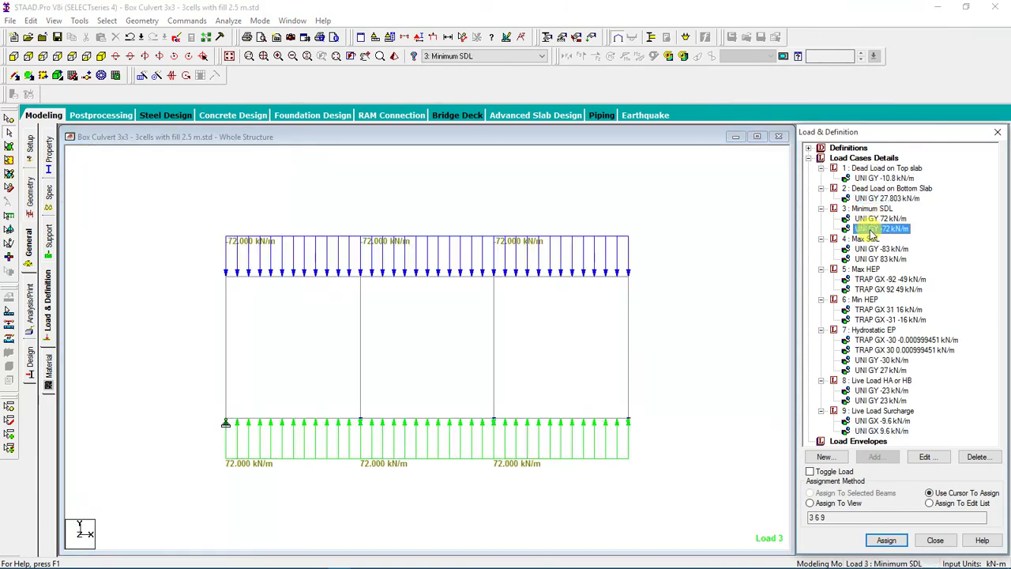
left_click(869, 219)
left_click(869, 229)
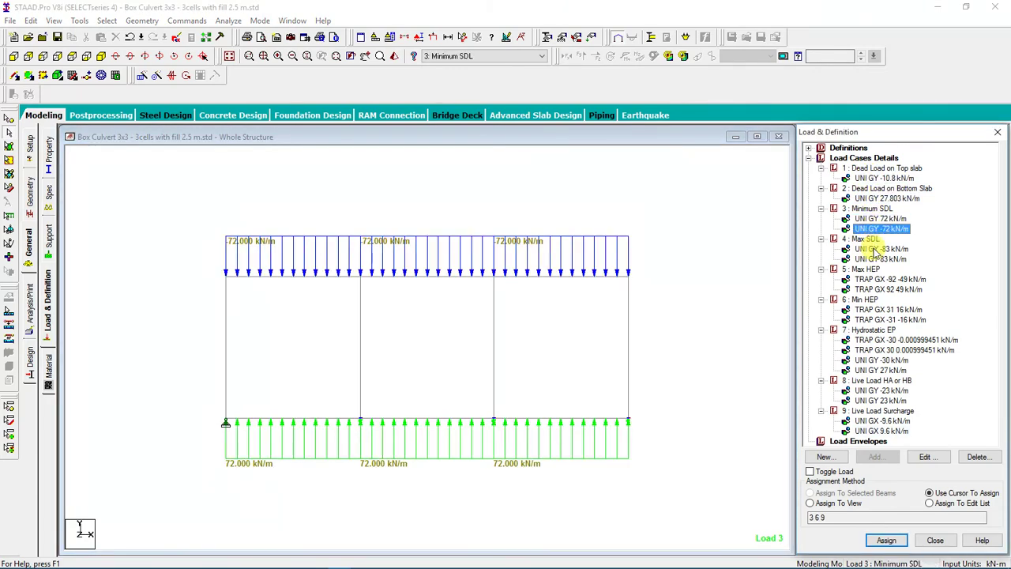
left_click(871, 249)
left_click(870, 259)
Step: Check the assigned member loads of the Max HEP, Min HEP, Hydrostatic EP, Live Load Surcharge and Live Load HA or HB cases
left_click(874, 280)
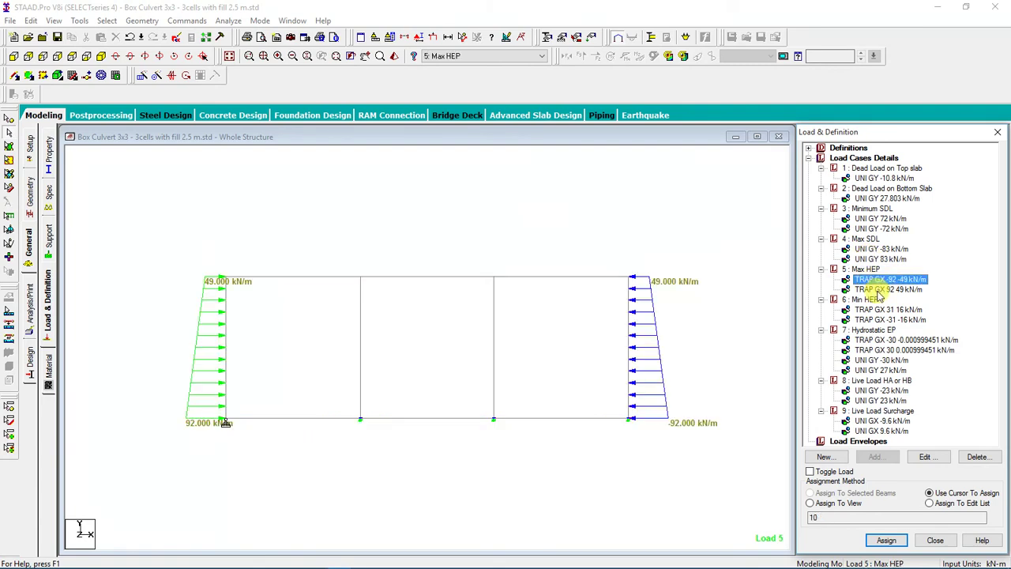
left_click(873, 289)
left_click(874, 309)
left_click(874, 319)
left_click(879, 350)
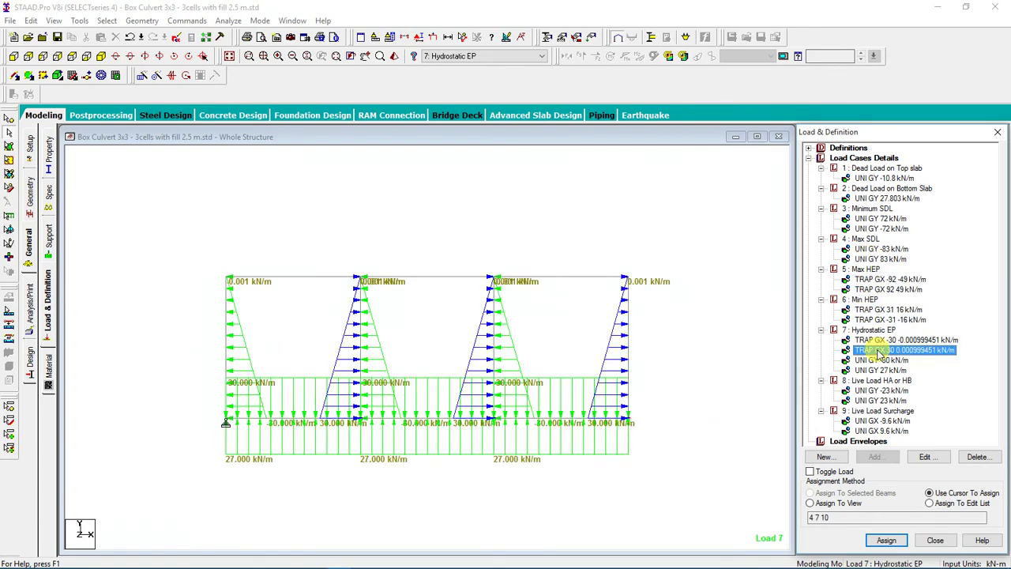
left_click(876, 360)
left_click(876, 420)
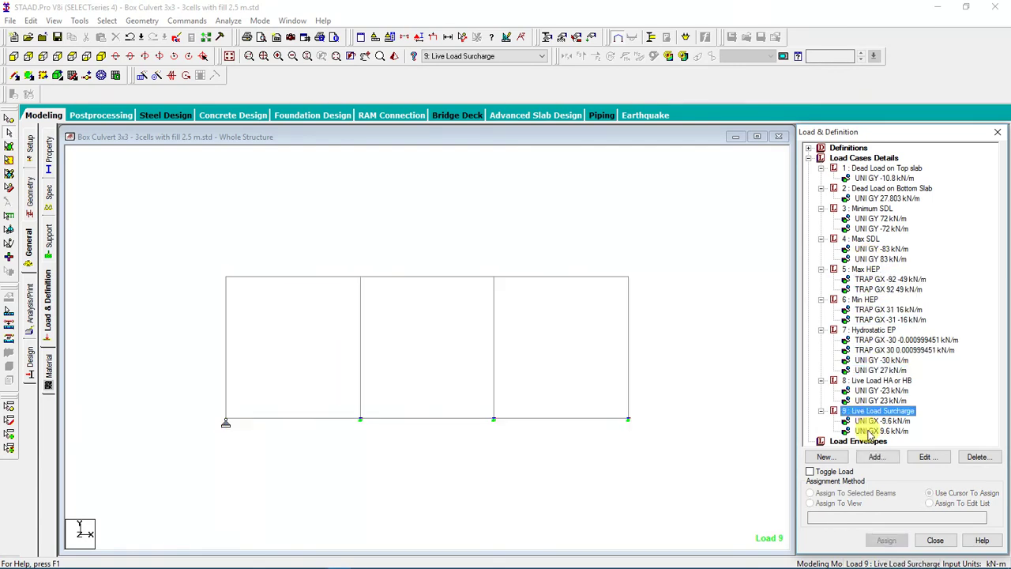
left_click(878, 430)
left_click(879, 421)
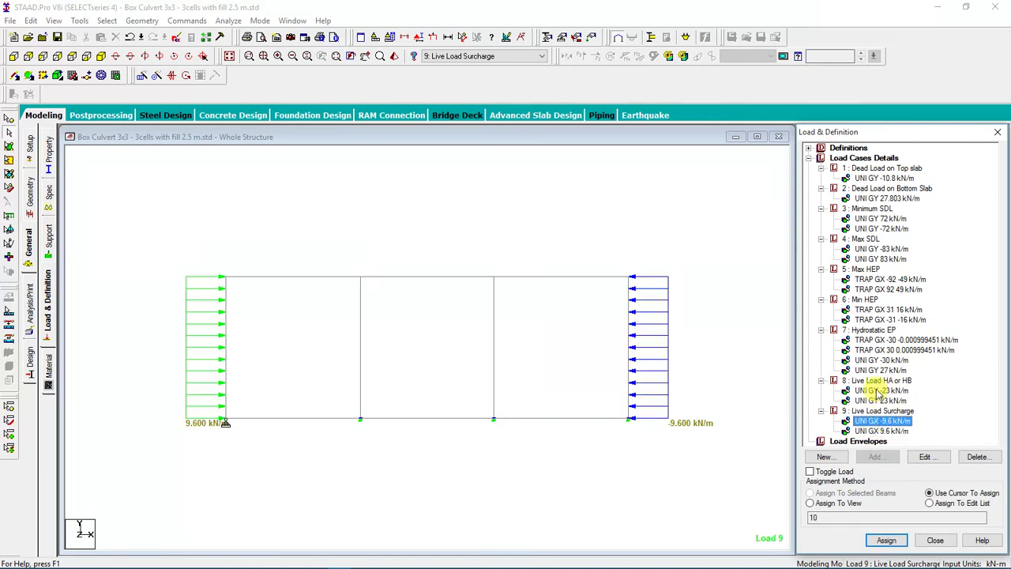
left_click(876, 390)
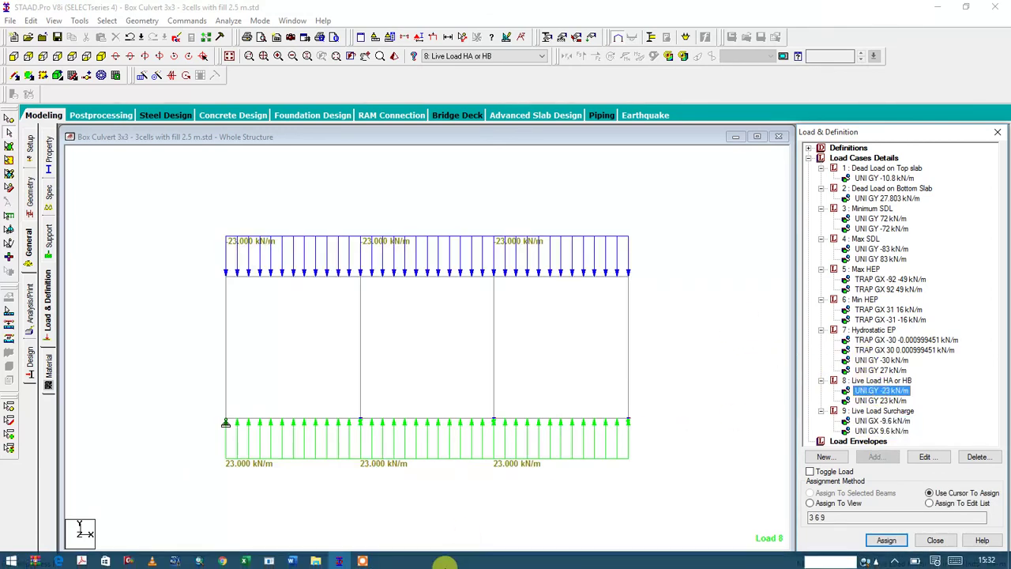
left_click(389, 517)
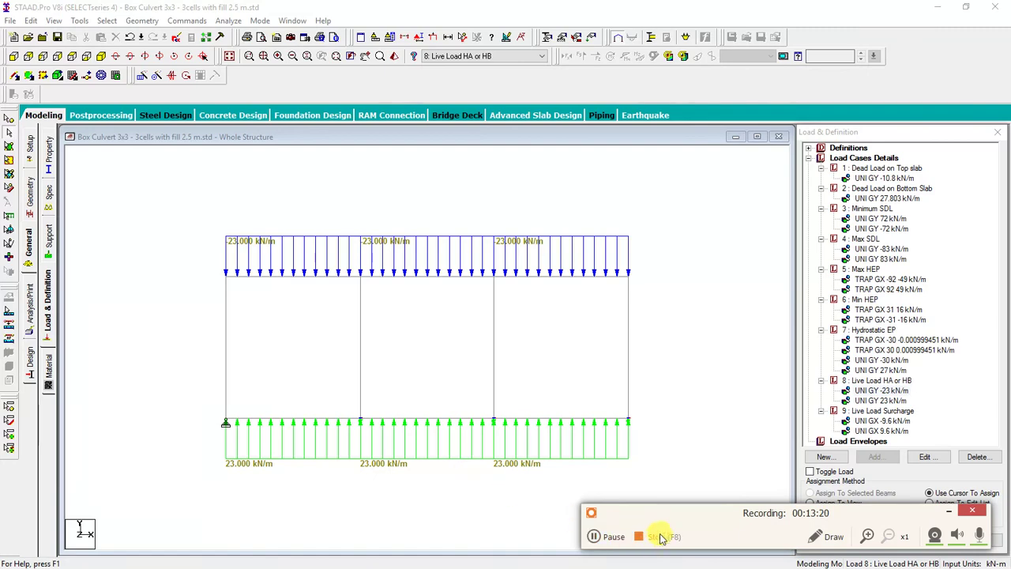